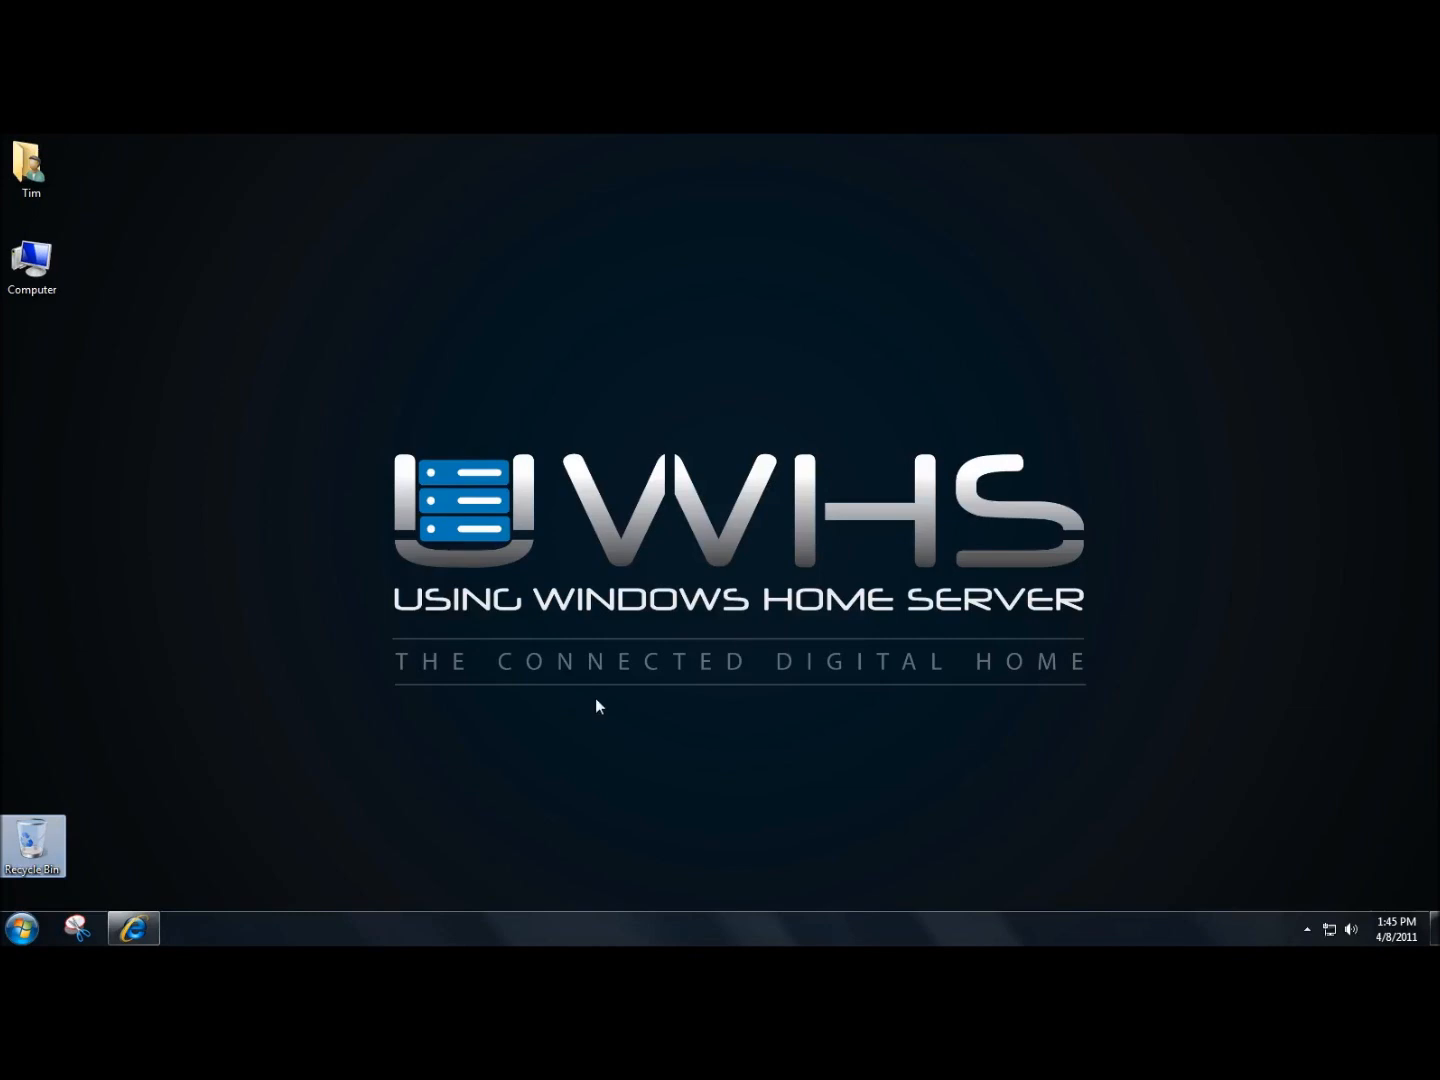
Load the microserver connect address in Internet Explorer's address bar.
click(141, 933)
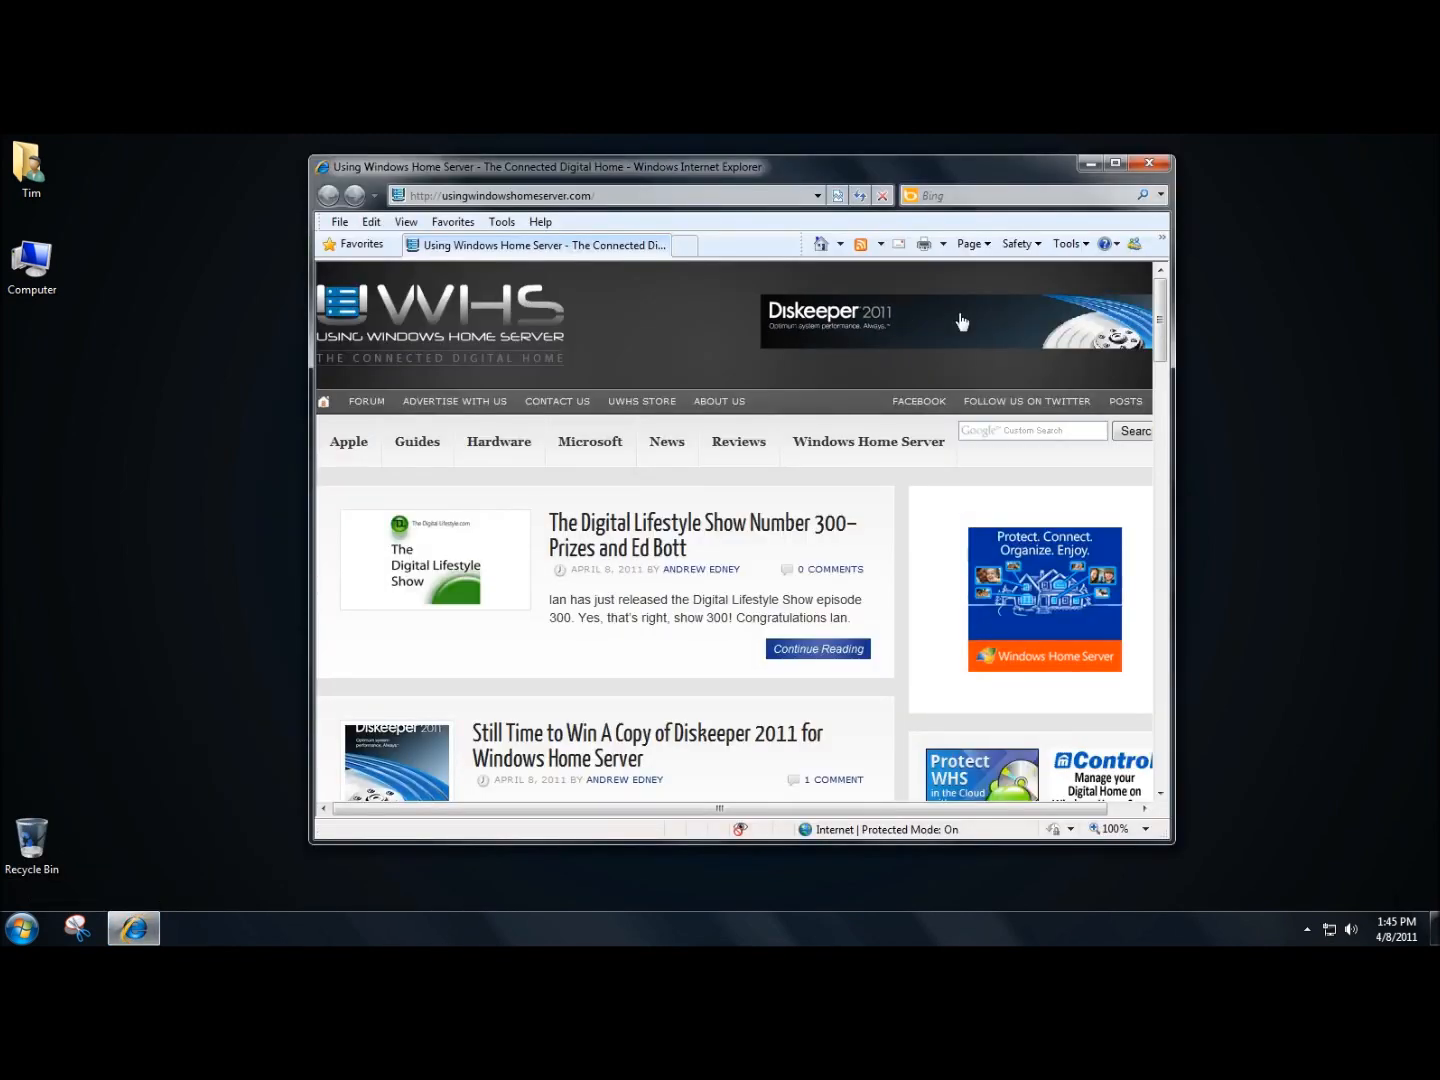
click(446, 194)
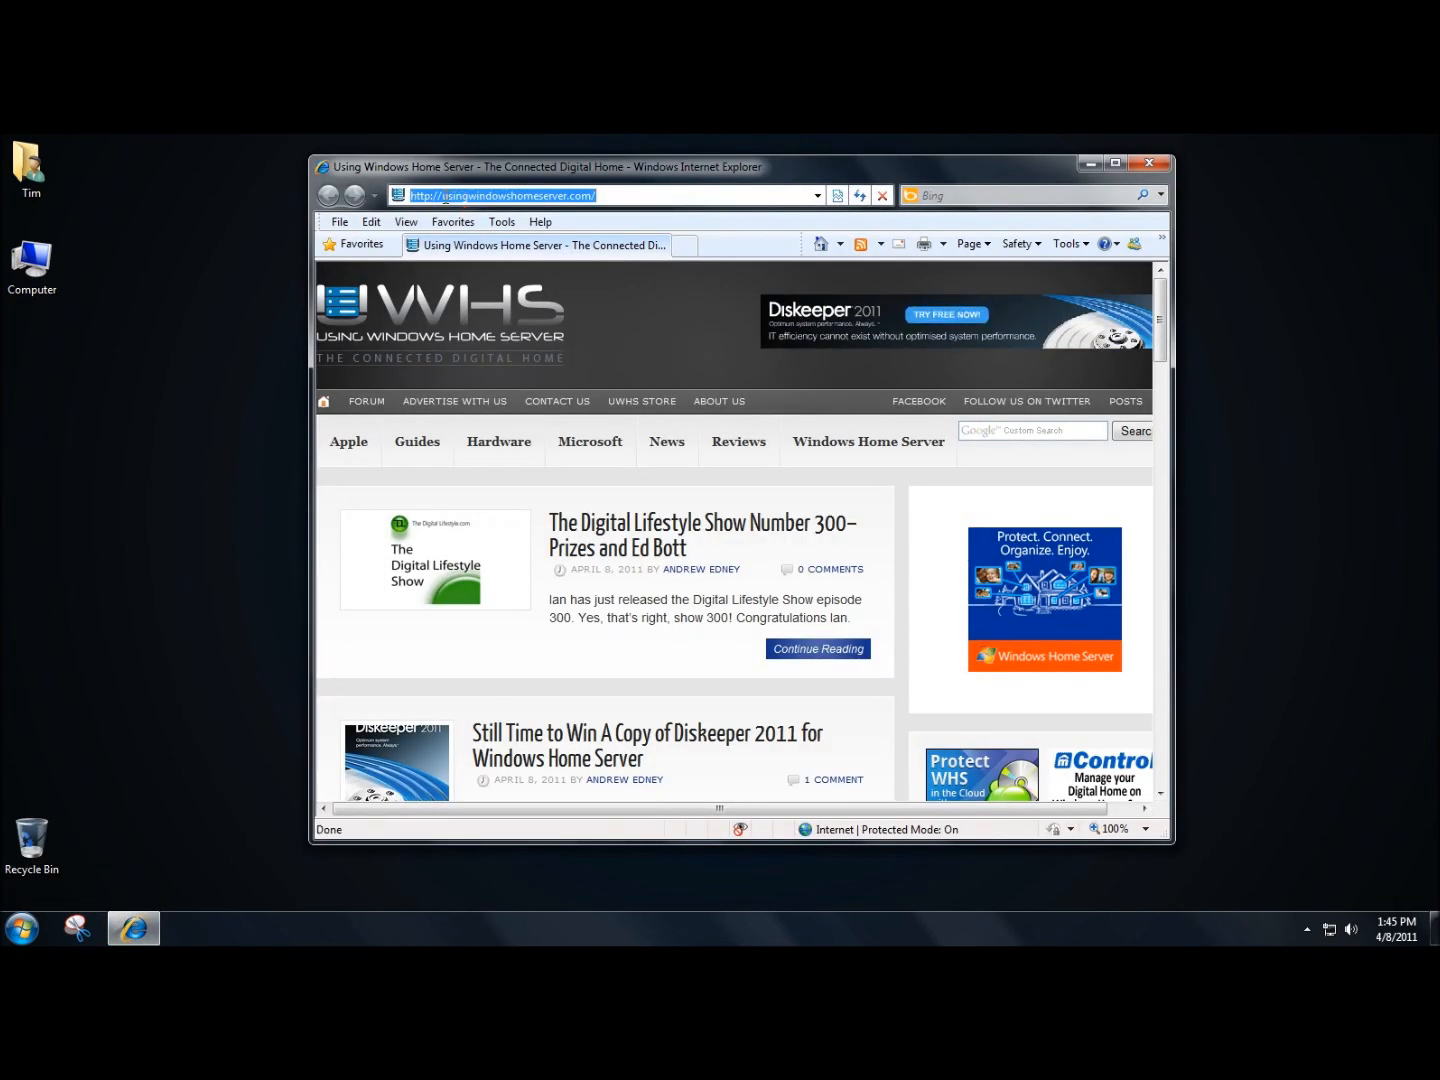
click(445, 194)
drag(445, 194, 672, 199)
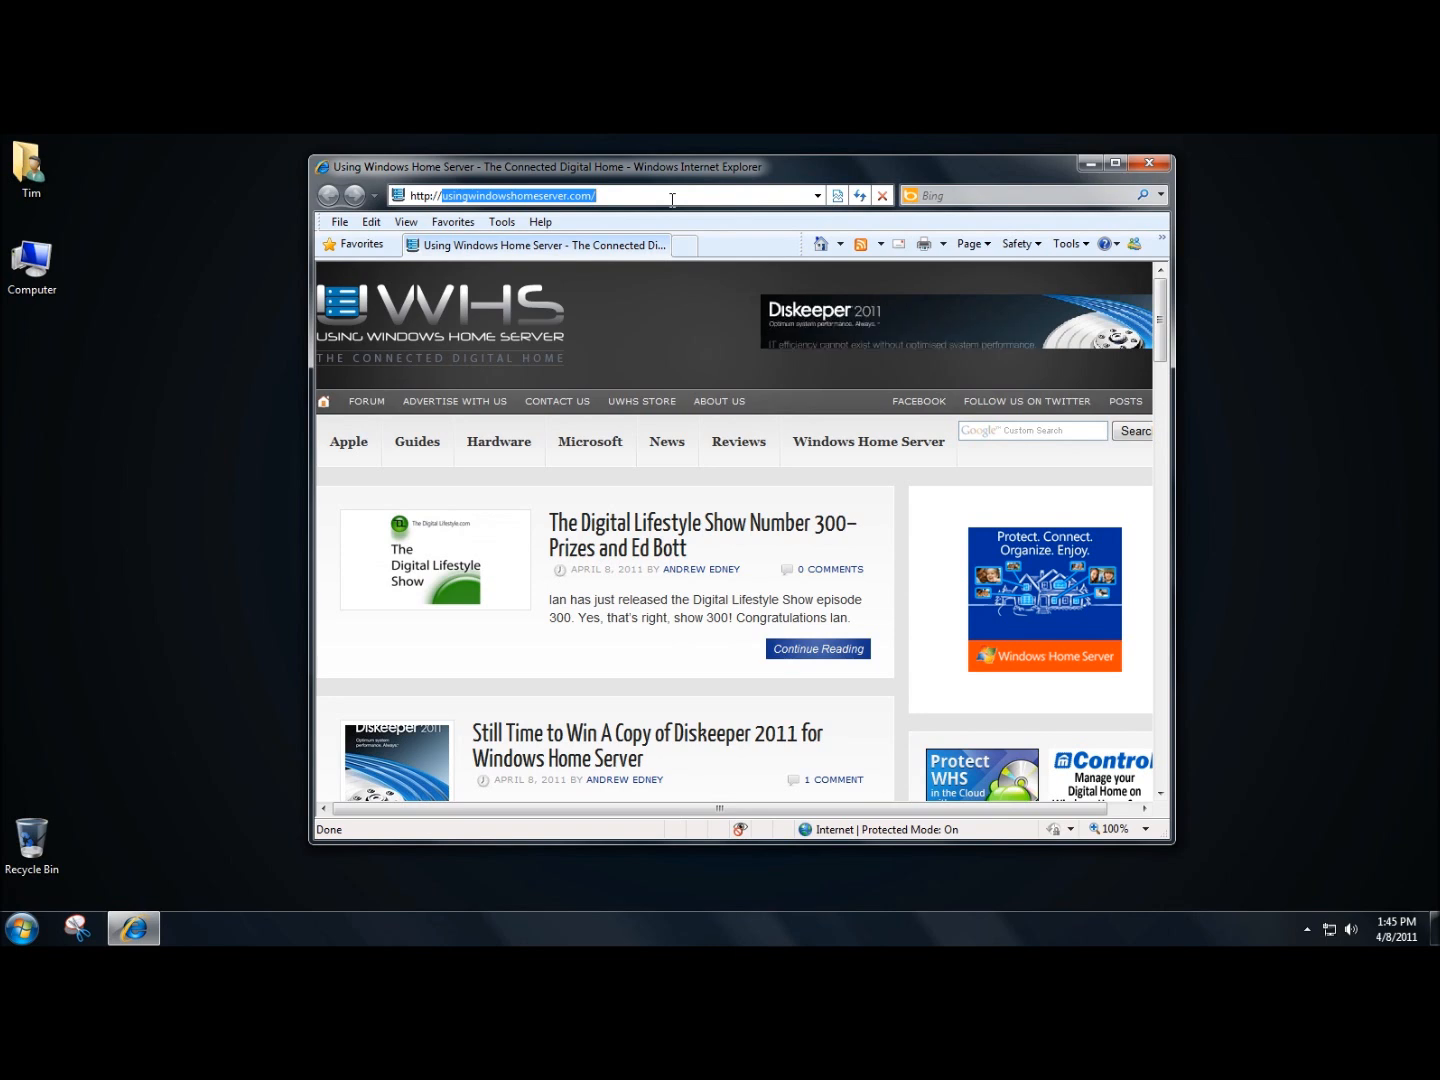
text(micro)
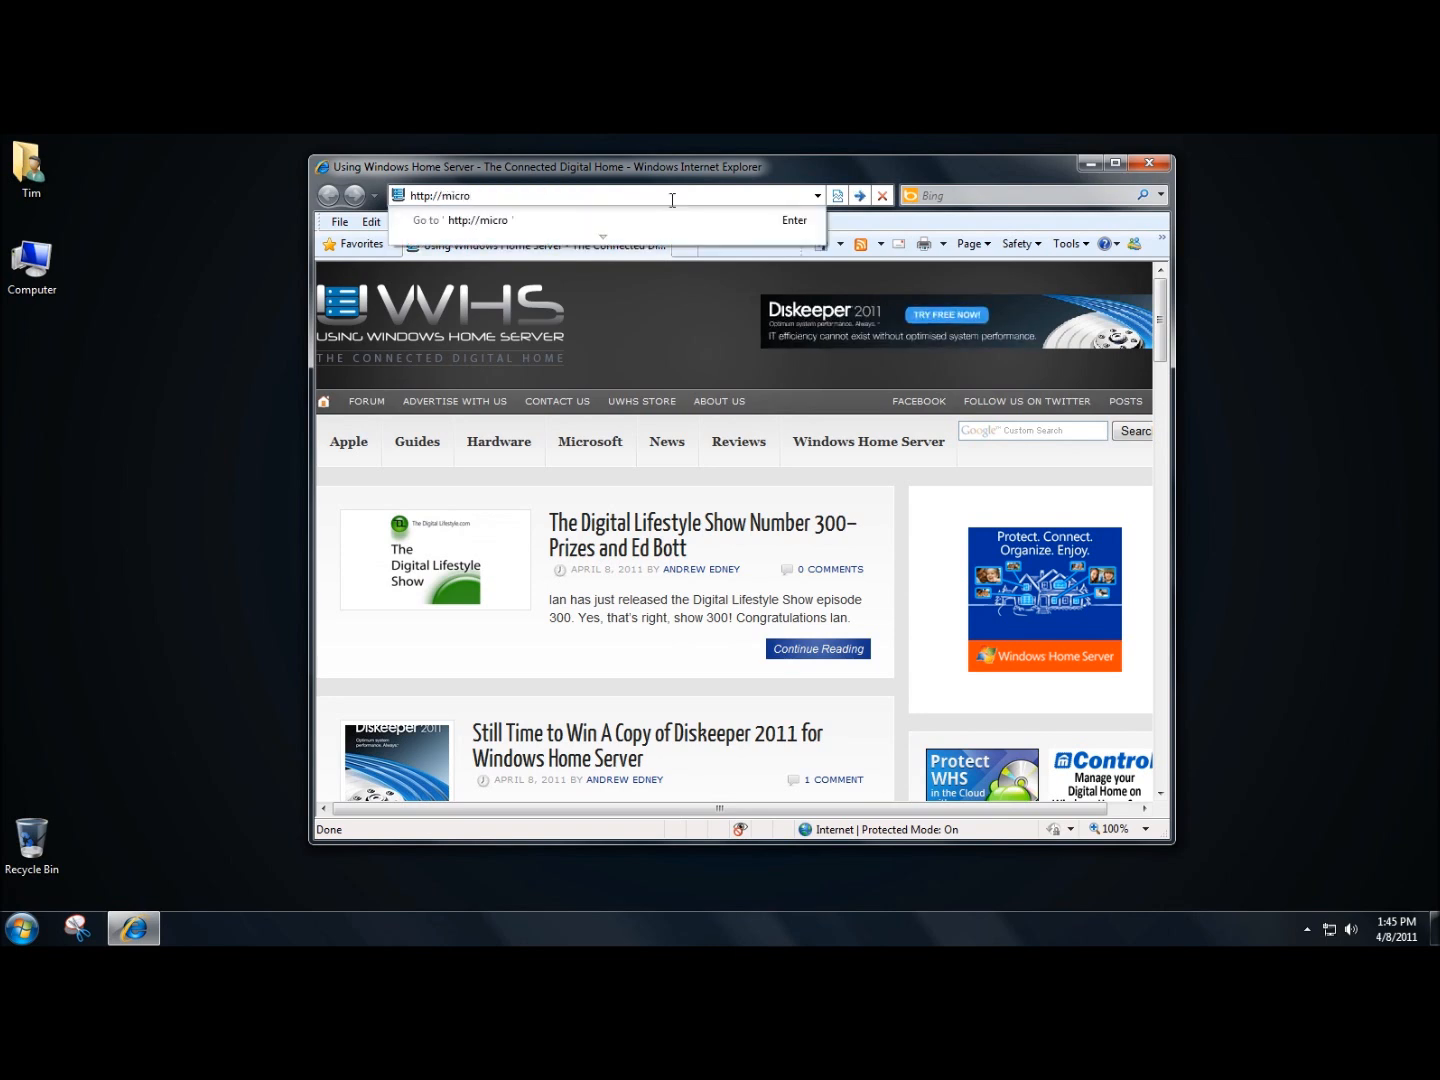
text(se)
text(rver/connect)
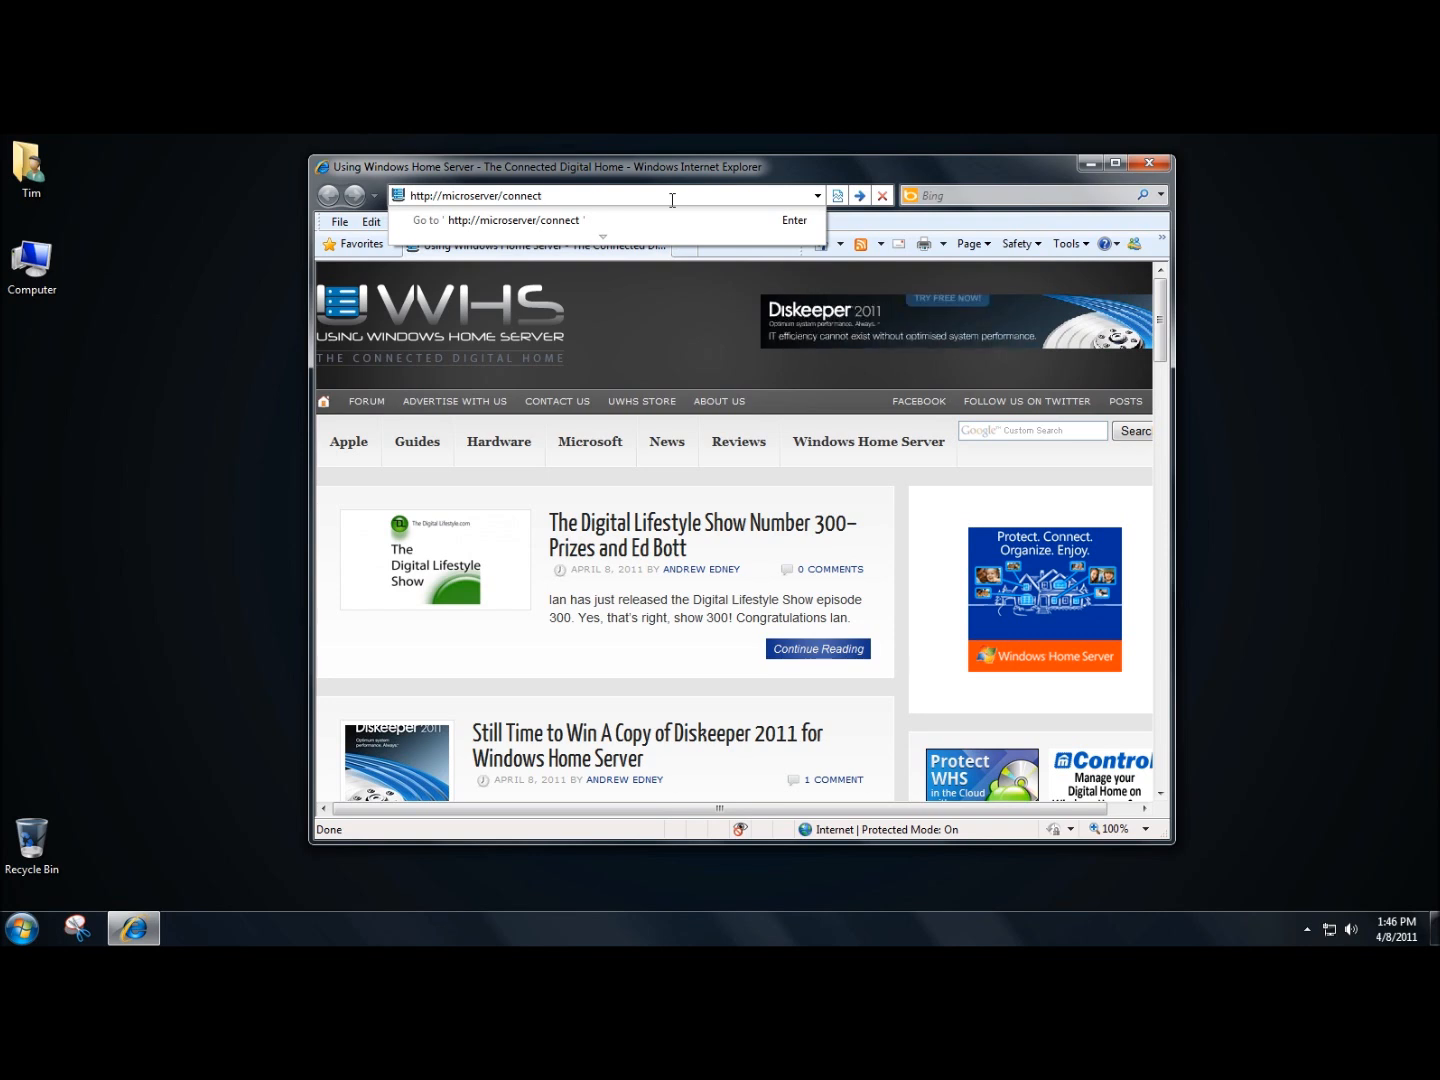
key(Return)
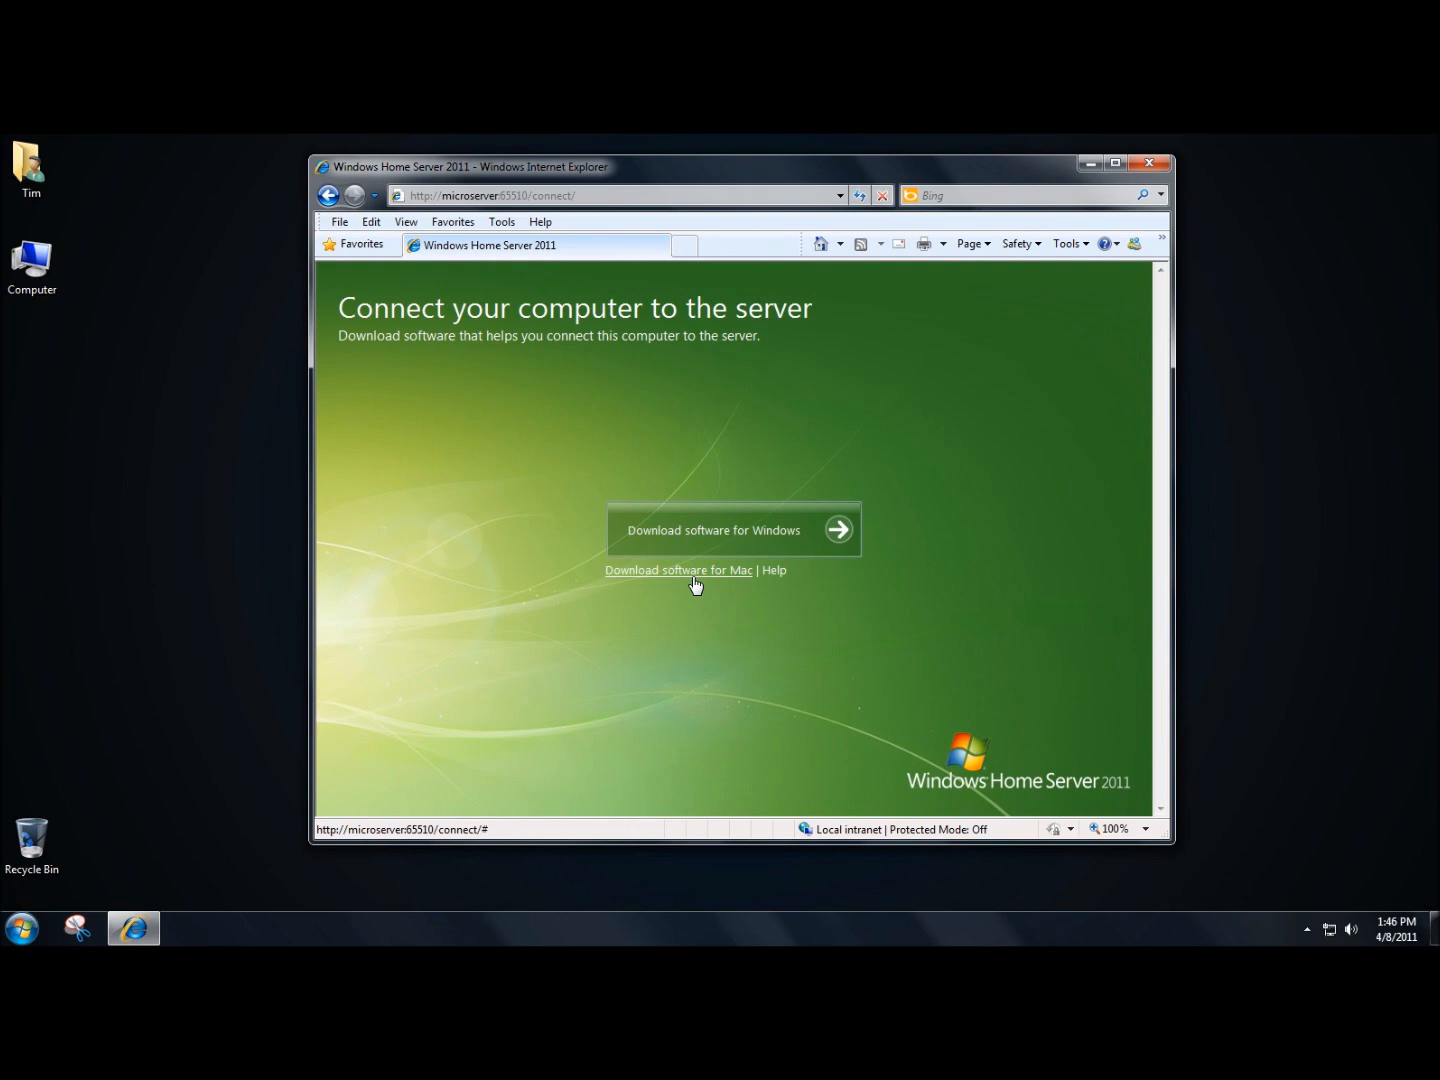
Download and run the Windows connector, pass the intro pages and submit the server password.
click(731, 530)
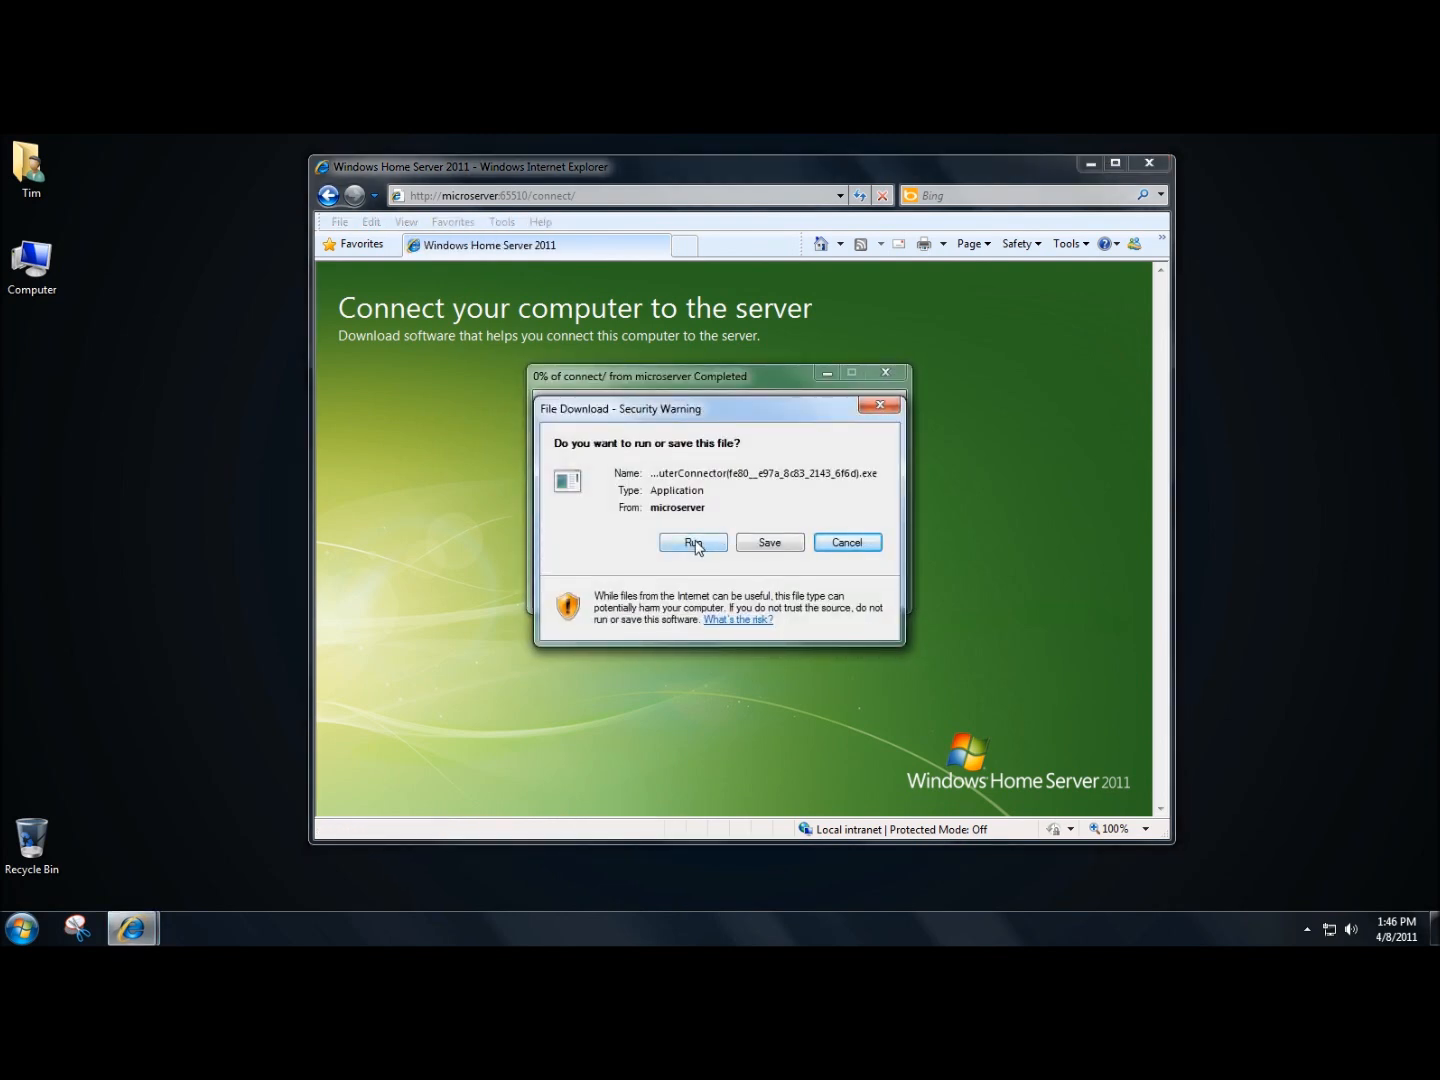
click(694, 543)
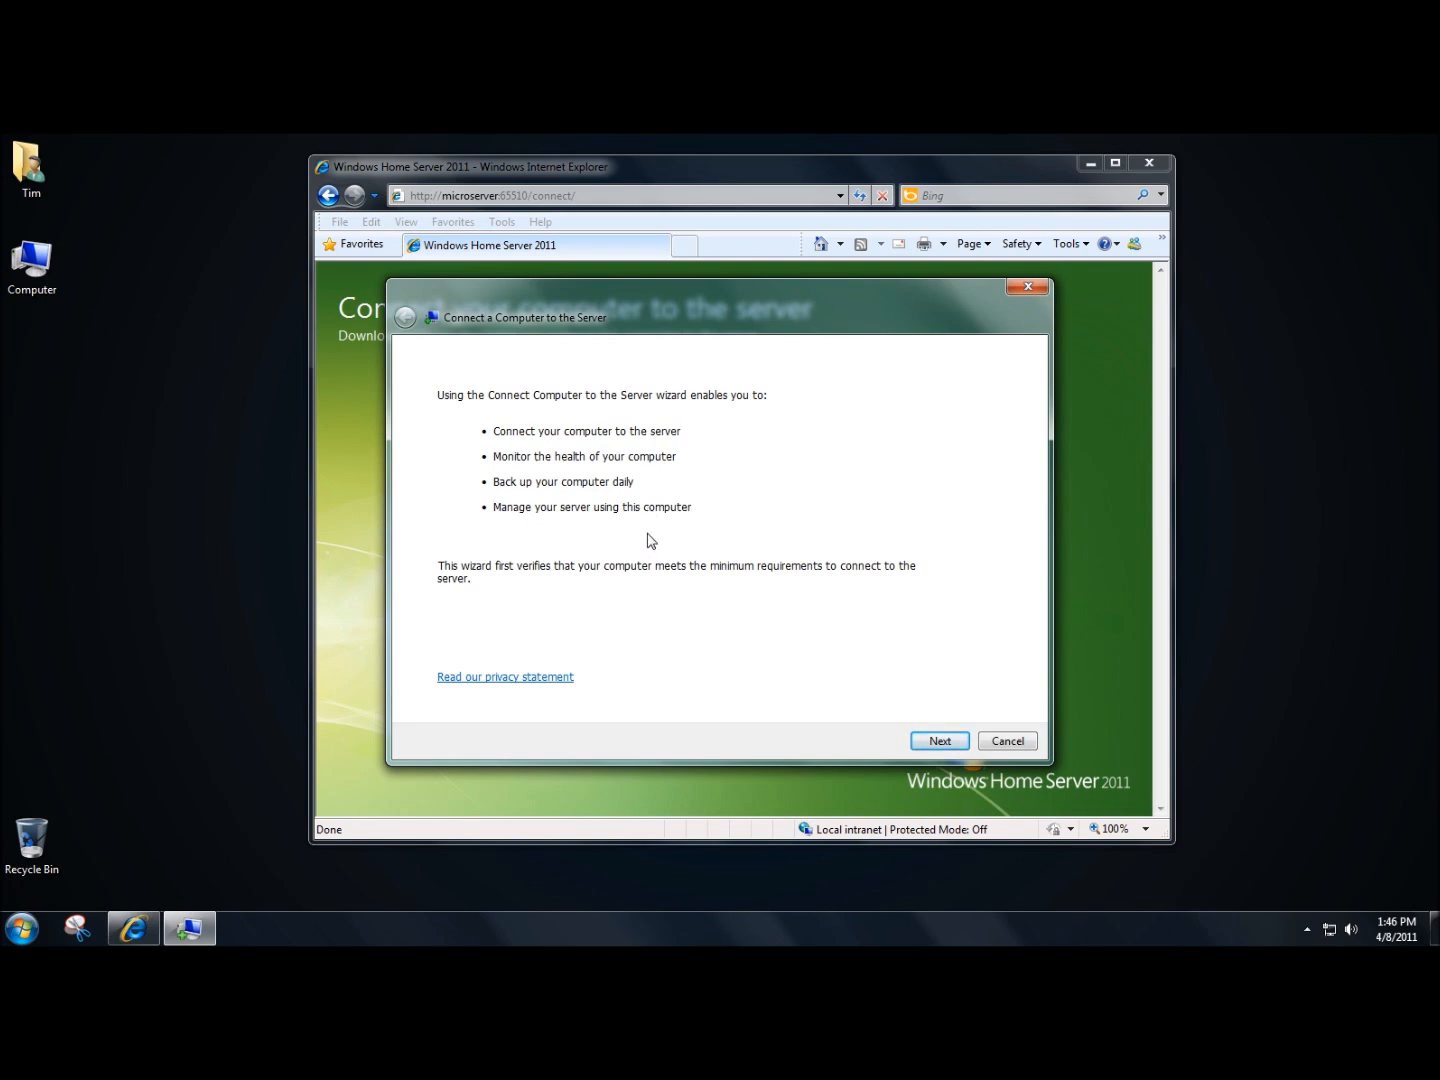
click(934, 743)
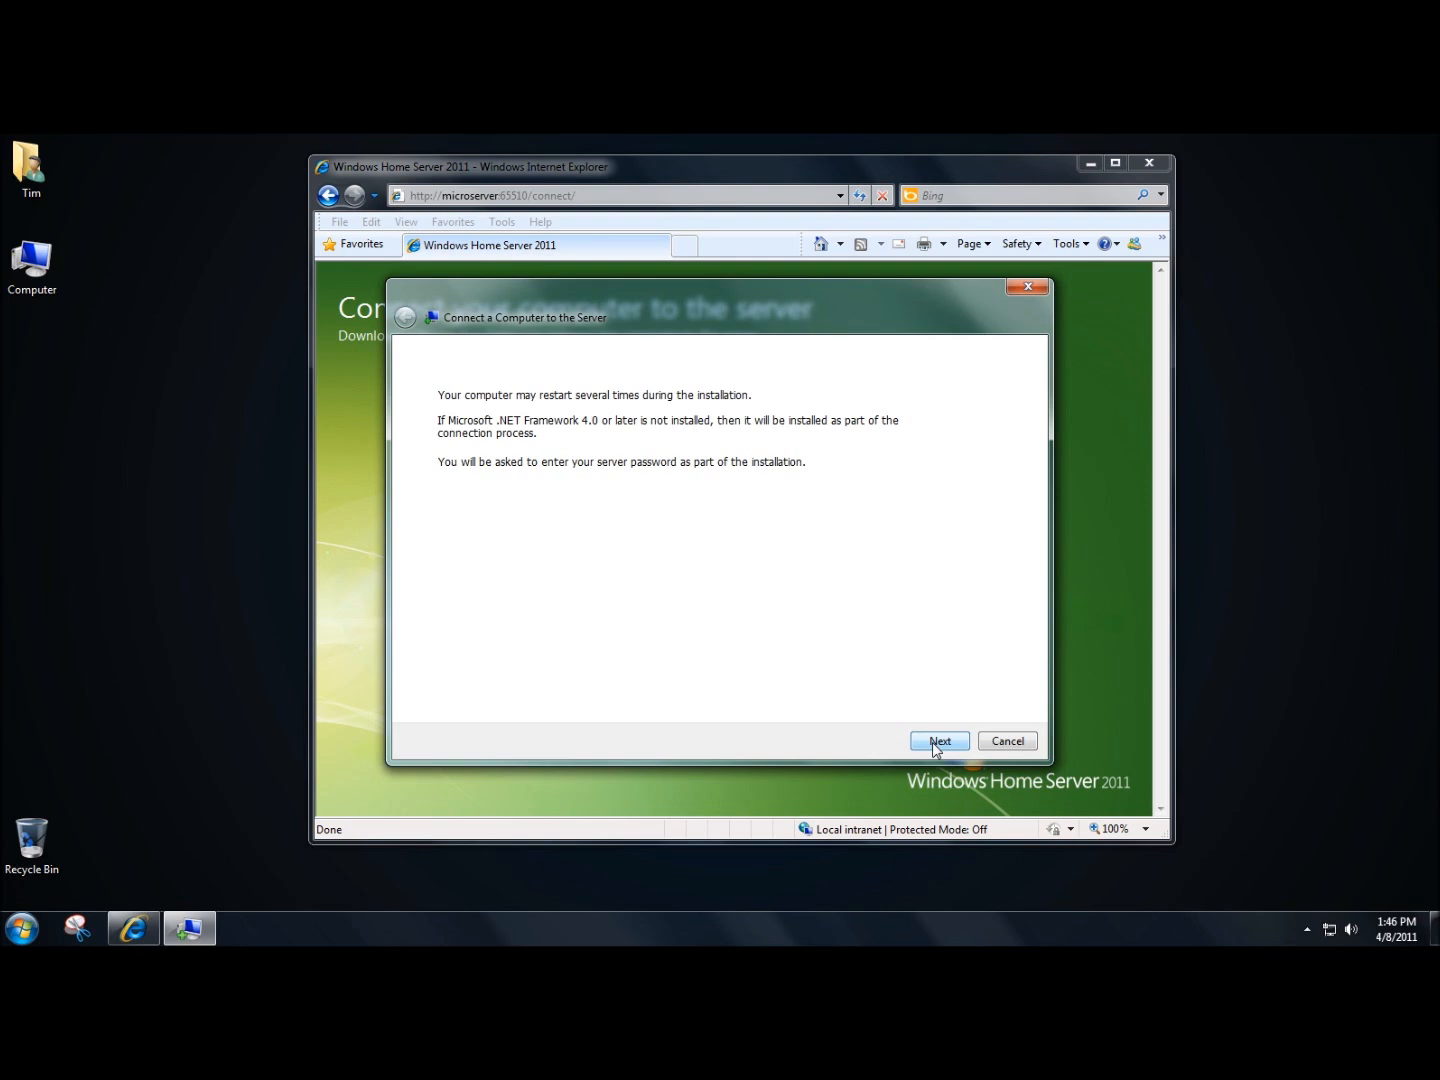
click(938, 740)
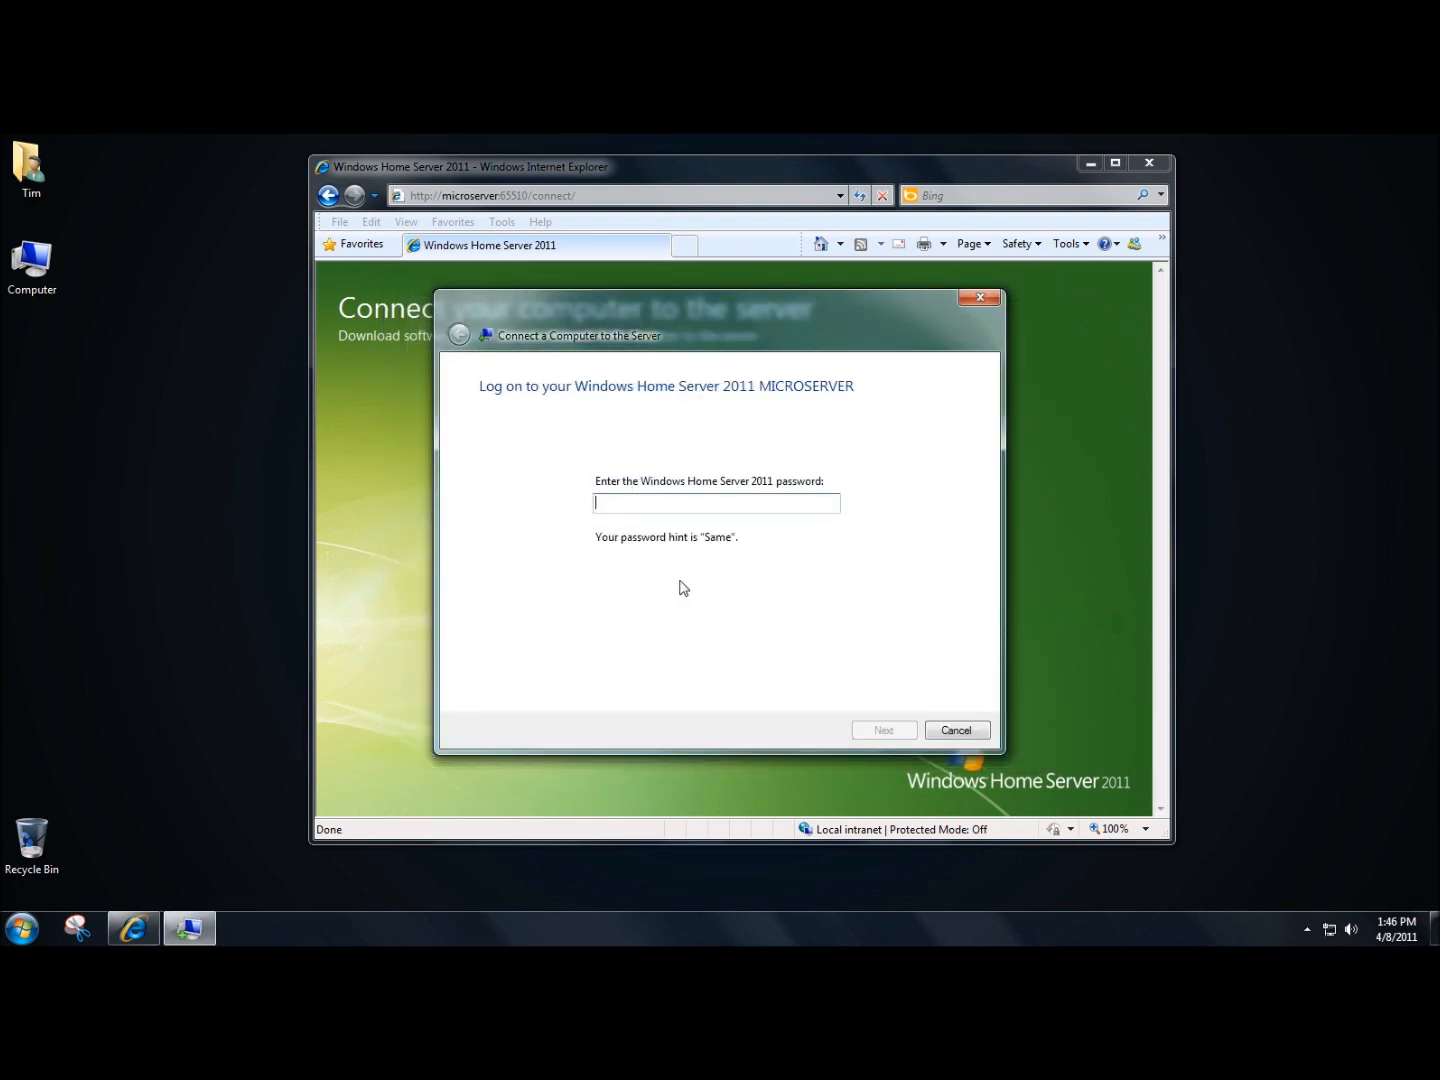
text(*******)
text(***)
click(878, 732)
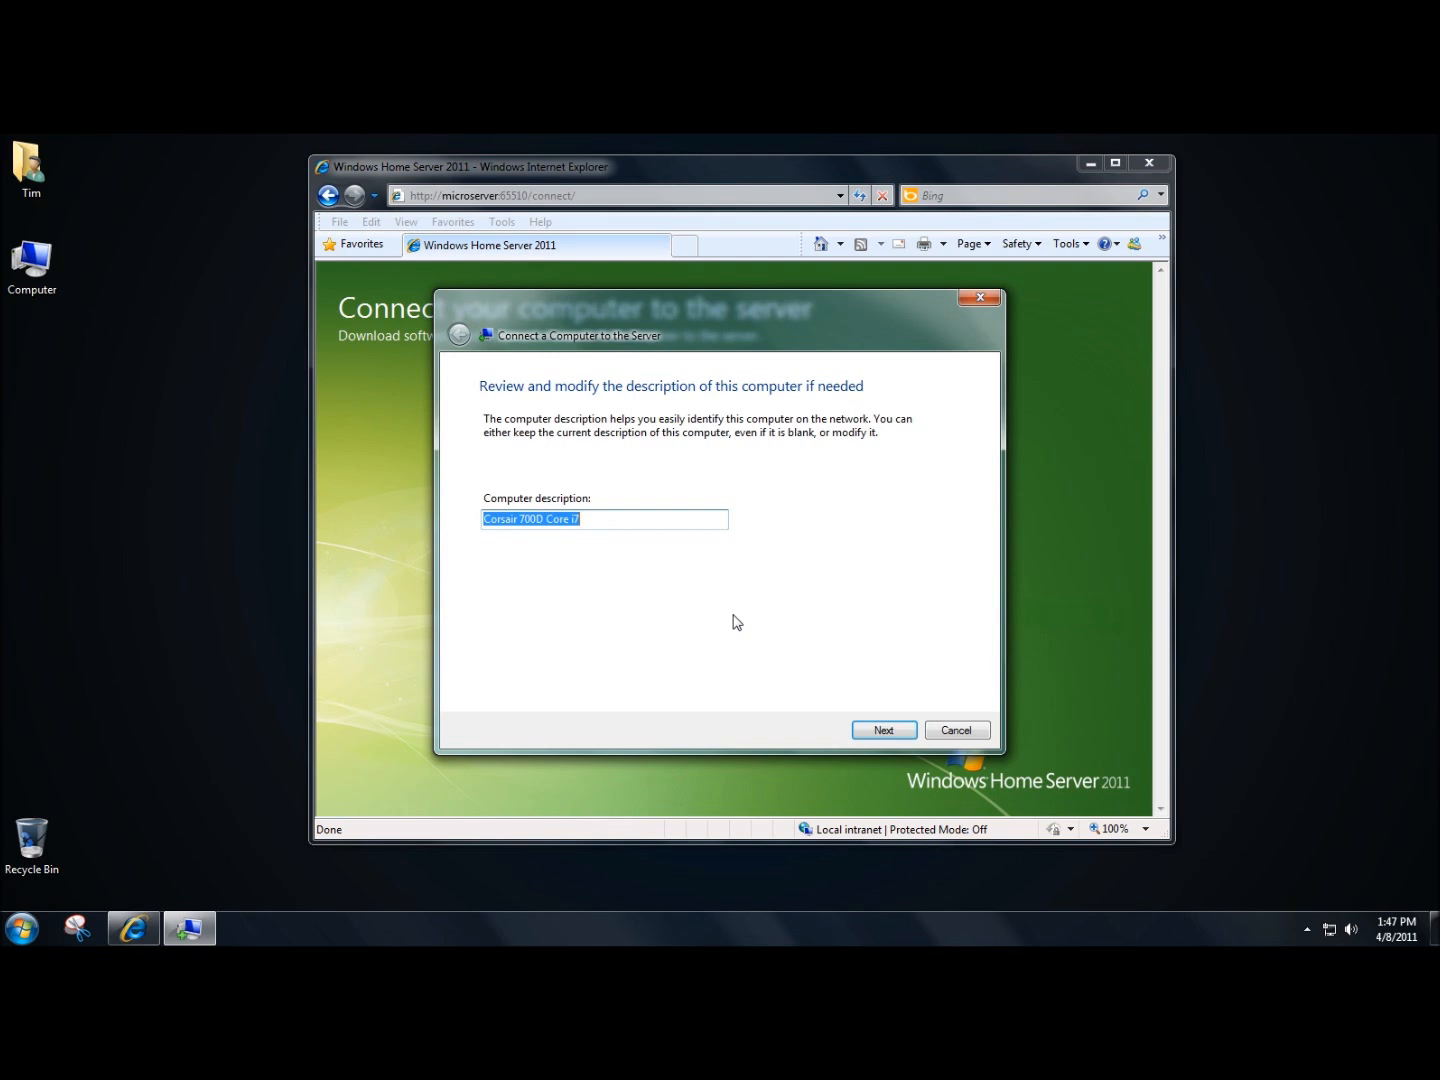
Check the computer's name and description in System Properties without changing anything.
drag(587, 520, 371, 520)
right_click(25, 276)
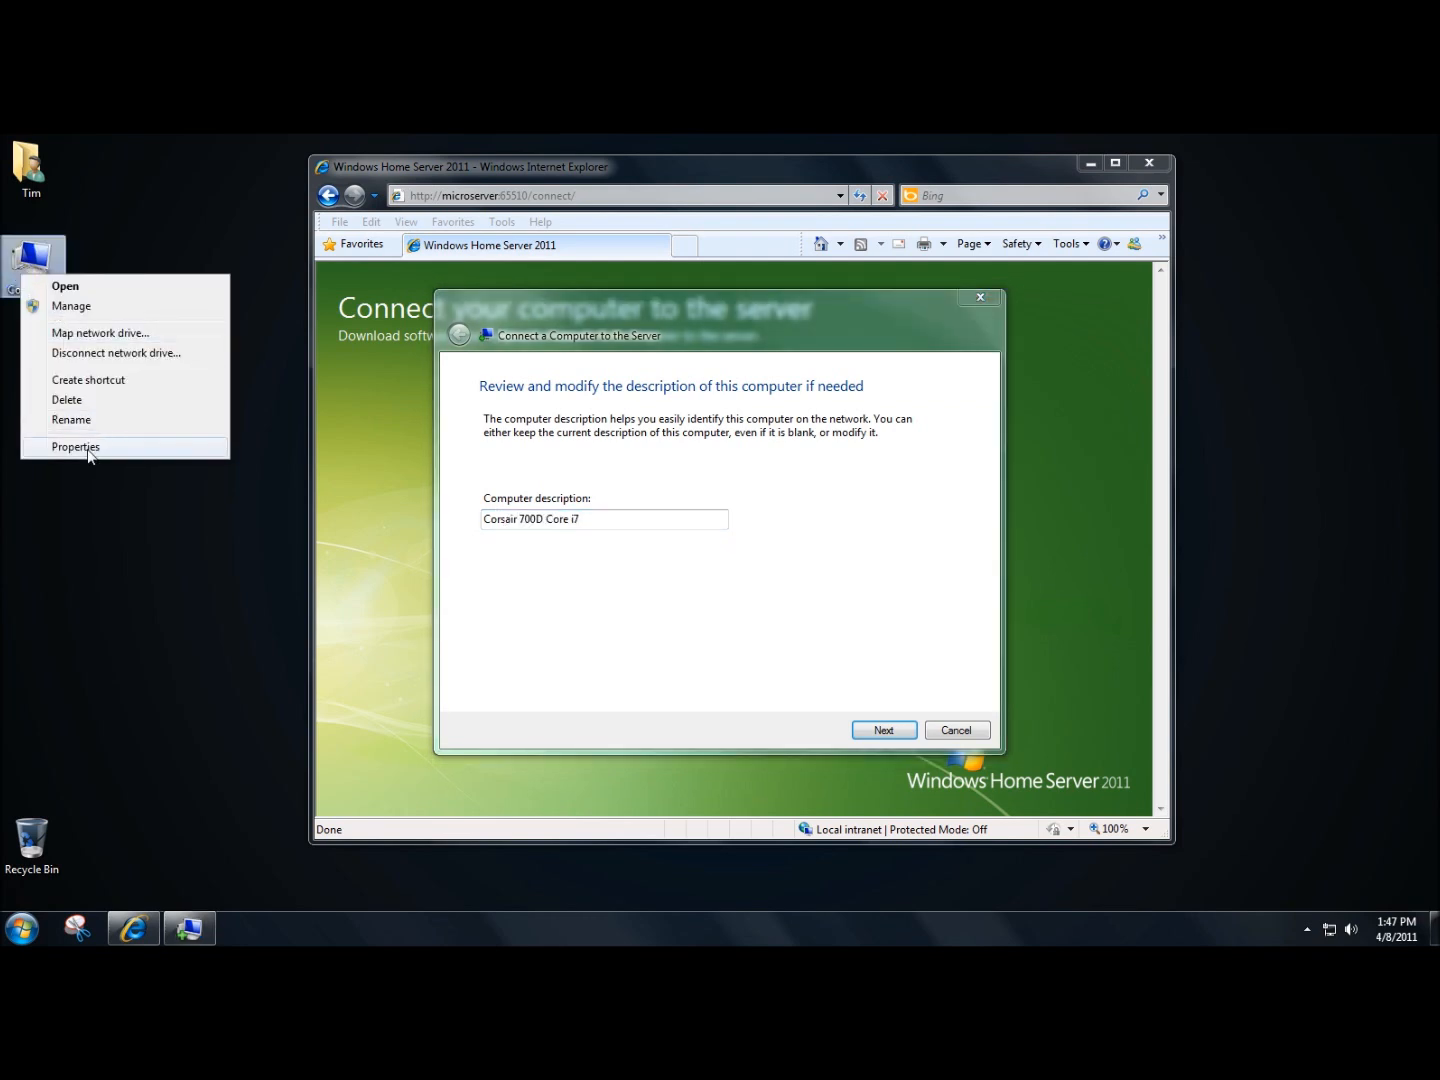
click(76, 447)
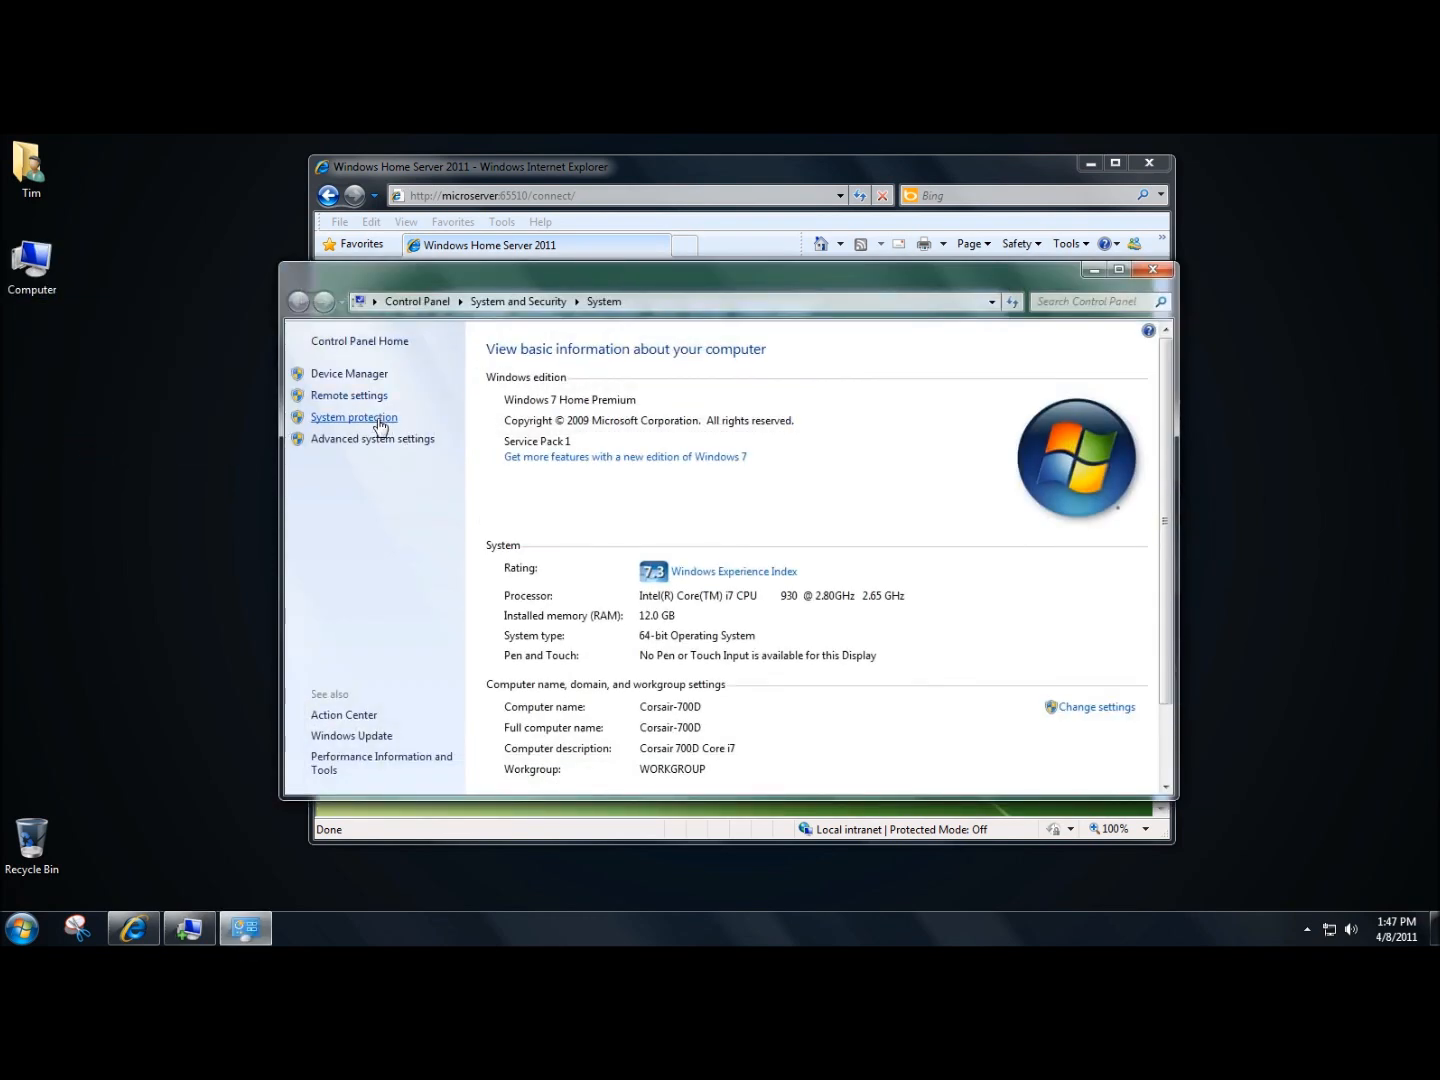
click(372, 440)
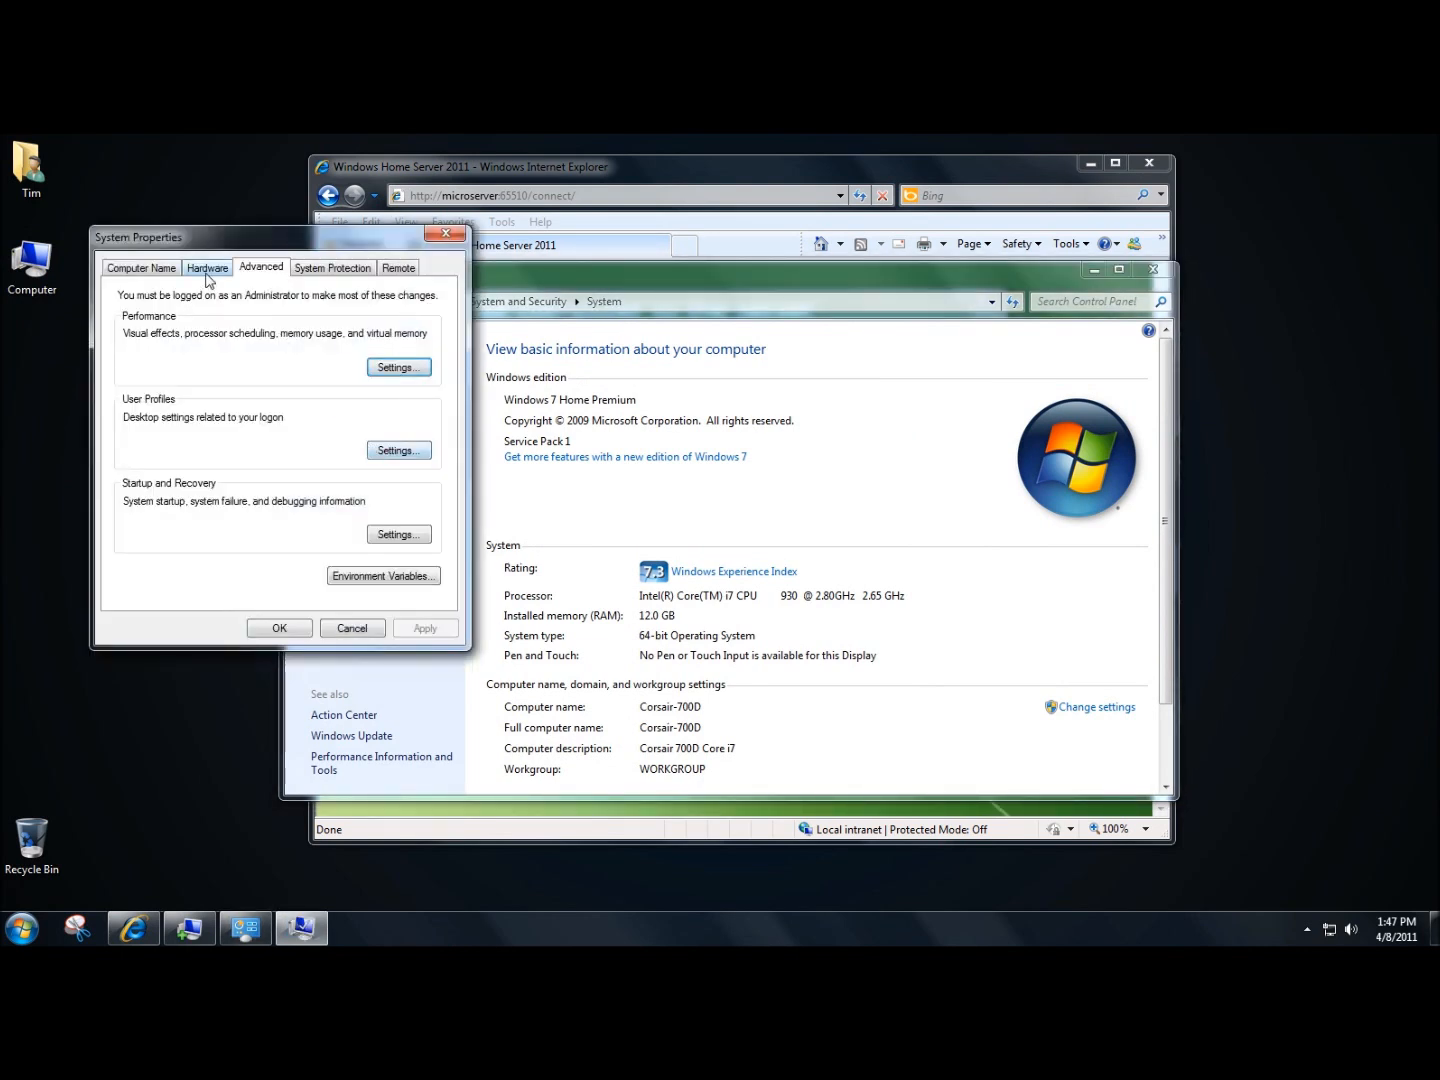
click(146, 270)
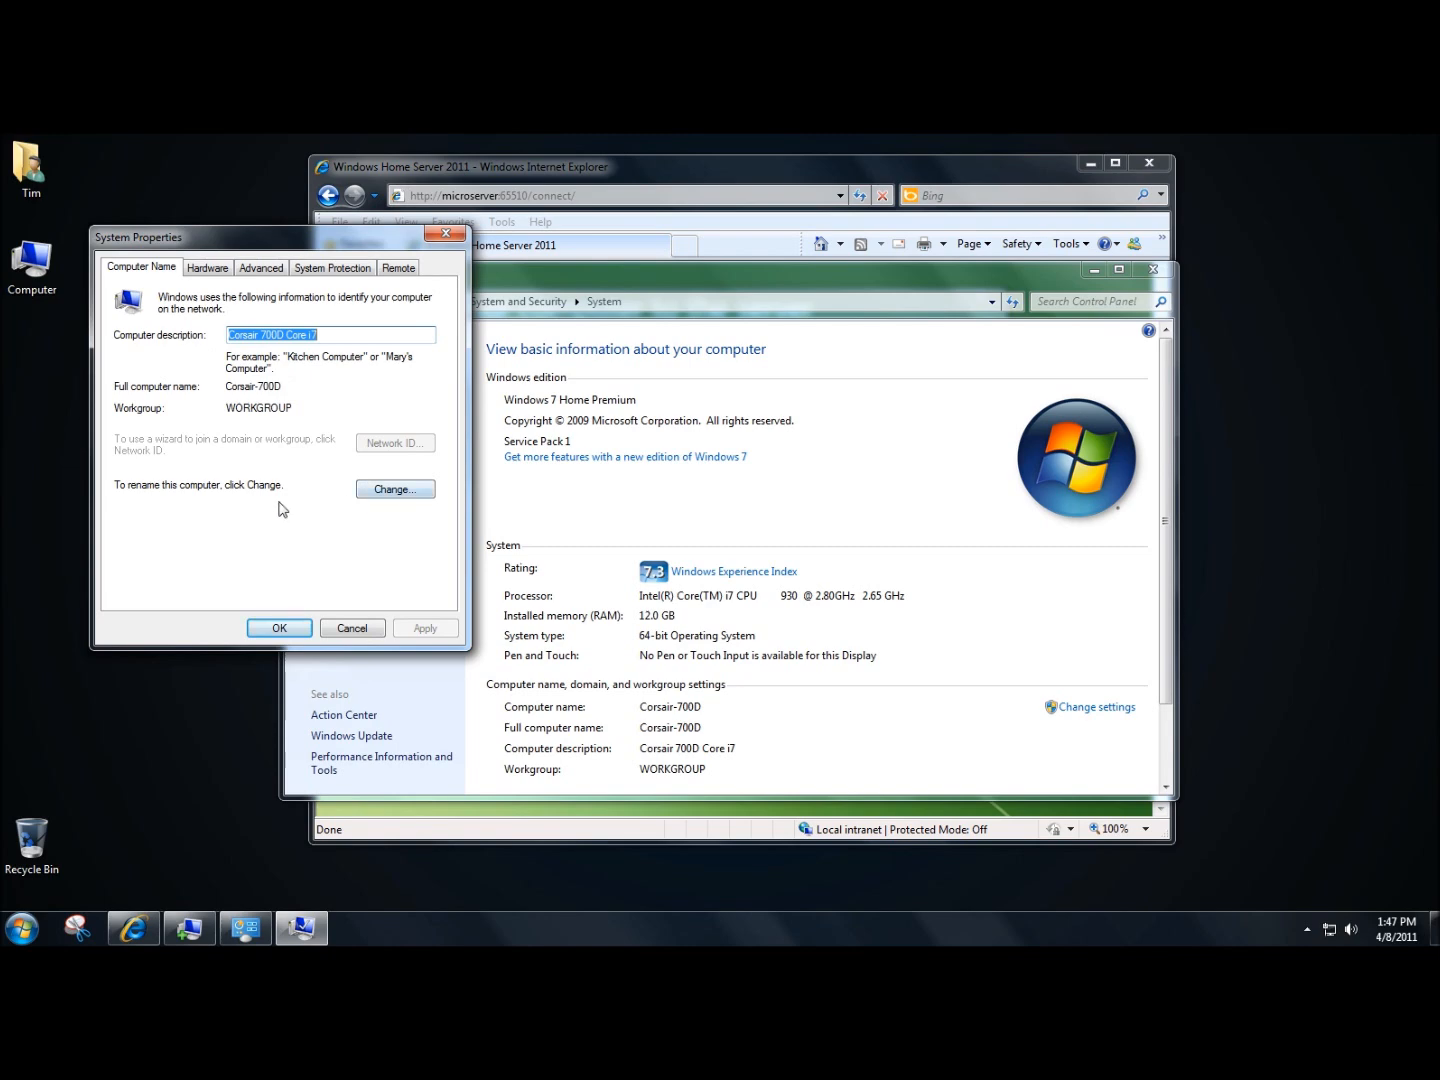
click(352, 628)
click(1150, 271)
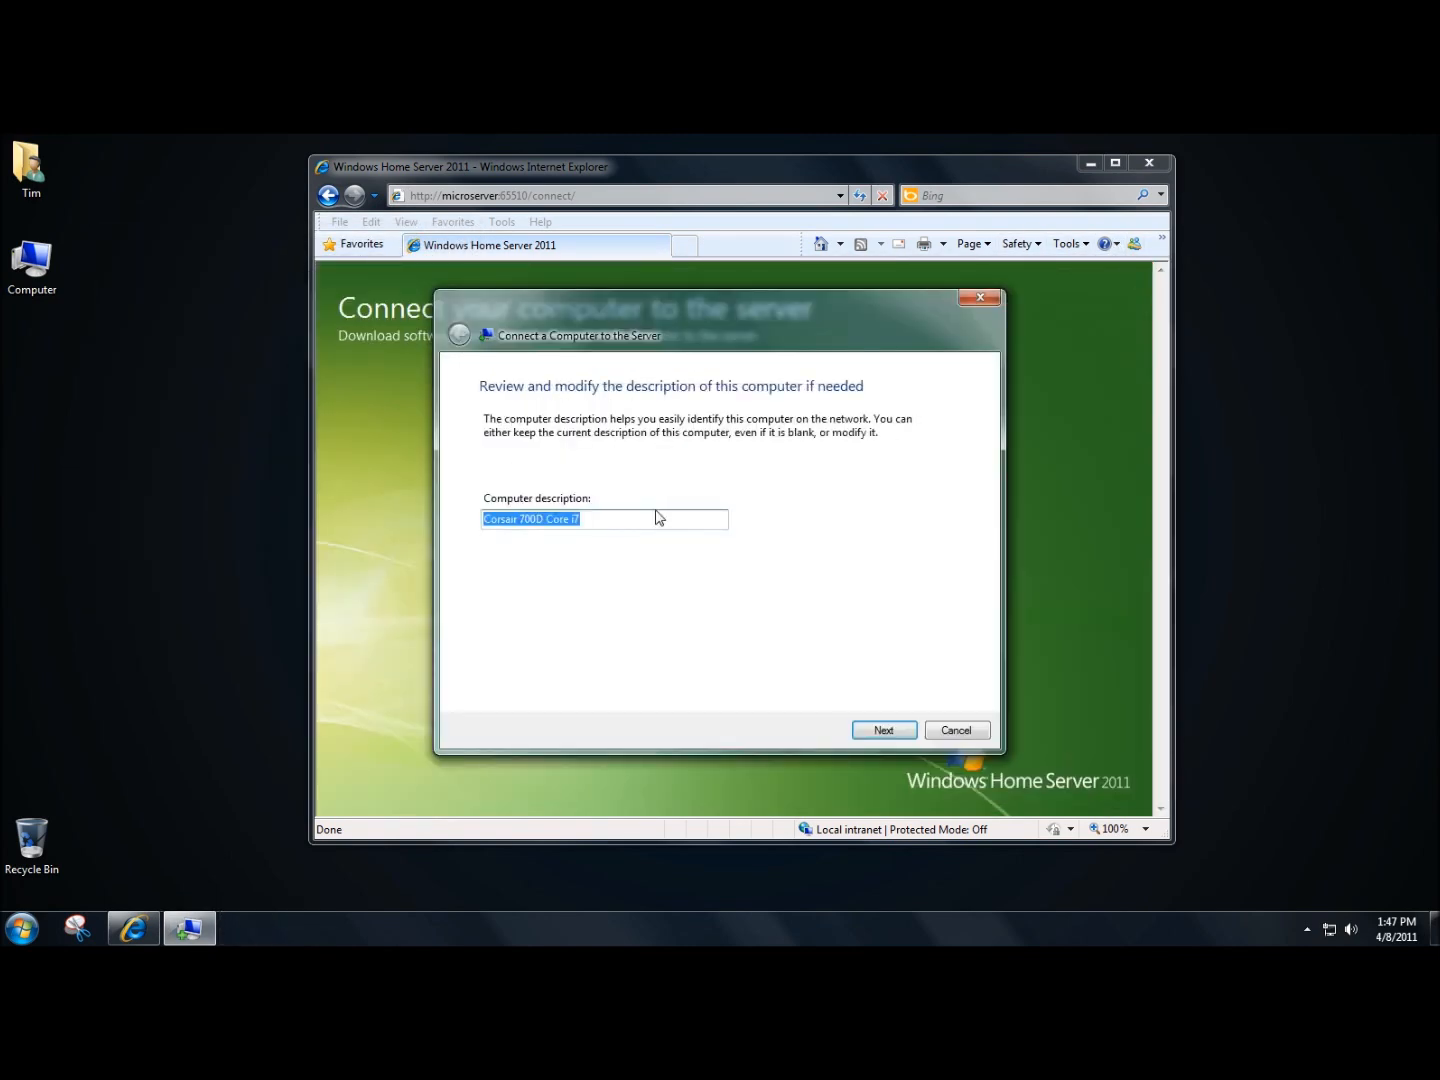
Keep the prefilled description Corsair 700D Core i7 and continue.
click(604, 519)
drag(628, 520, 238, 508)
click(879, 730)
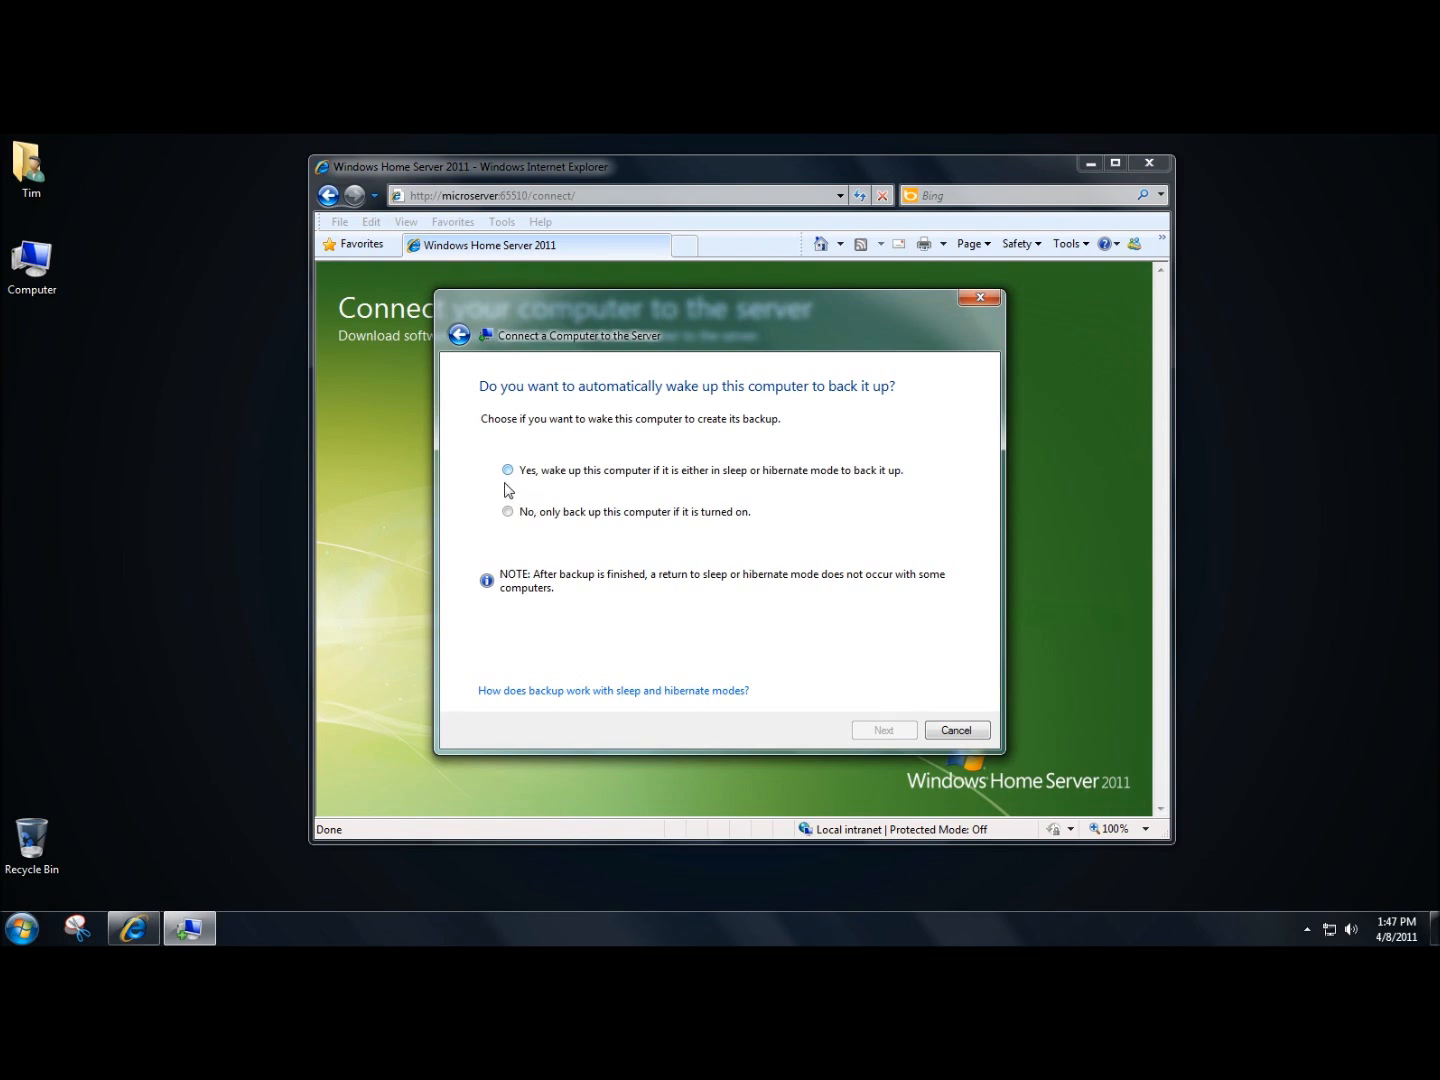
Allow wake-up for backups, join the Customer Experience Improvement Program and finish the connector.
click(509, 472)
click(880, 731)
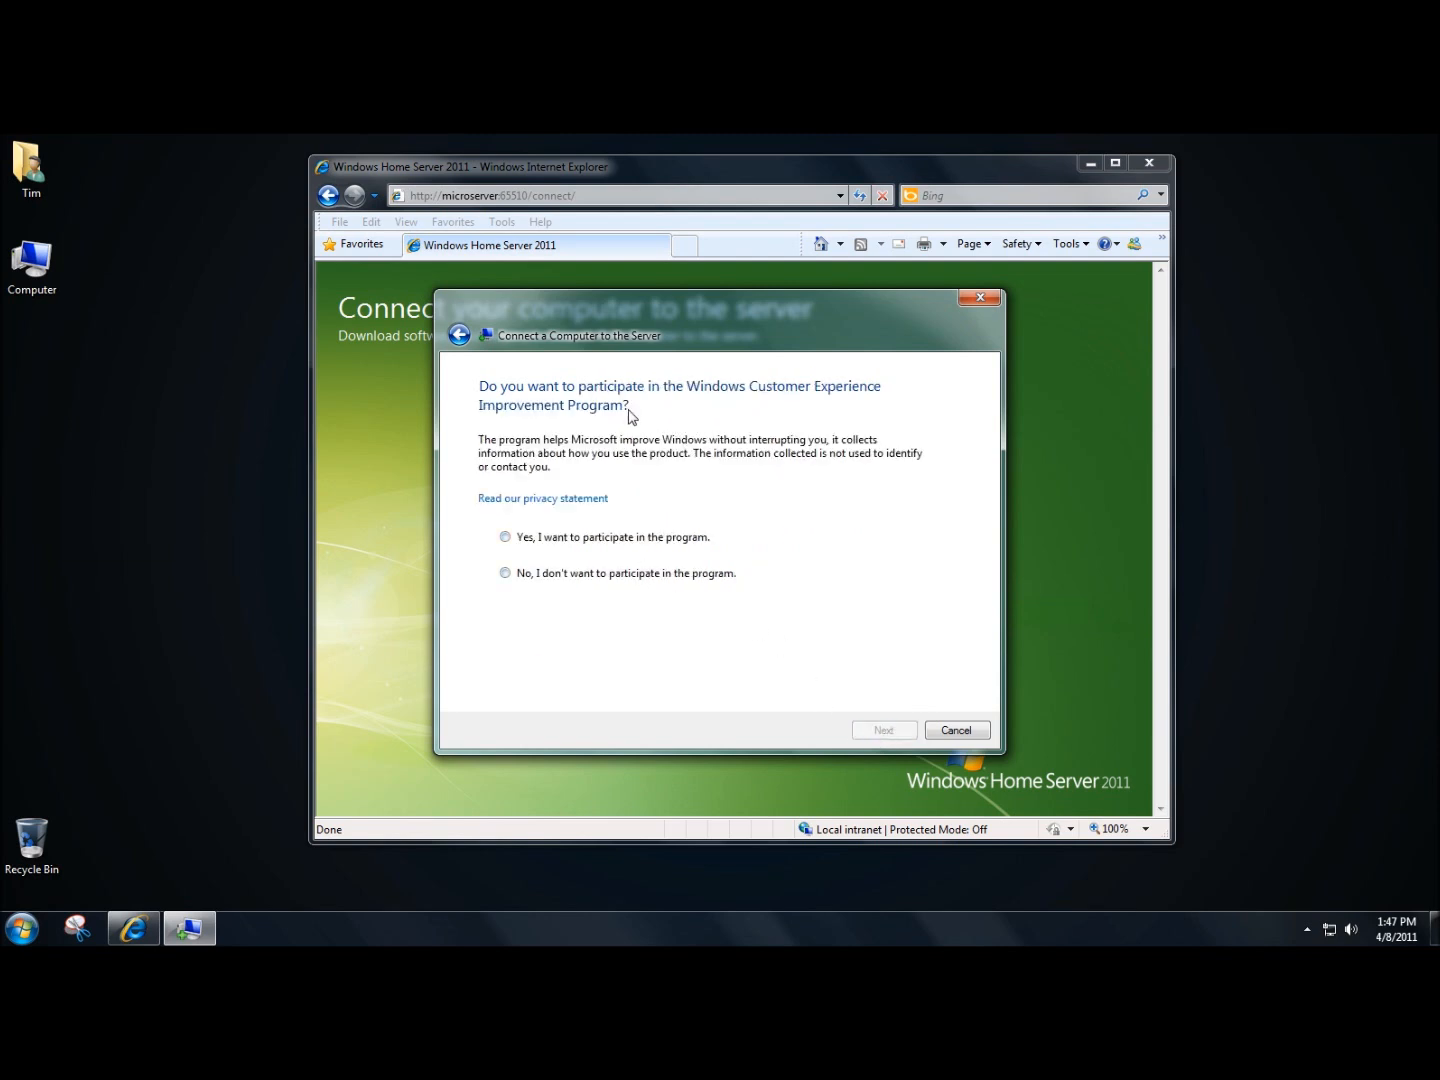
click(505, 539)
click(881, 733)
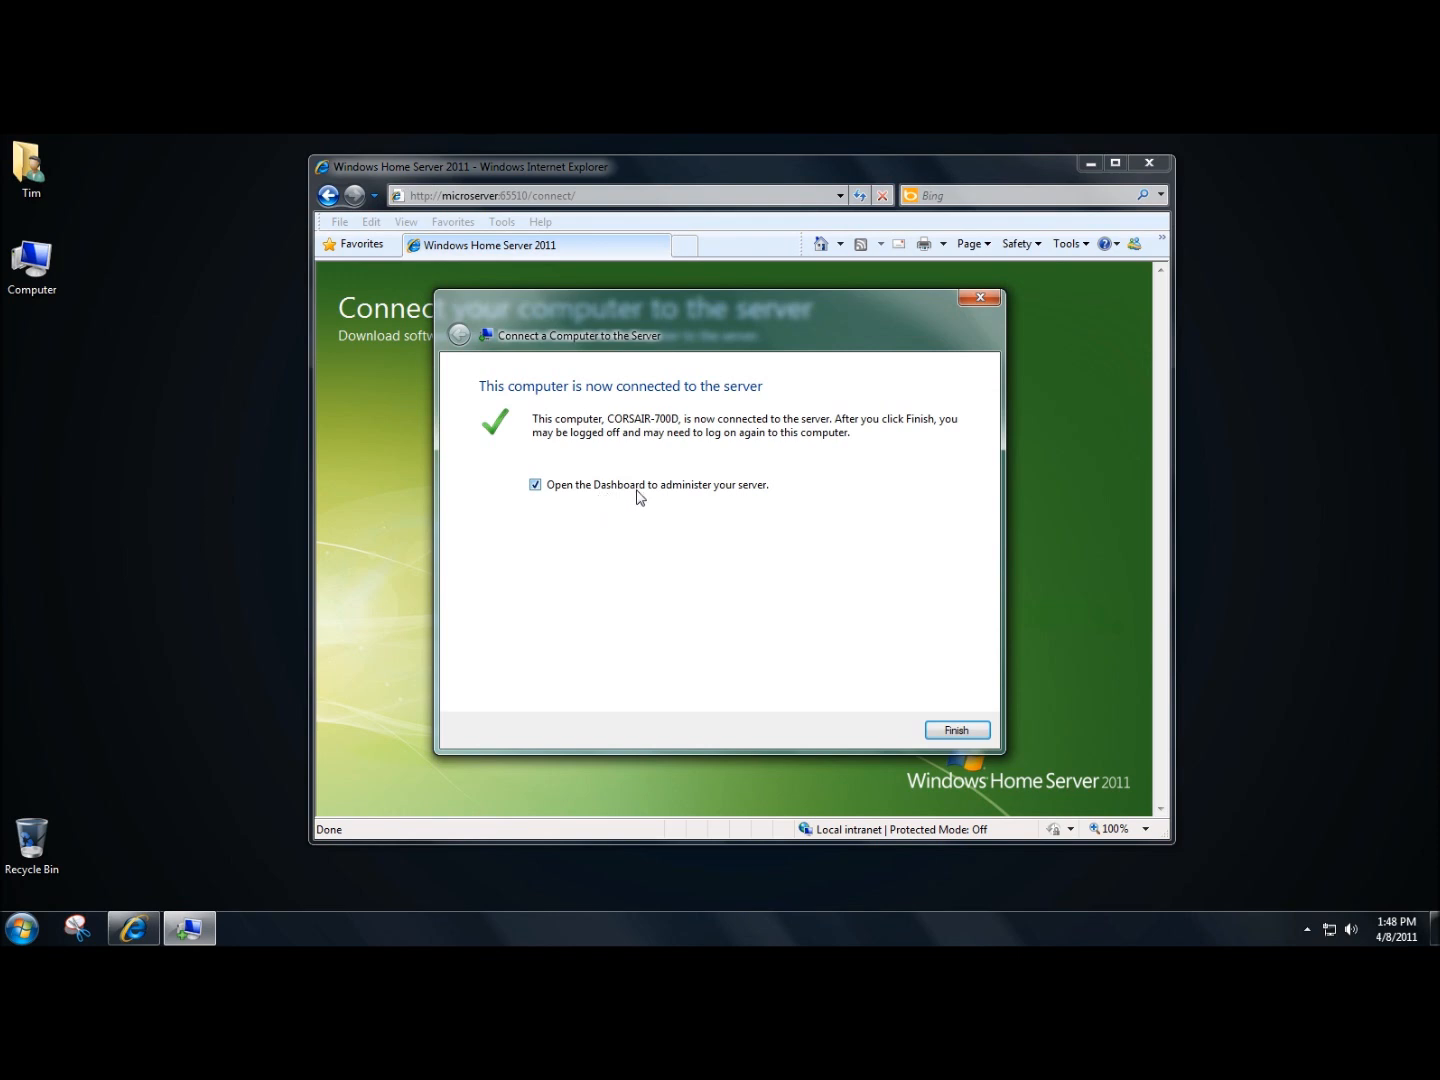
click(957, 729)
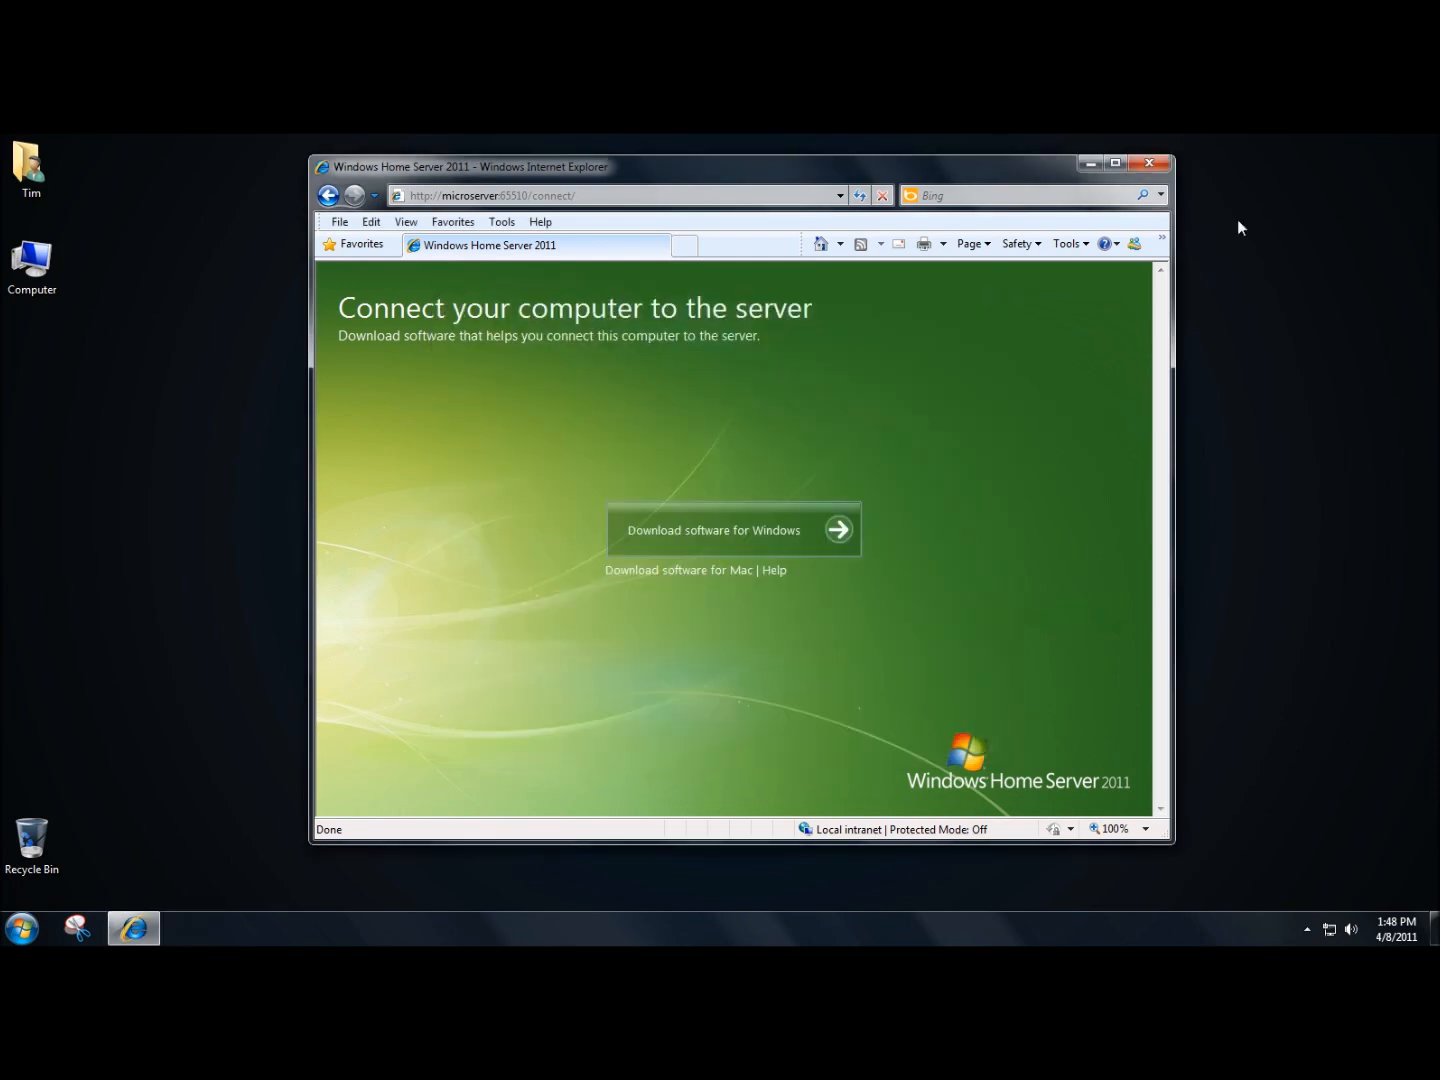
Close Internet Explorer and sign in to the Dashboard with the server password.
click(1137, 168)
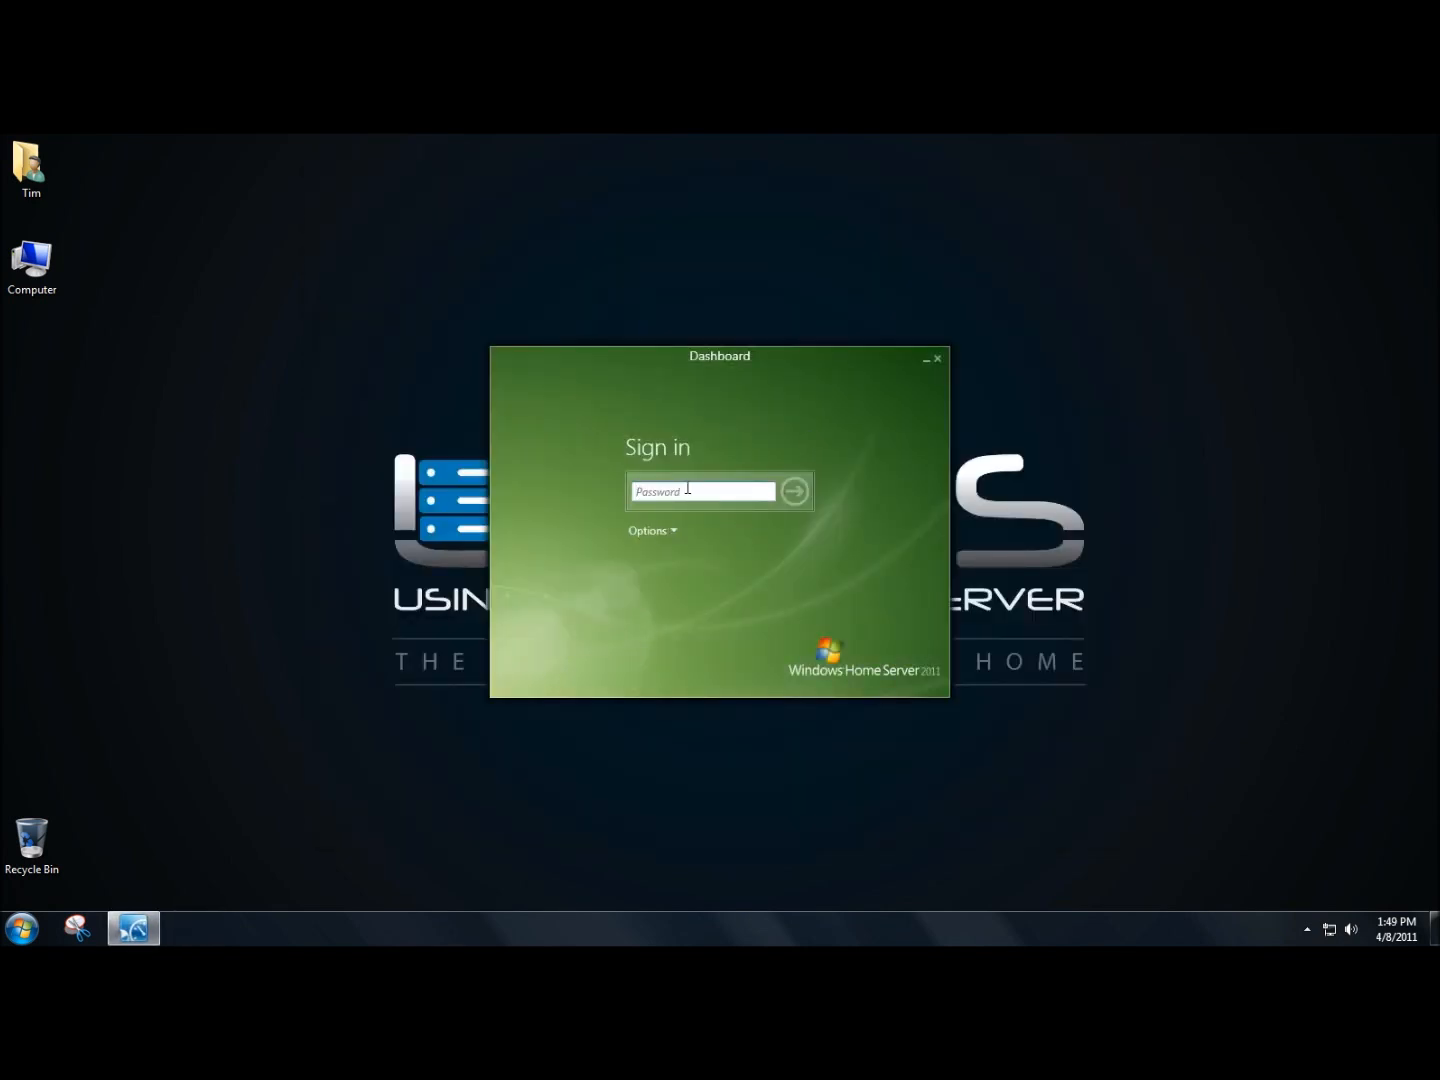
text(***)
click(795, 492)
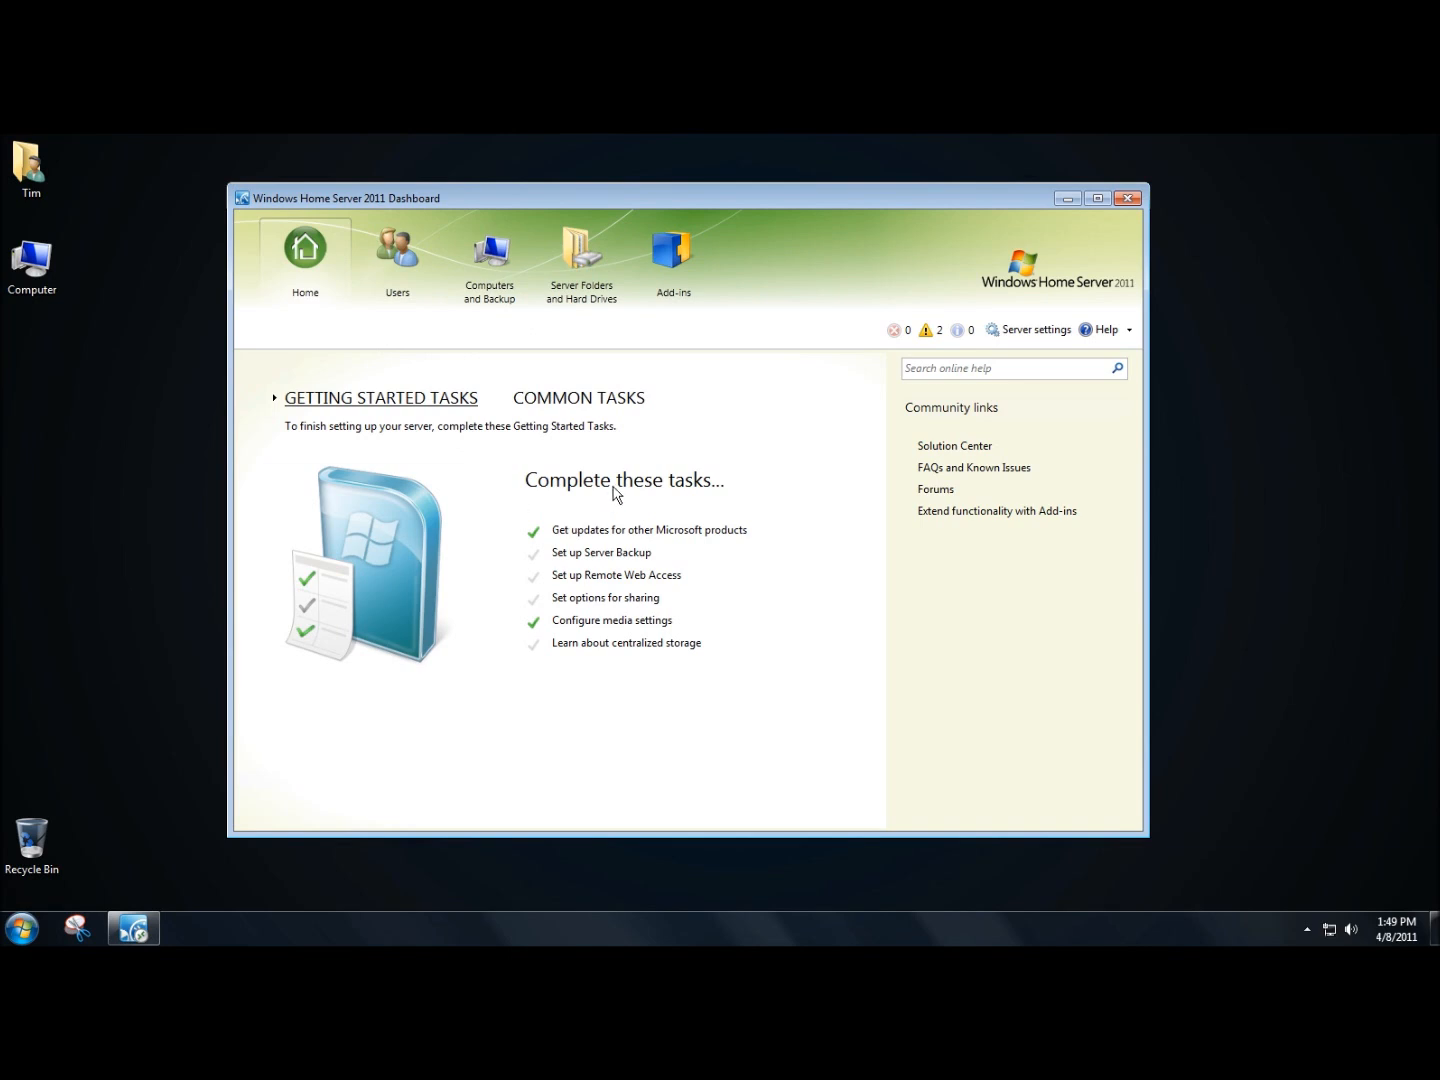
Browse the task lists, go to Users and start the Add a User Account form.
click(568, 400)
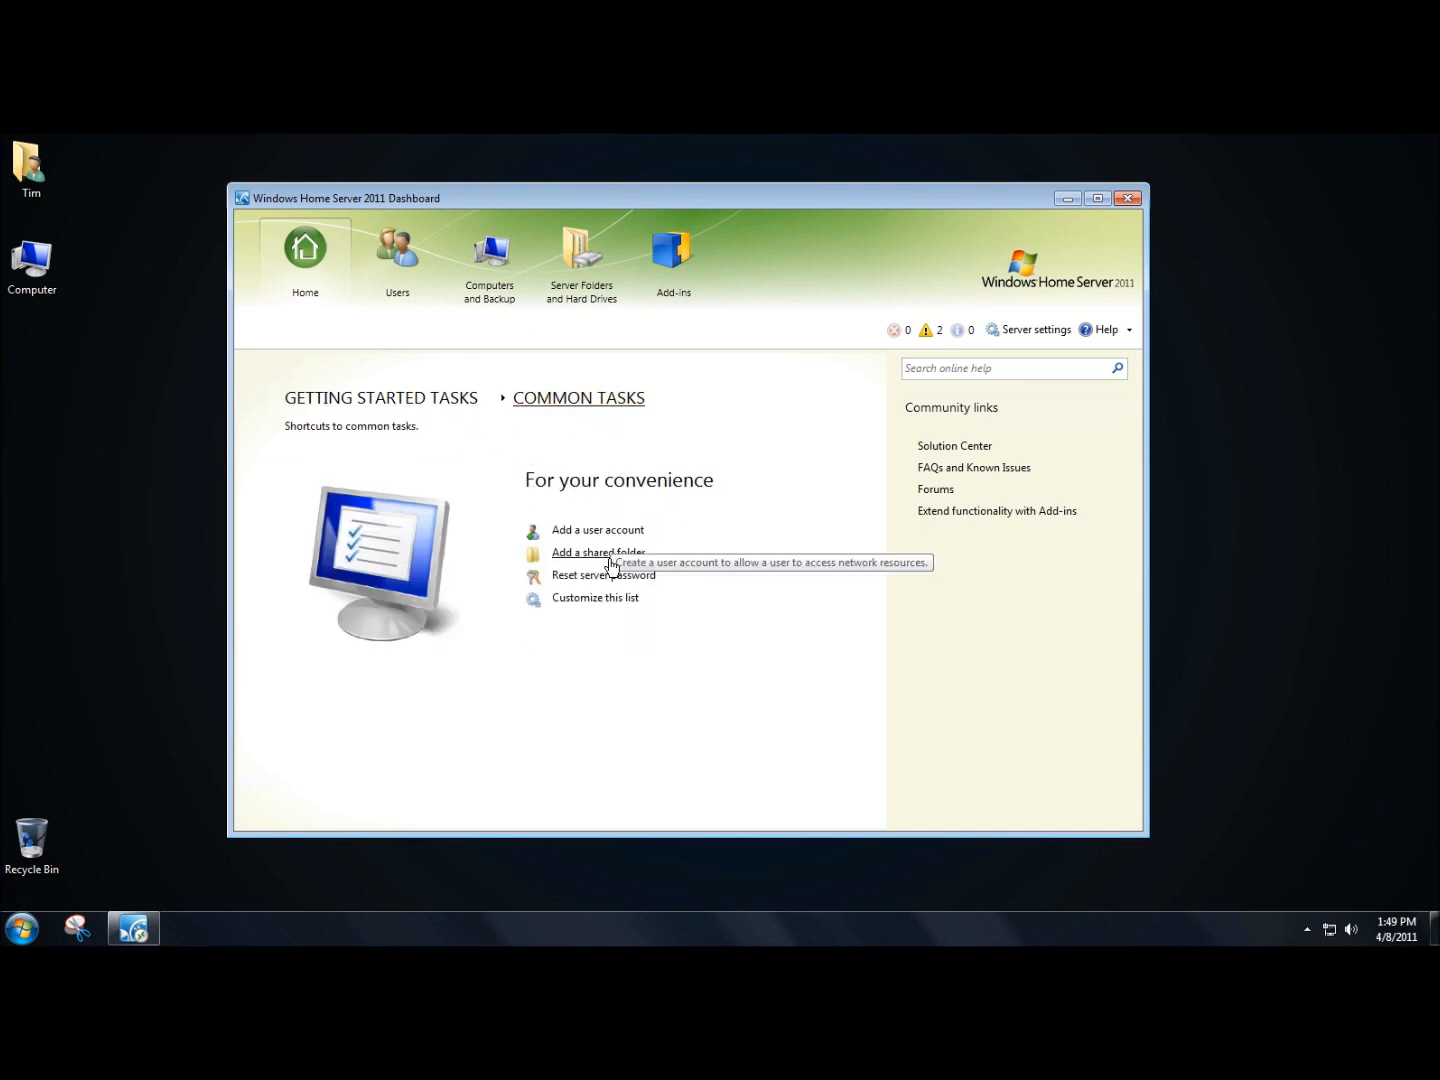
click(396, 401)
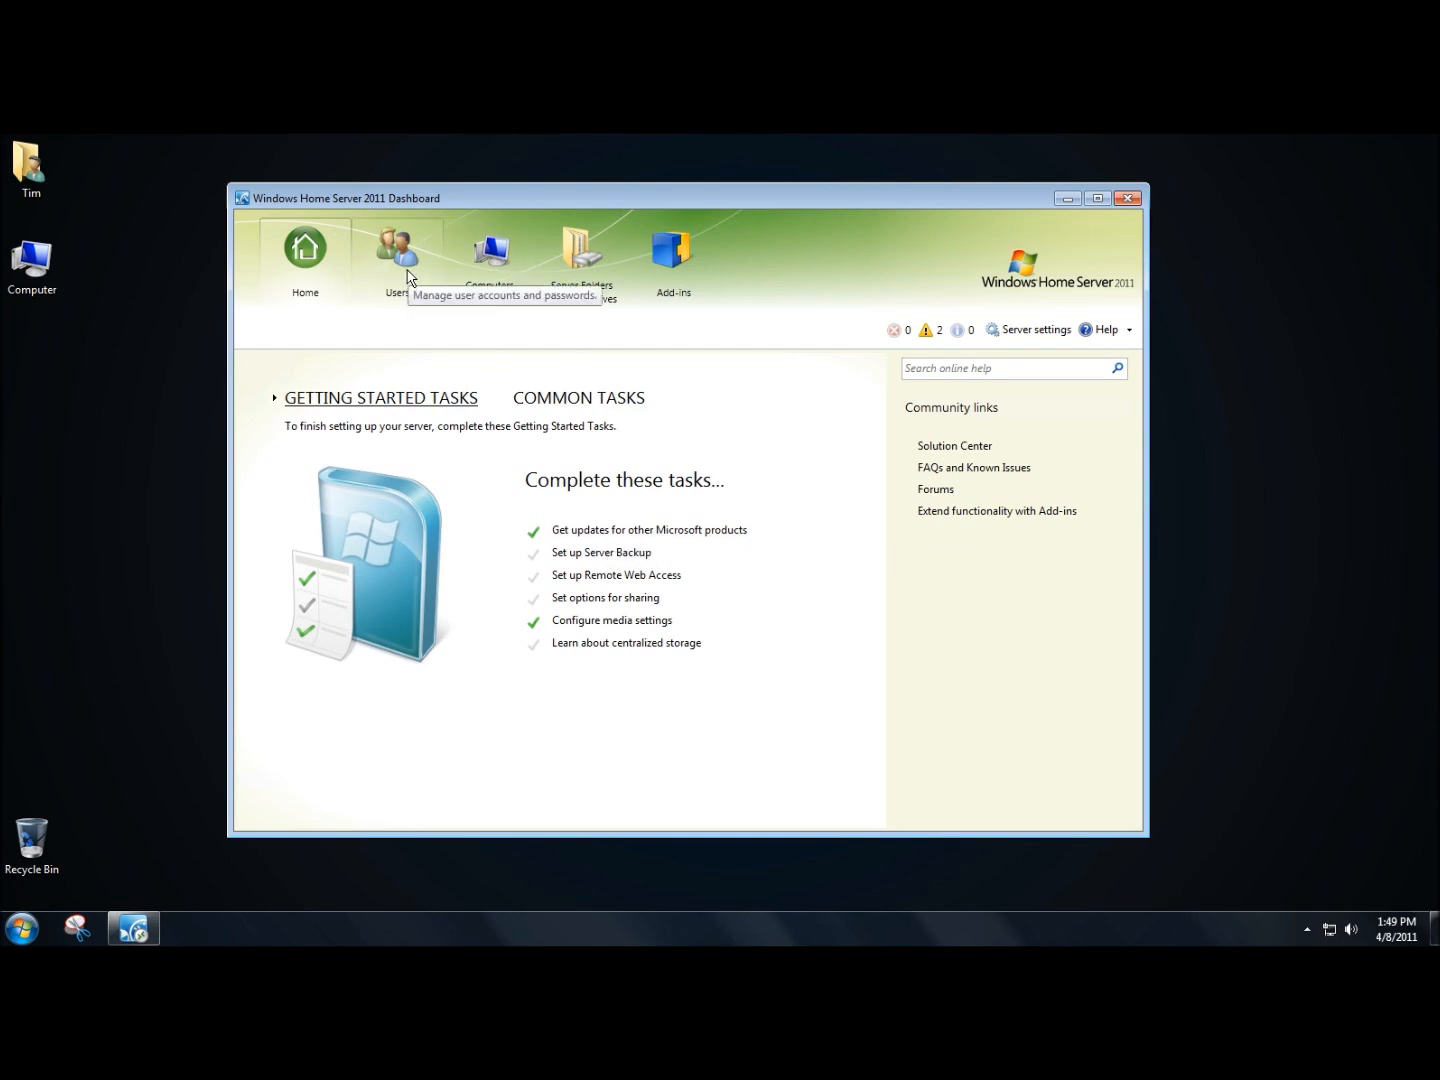
click(408, 276)
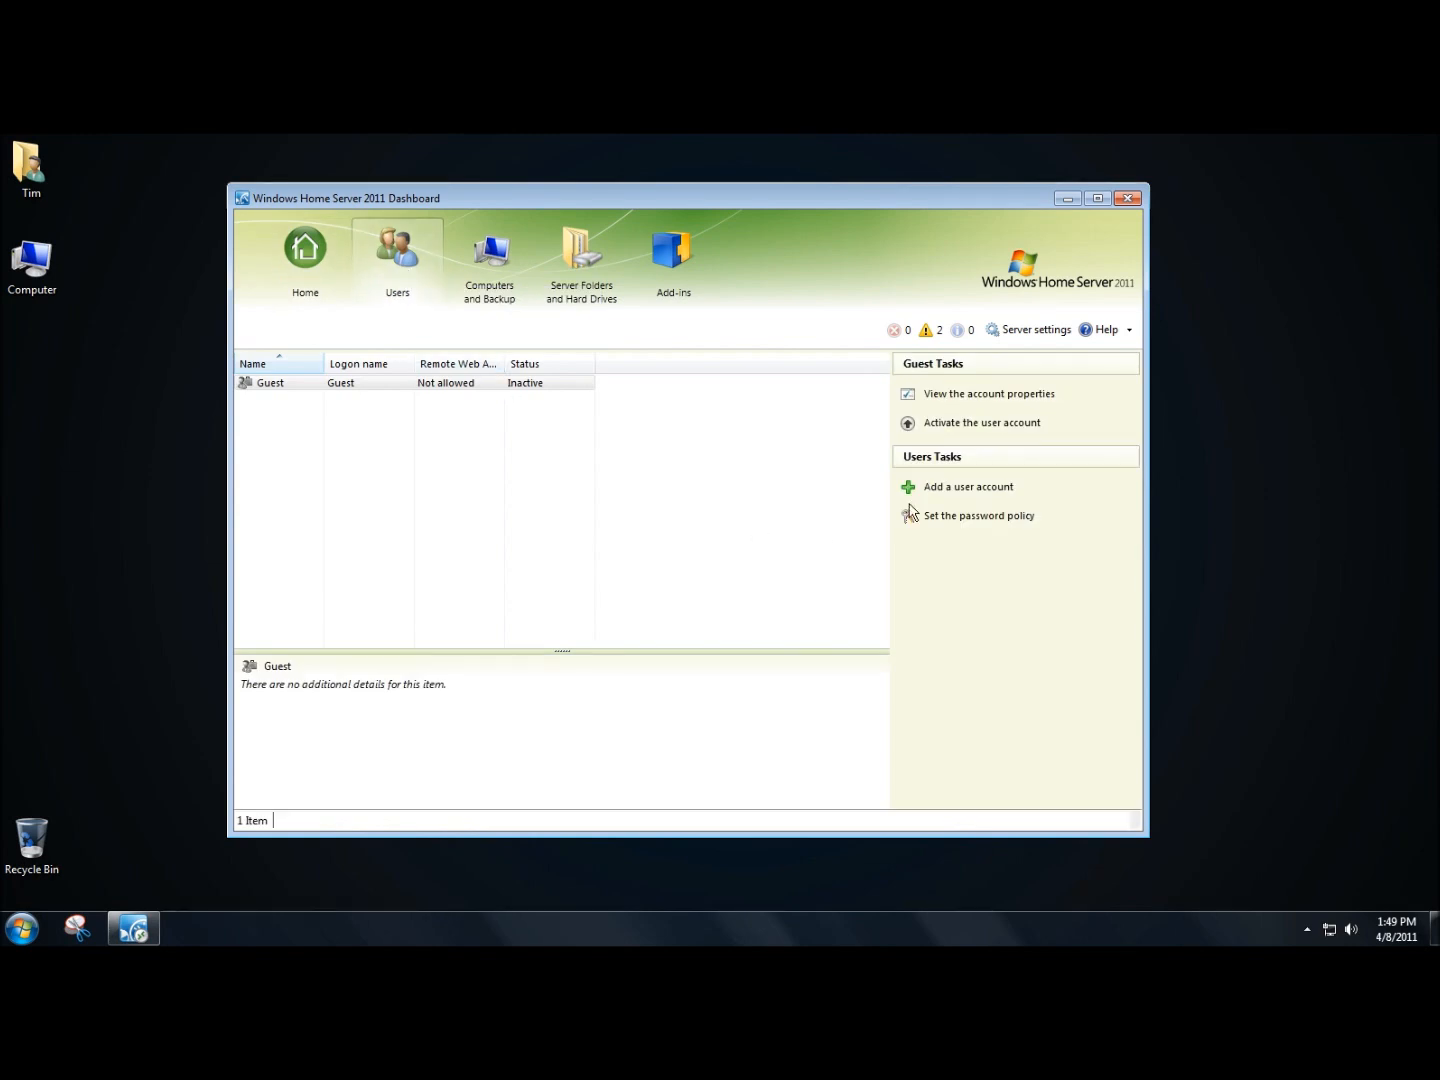
click(978, 493)
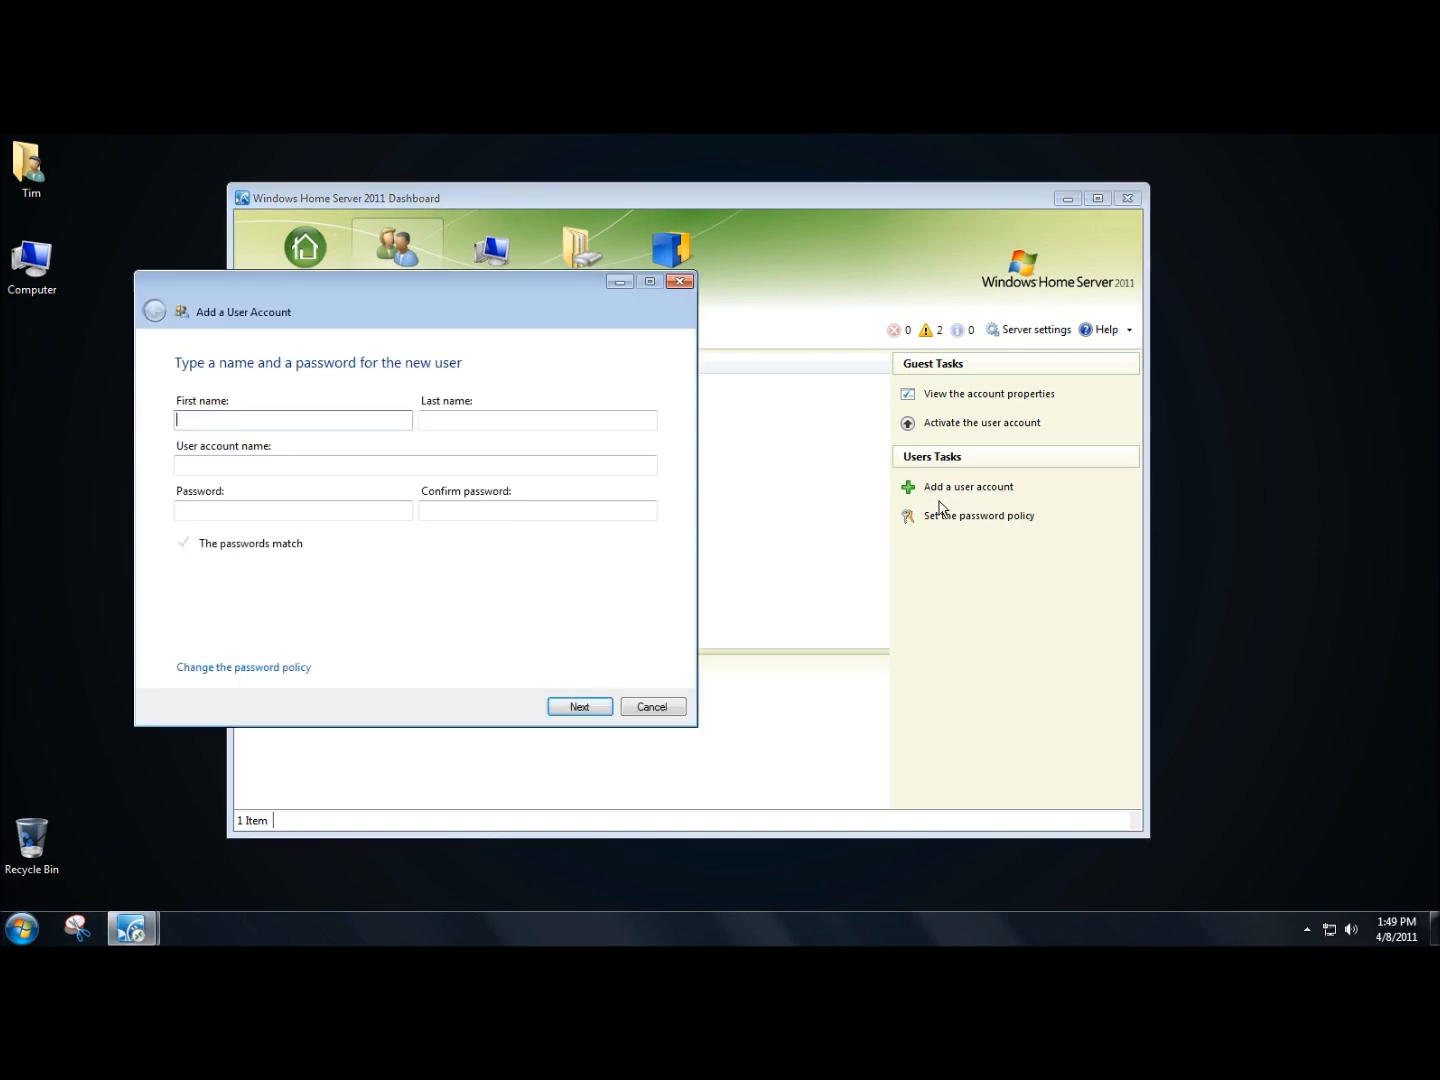
text(imothy)
Fill in the new user's name, logon name and matching password, then continue.
key(Tab)
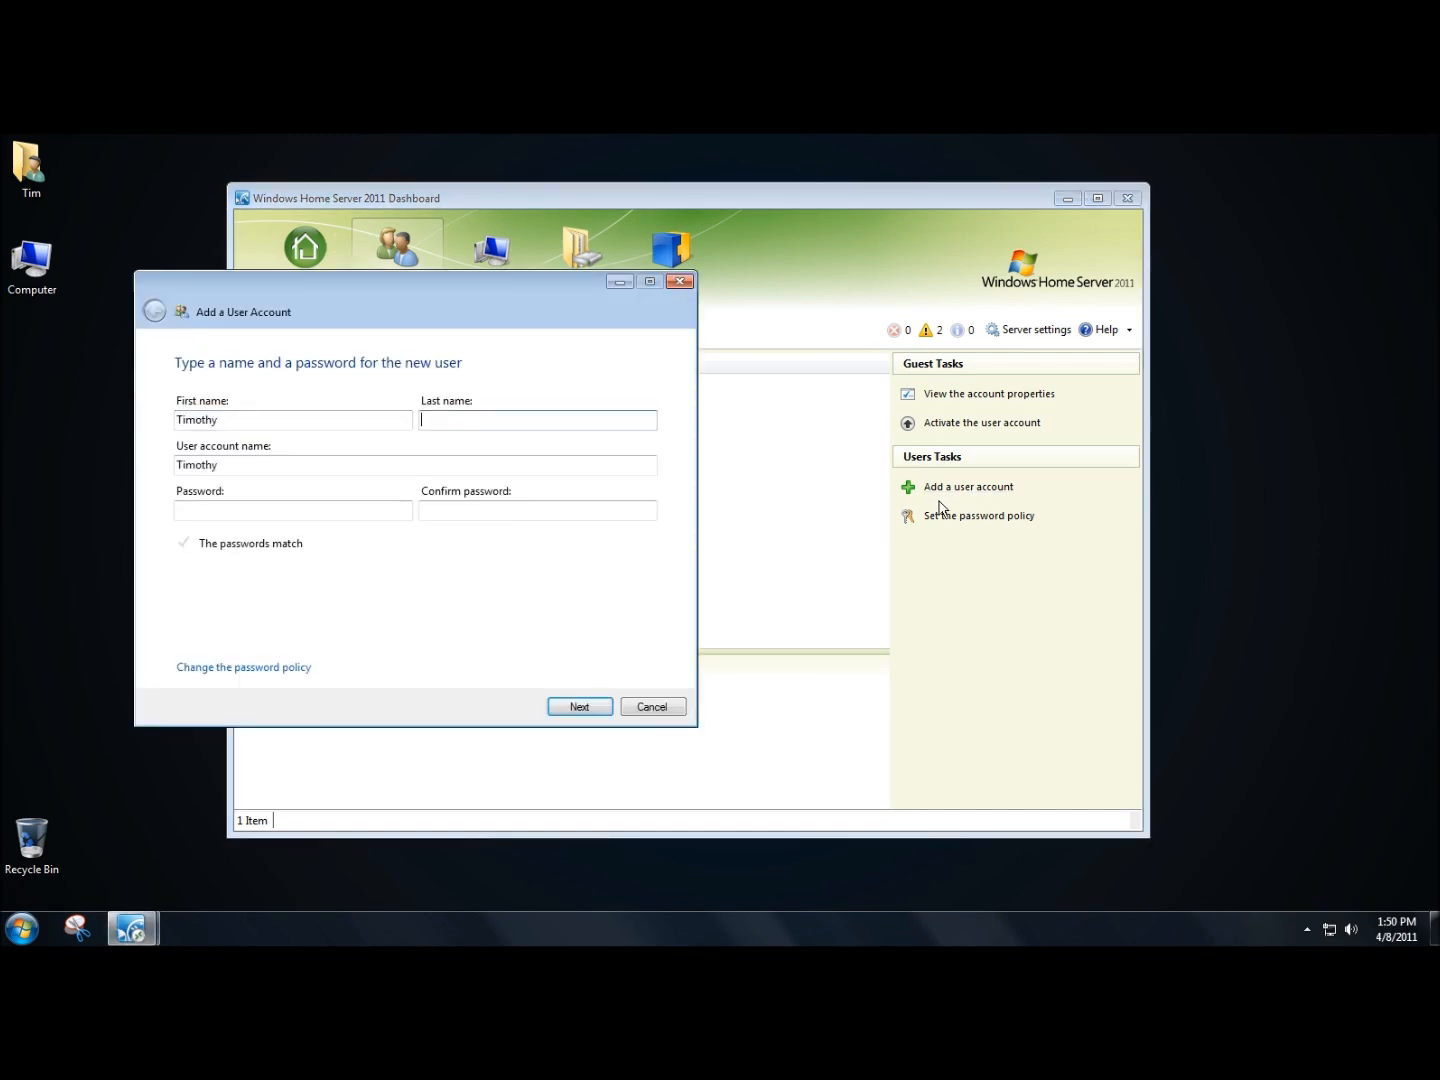
key(Tab)
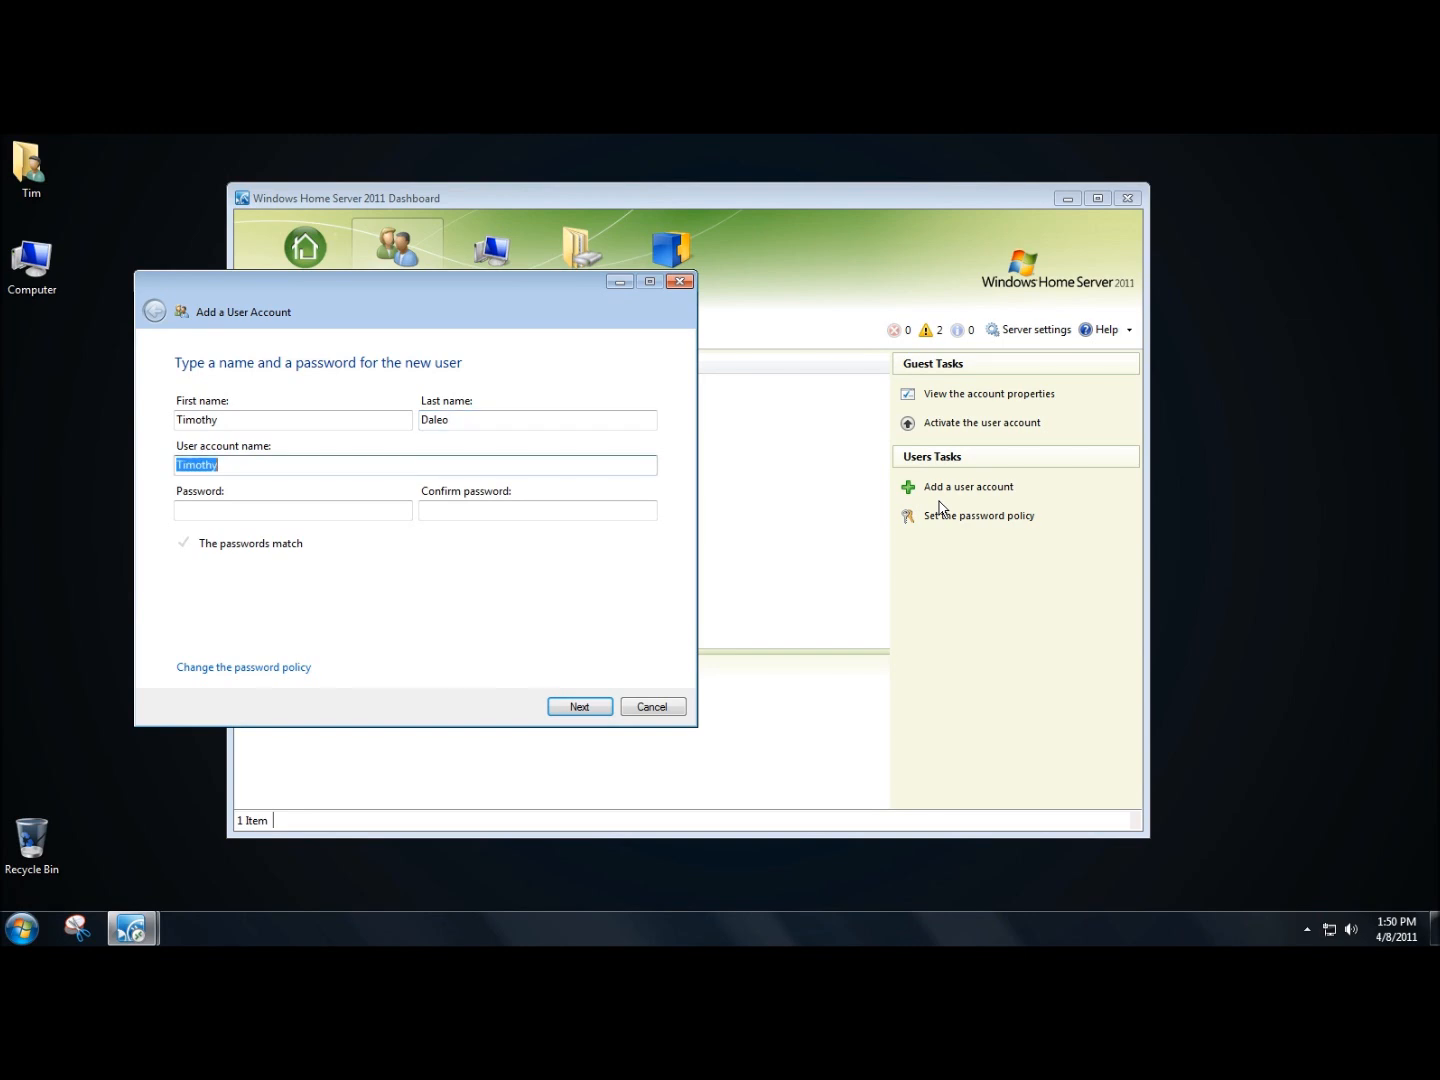
text(Tim)
click(22, 928)
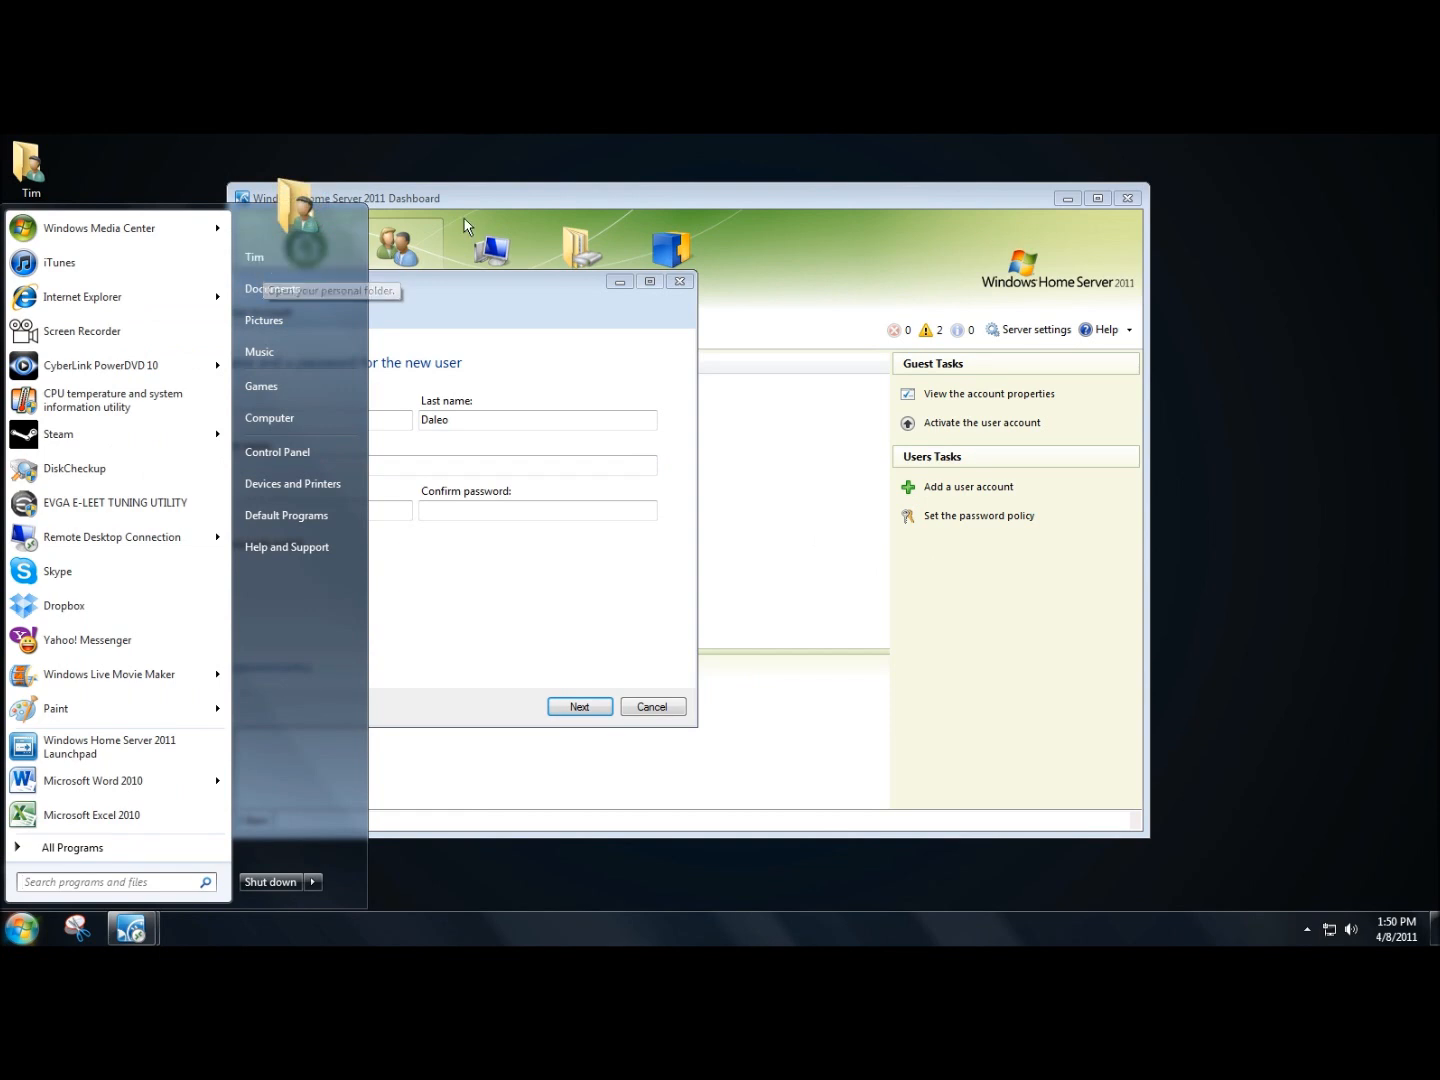
click(521, 306)
click(251, 510)
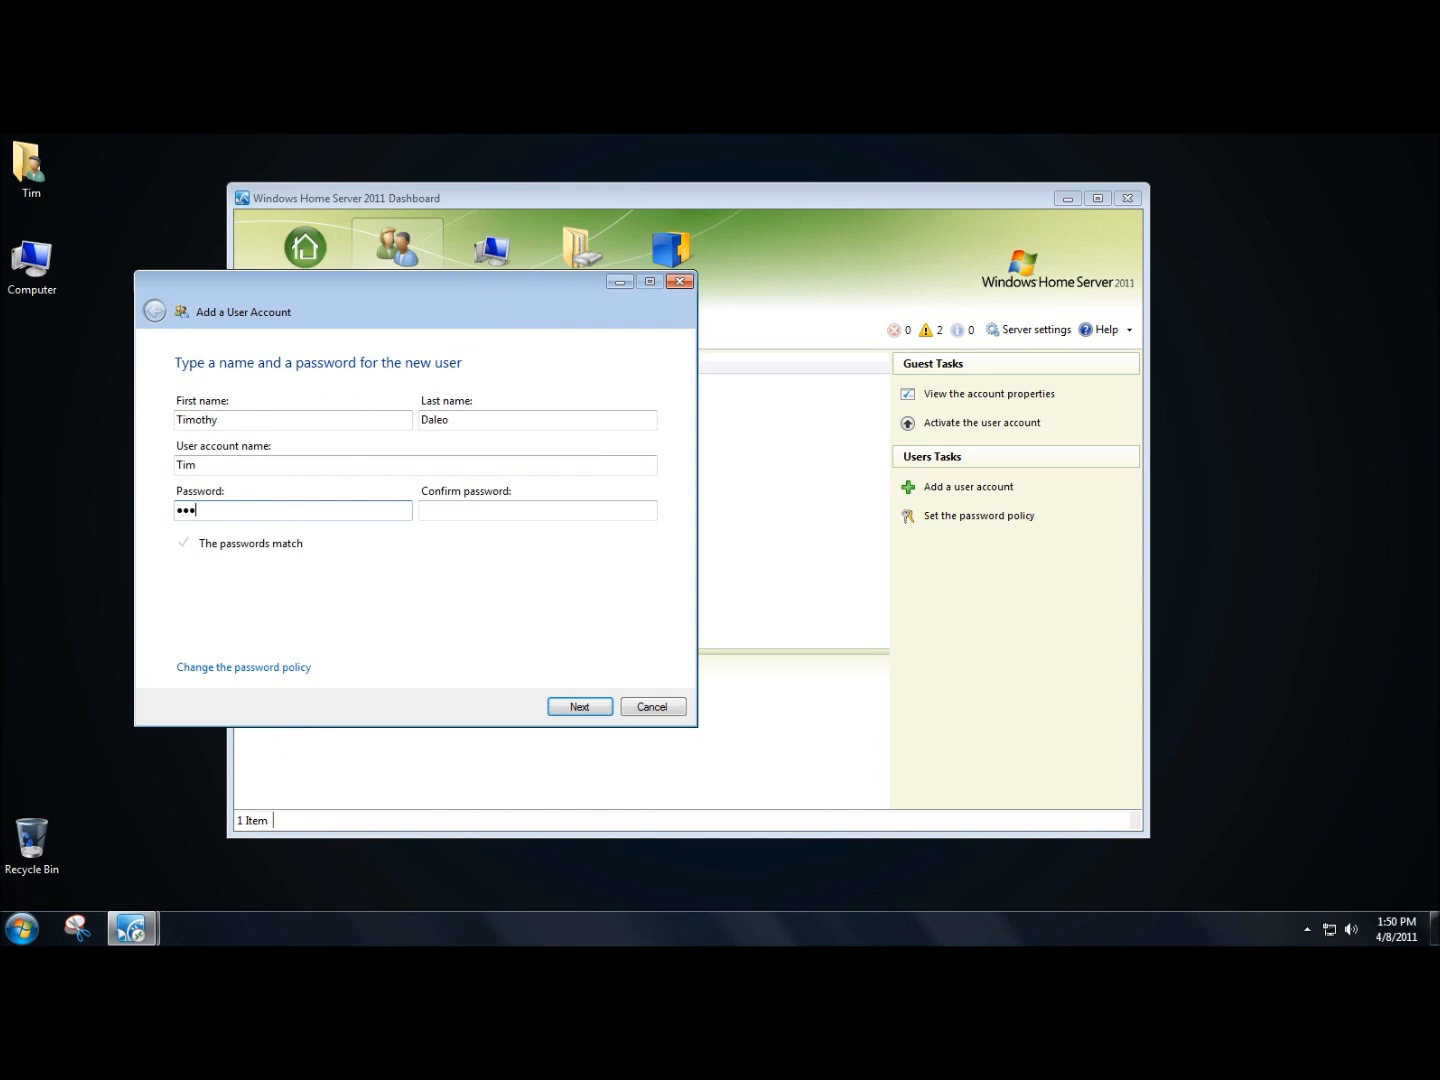
key(Tab)
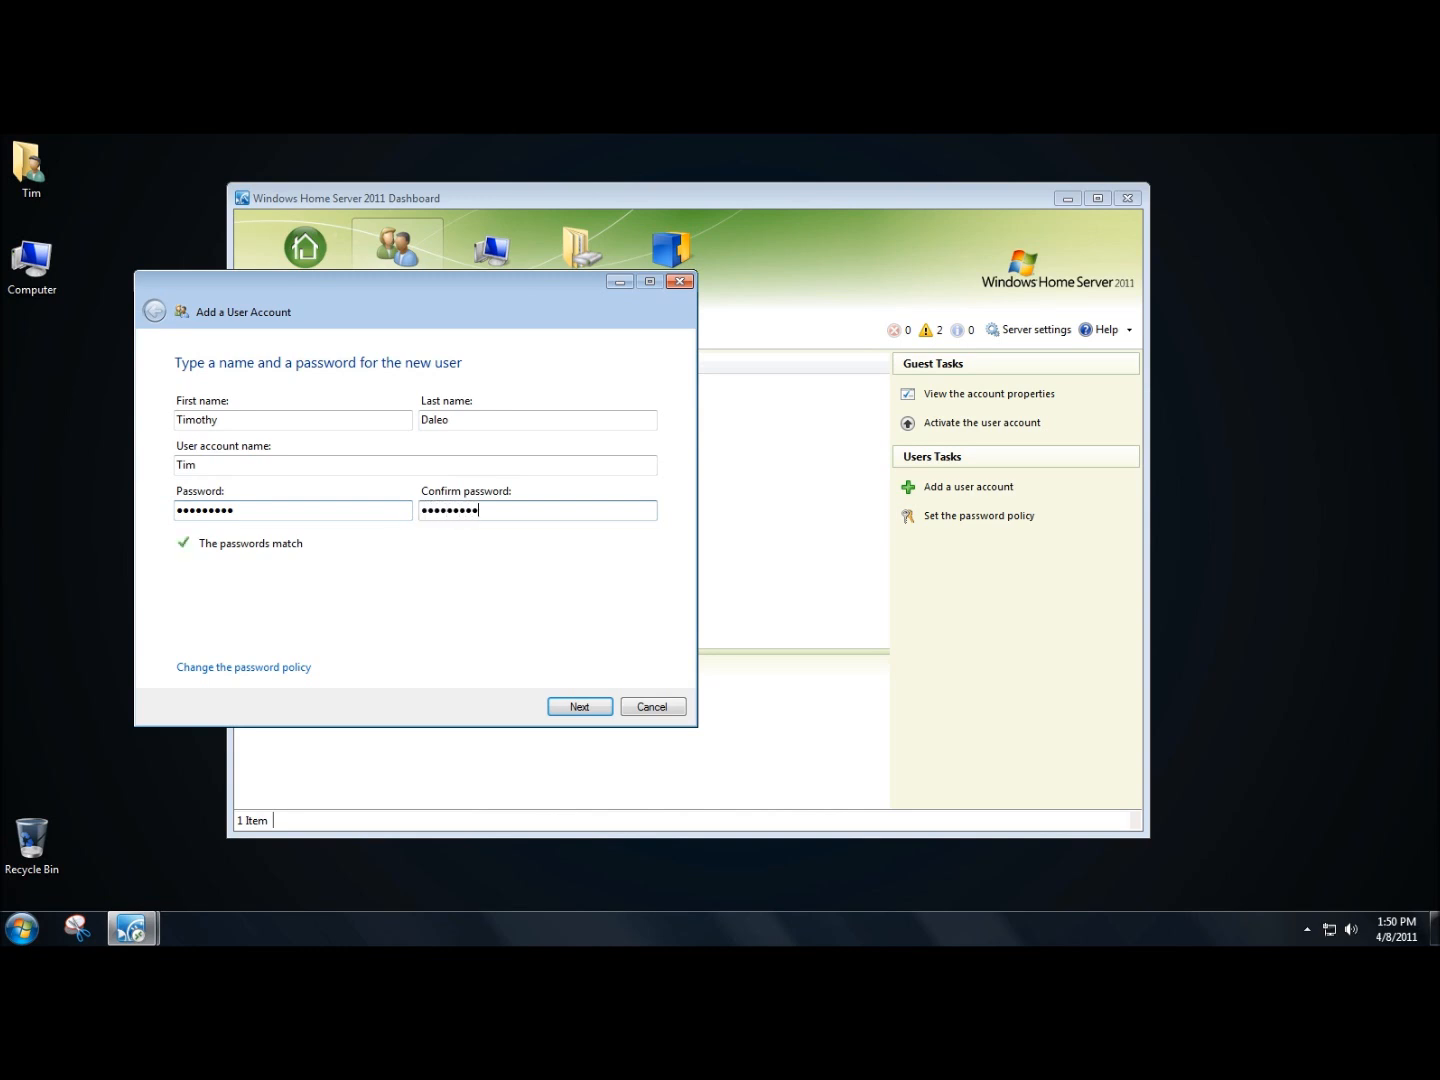
click(581, 708)
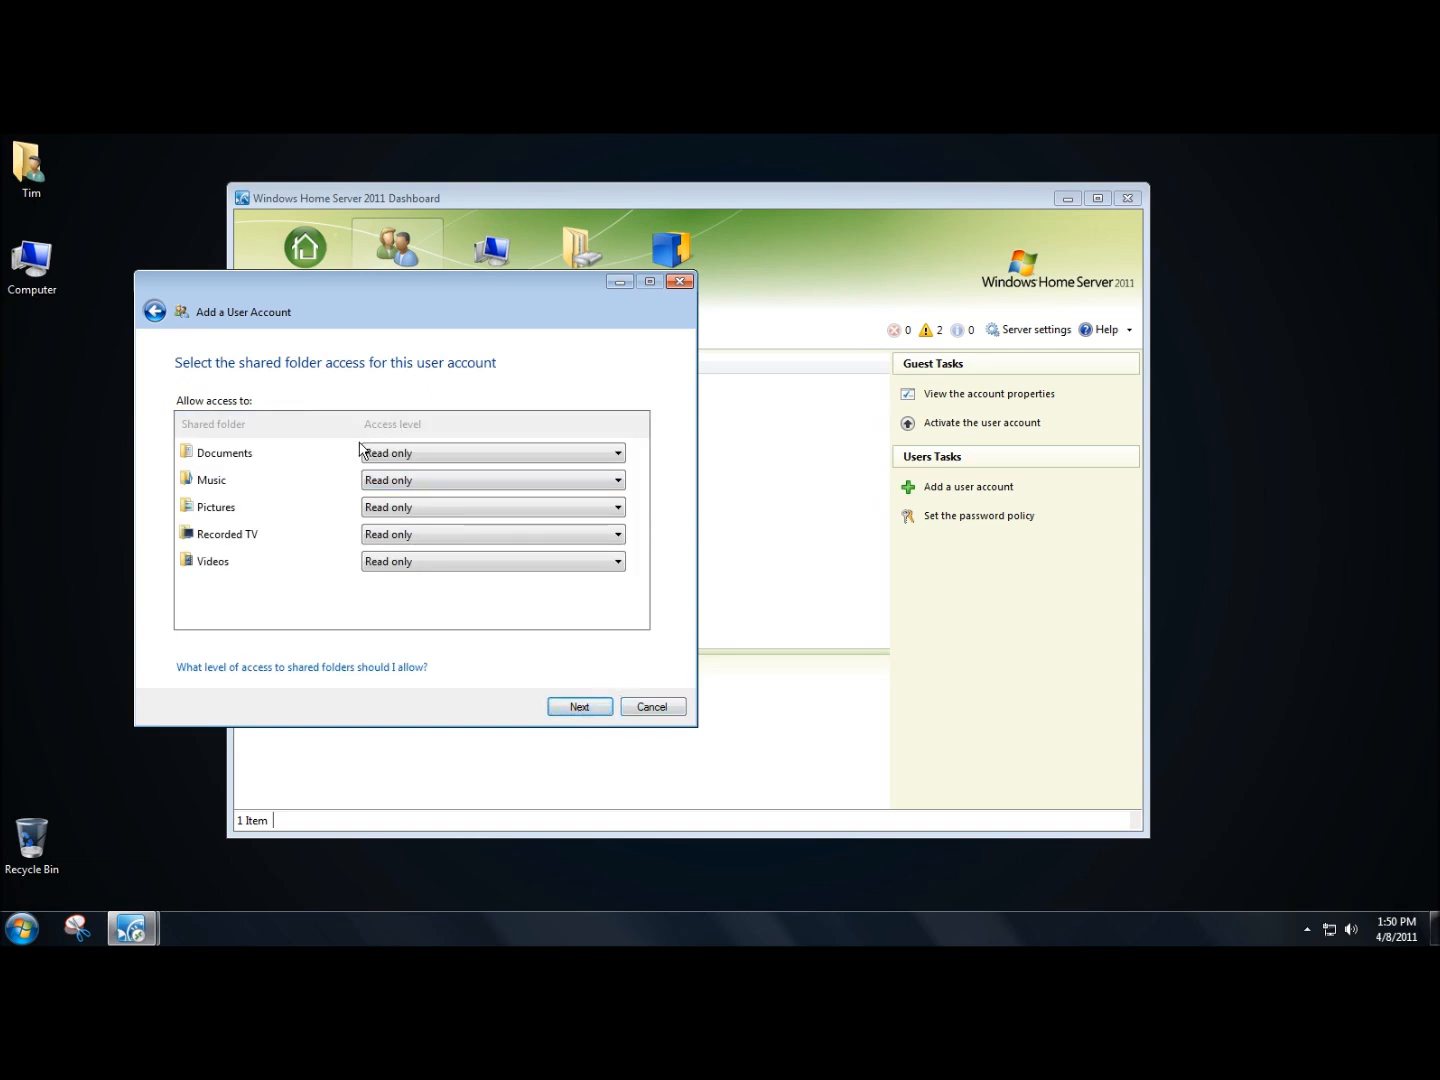
Set Documents, Music, Pictures, Recorded TV and Videos to Read/Write access.
click(430, 454)
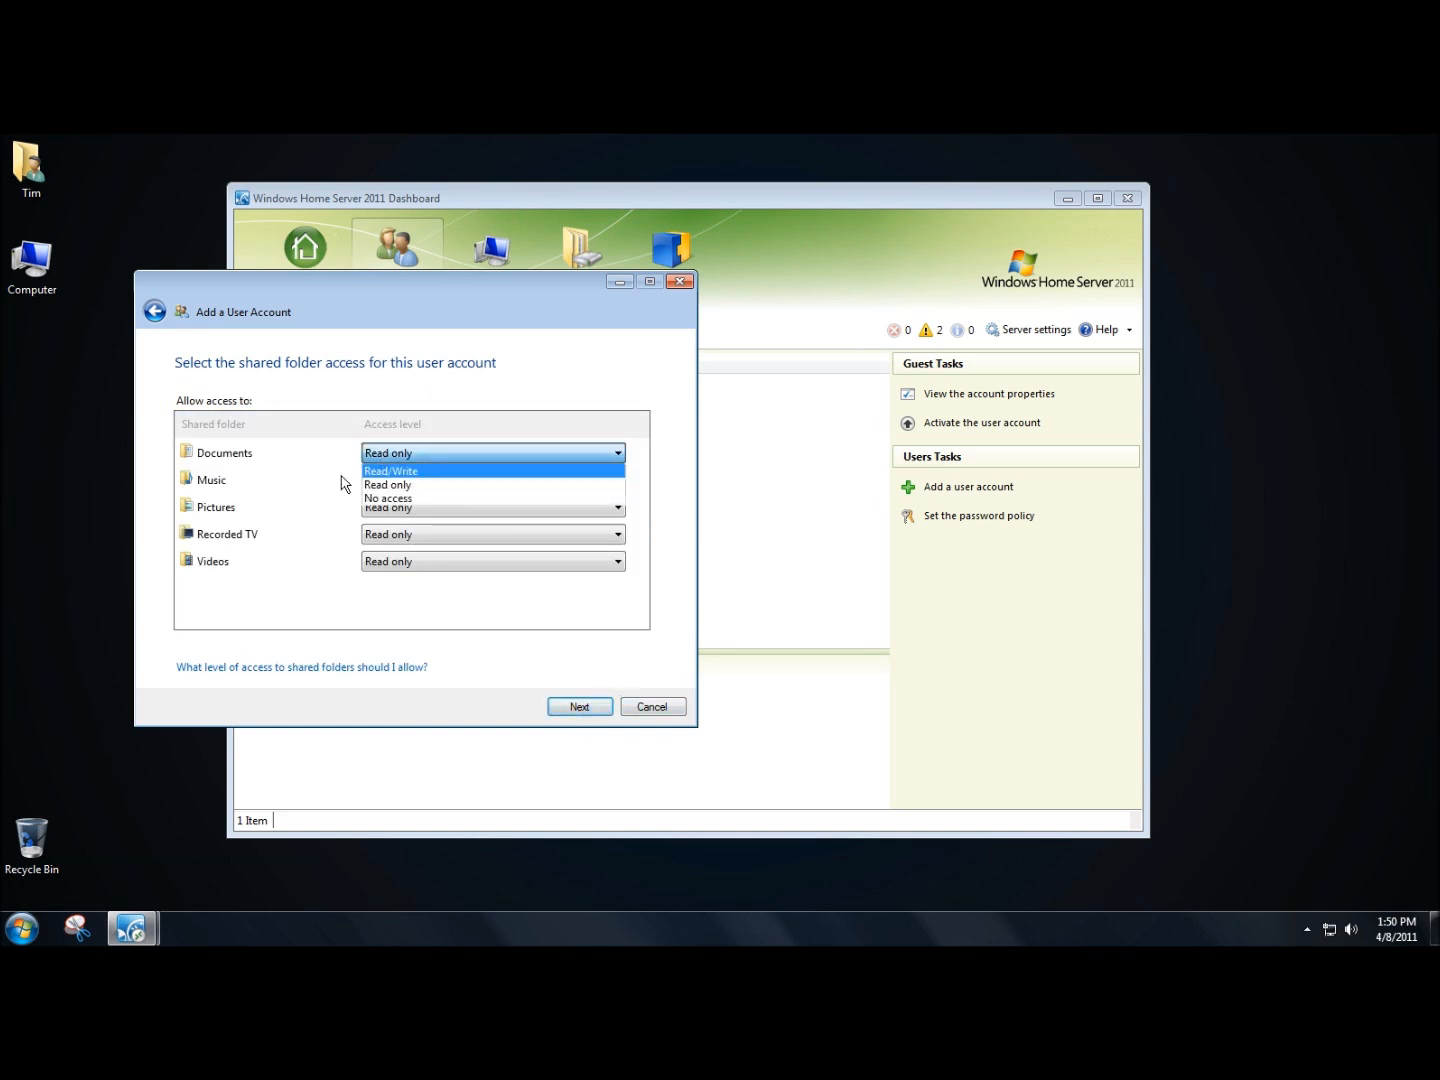
click(422, 473)
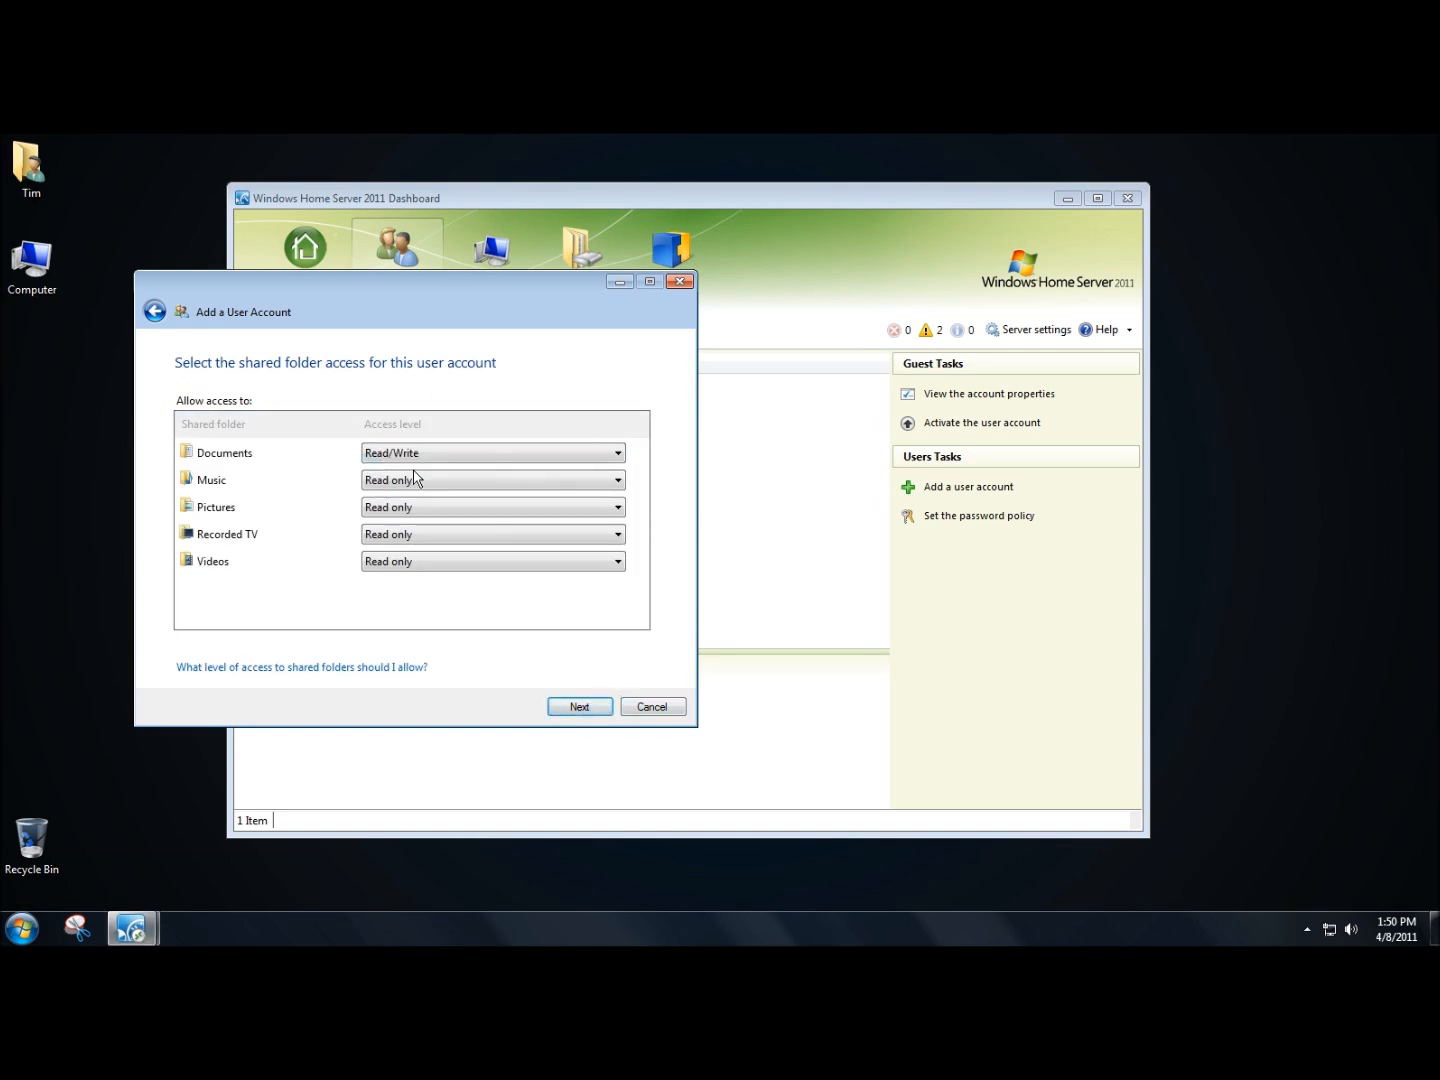
click(425, 499)
click(423, 526)
click(409, 553)
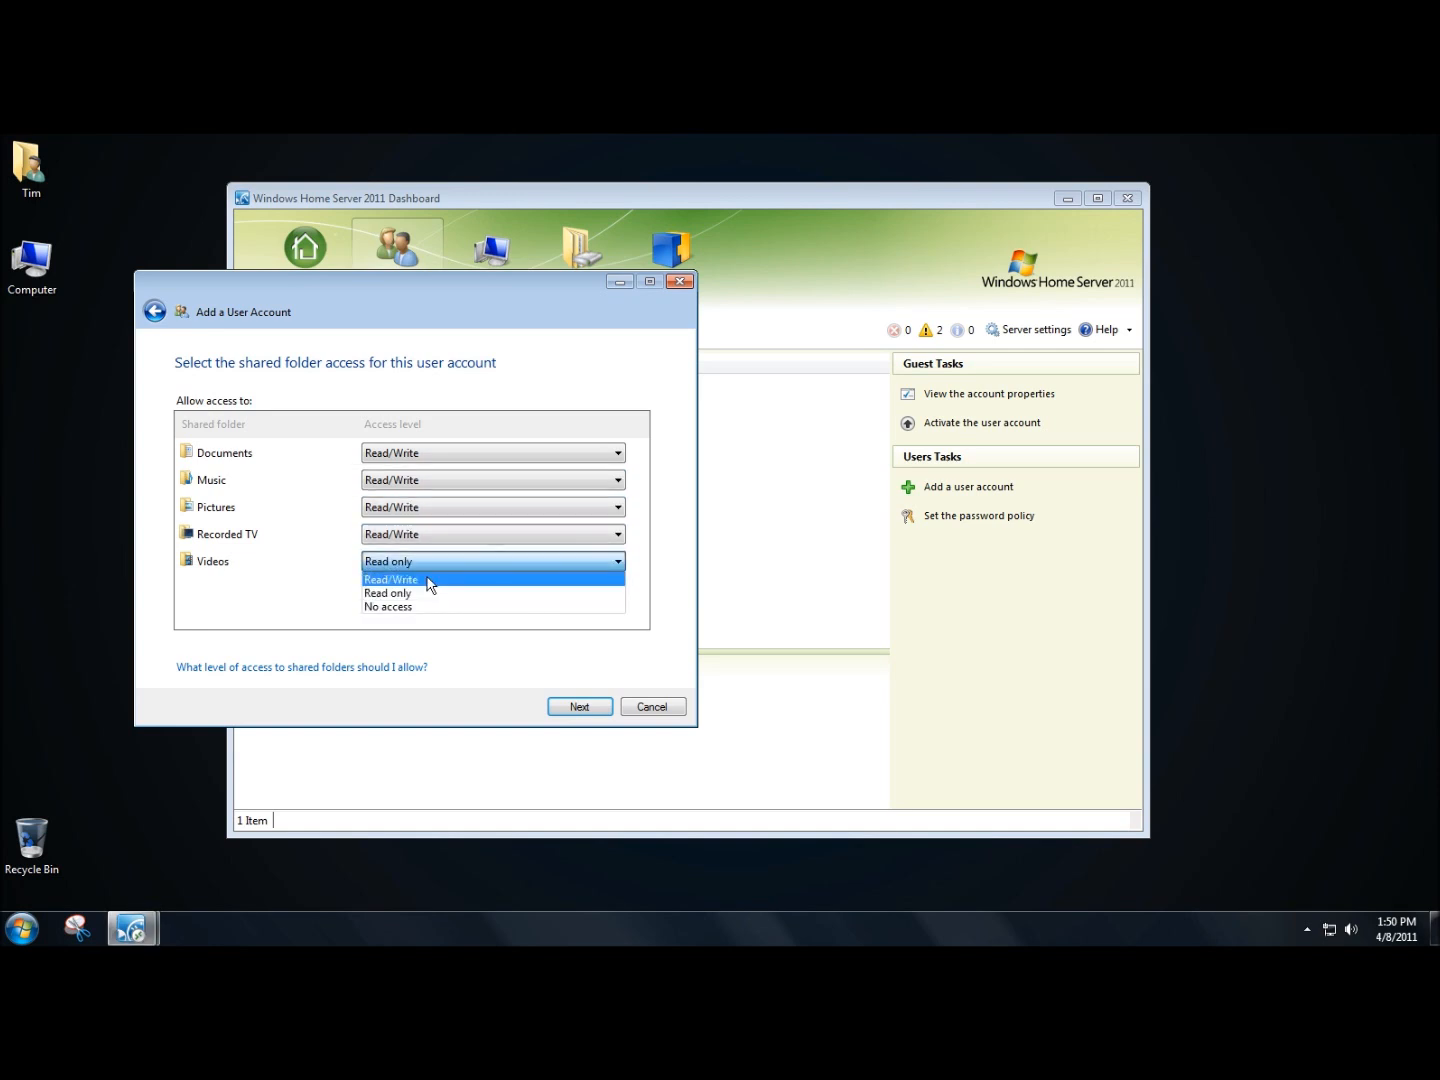
click(421, 580)
Keep Remote Web Access allowed and create the account.
click(565, 708)
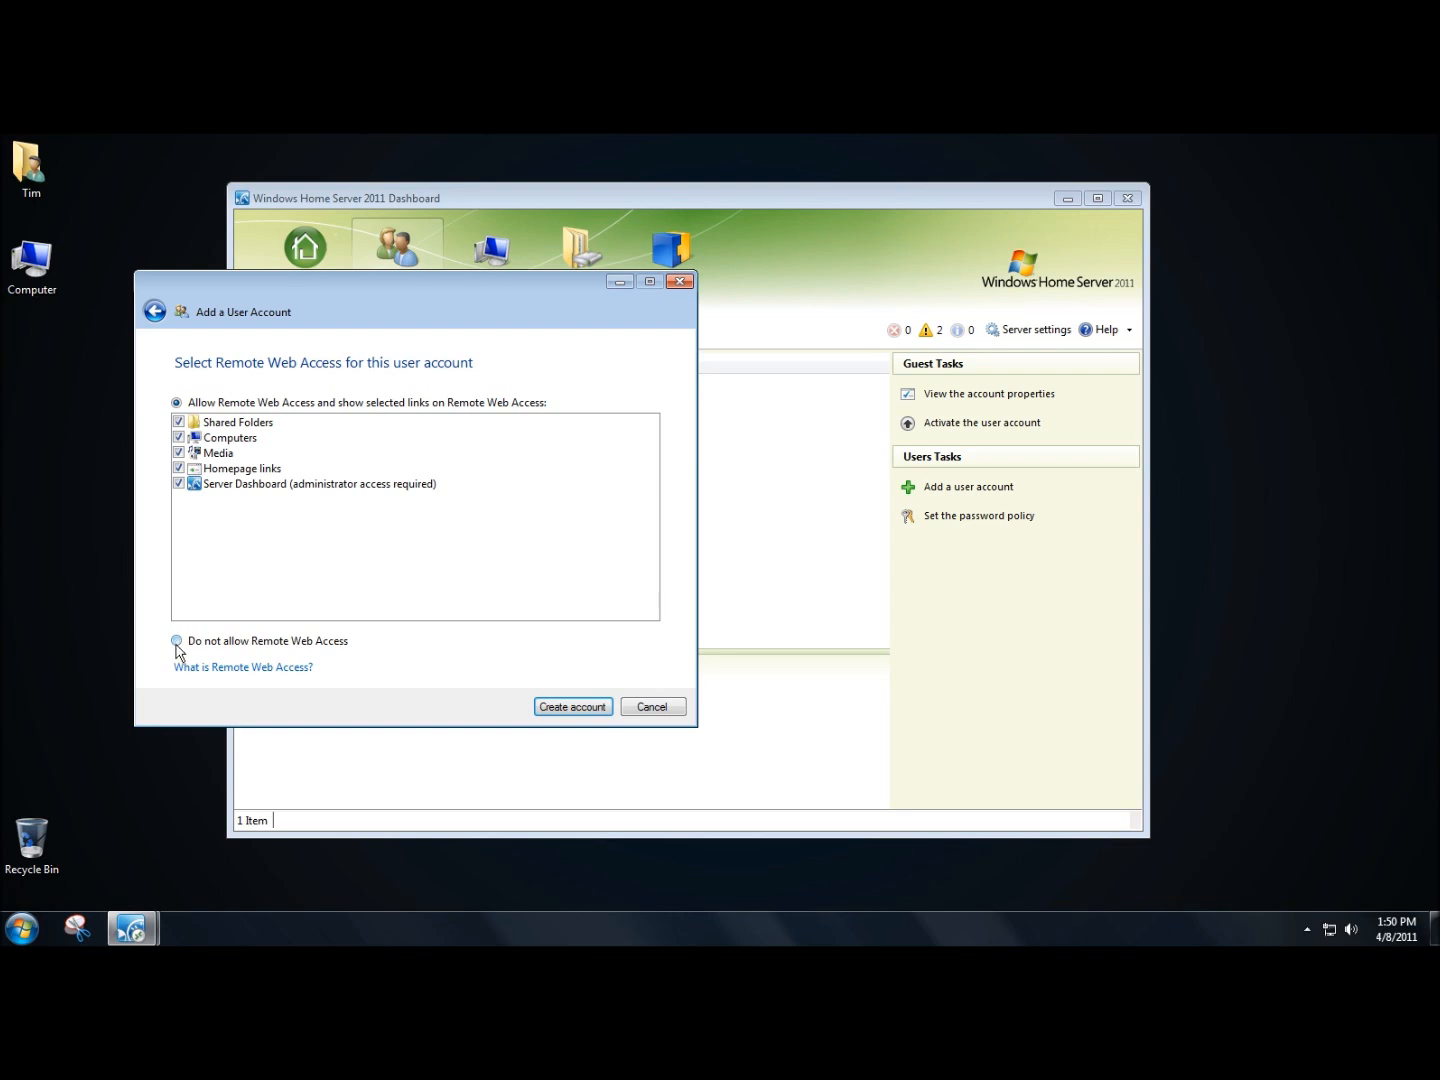
click(579, 708)
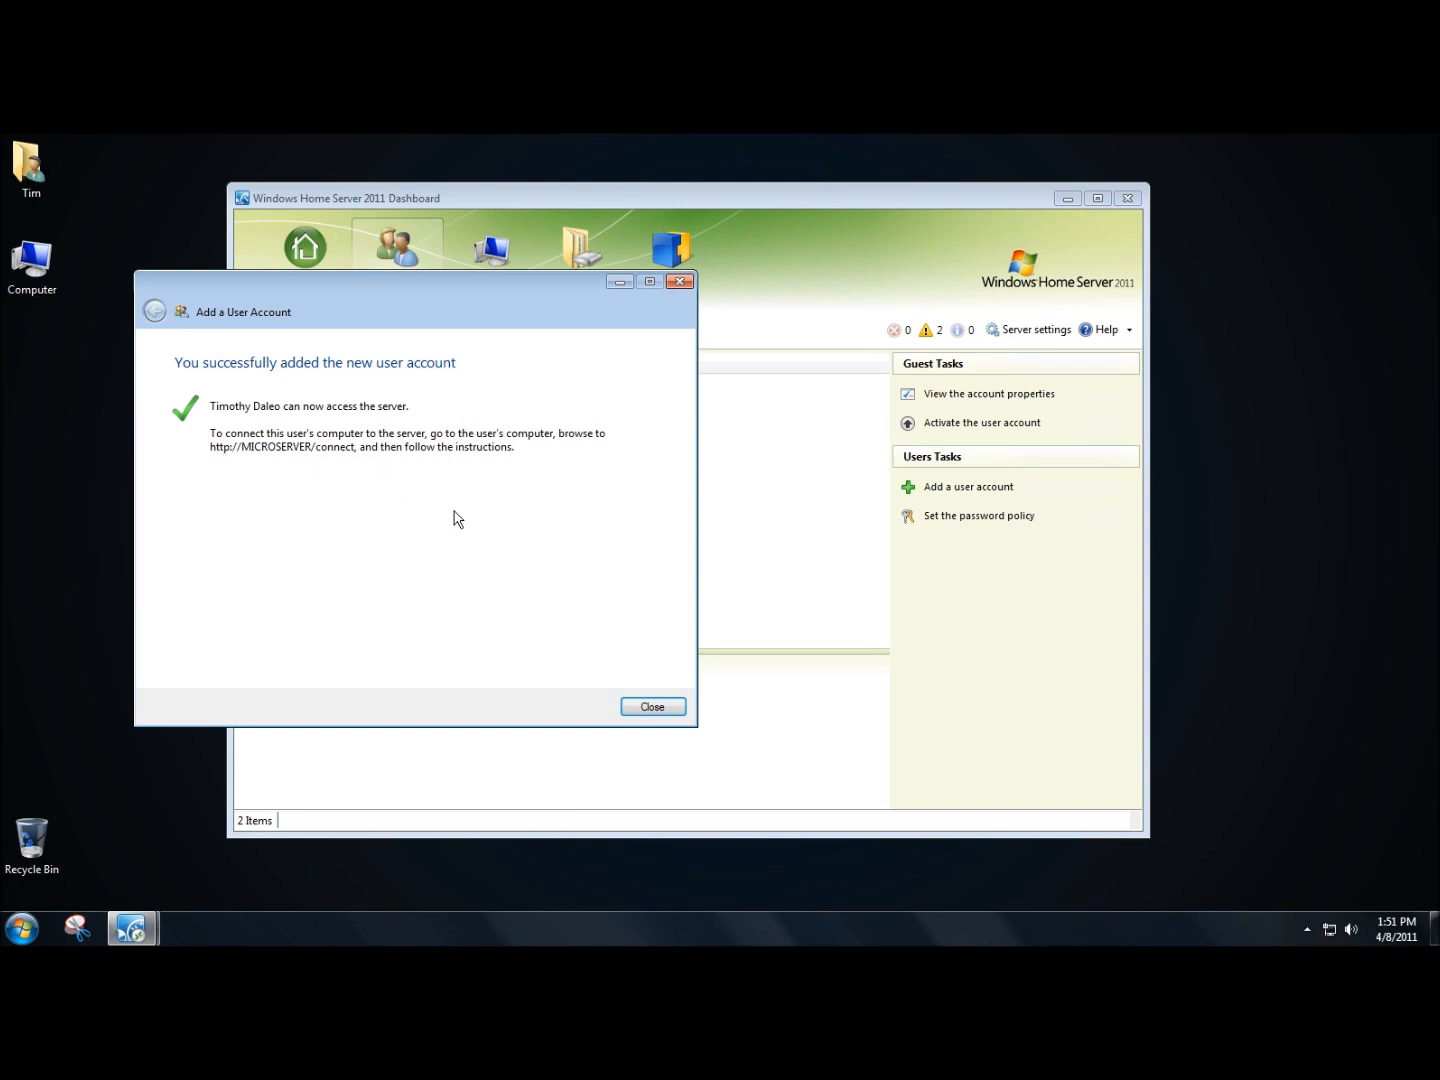
Close the finished account wizard and go to Computers and Backup.
click(653, 707)
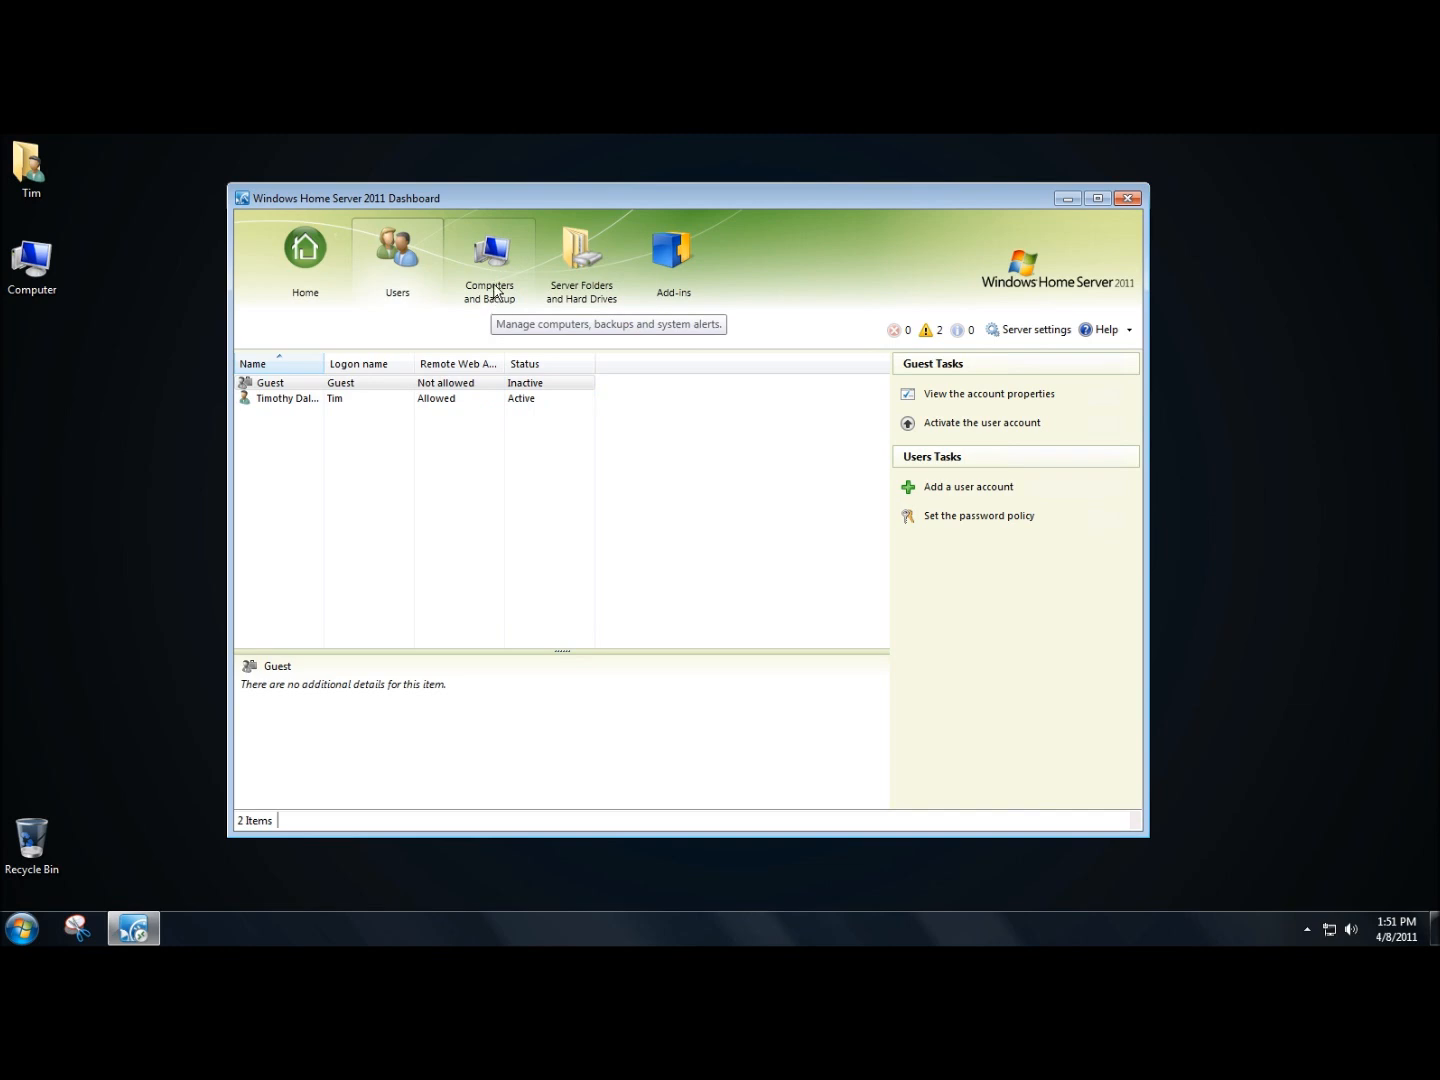
click(495, 291)
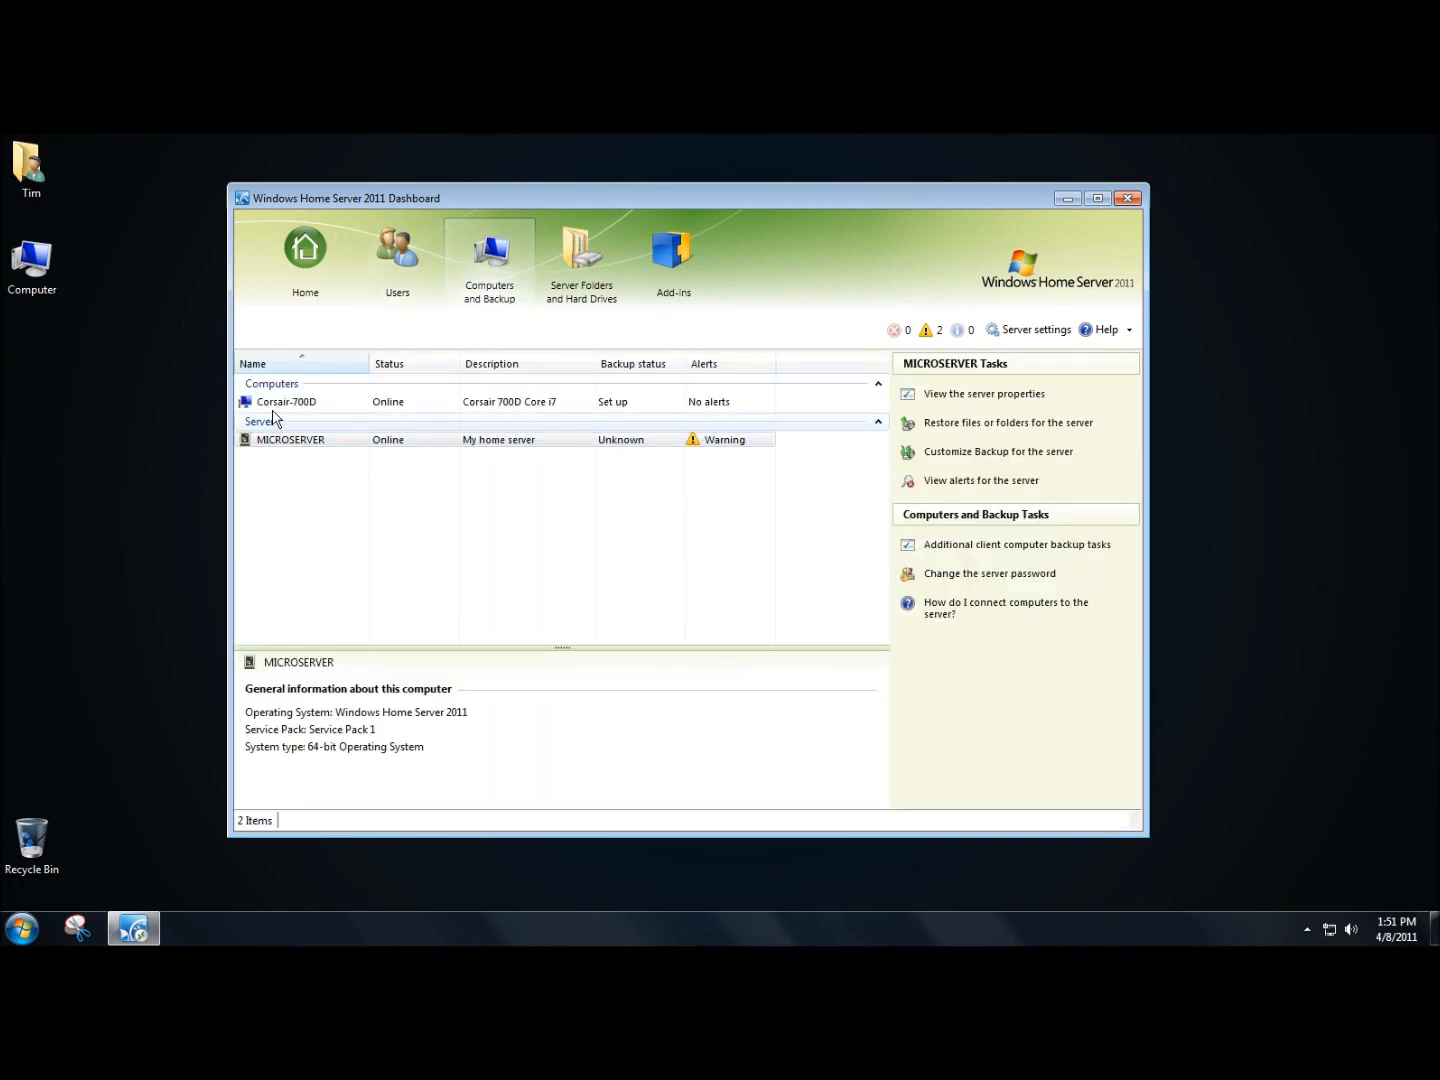
Customize Corsair-700D's backup items, keeping System Reserved, C: and D: included.
click(274, 405)
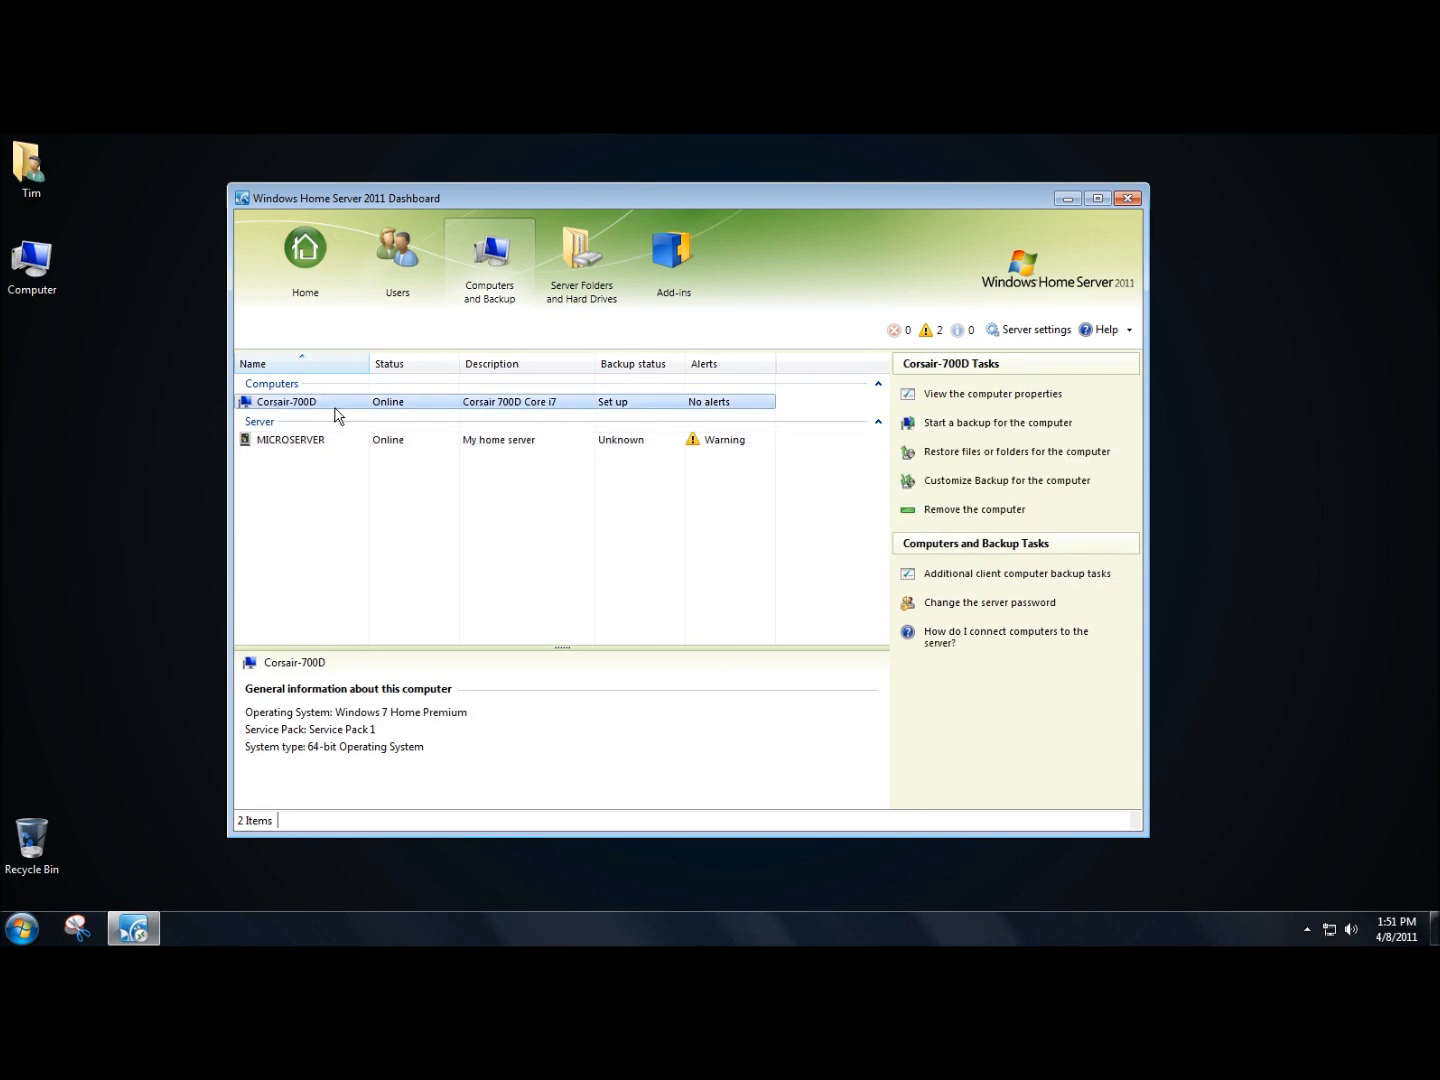
click(982, 484)
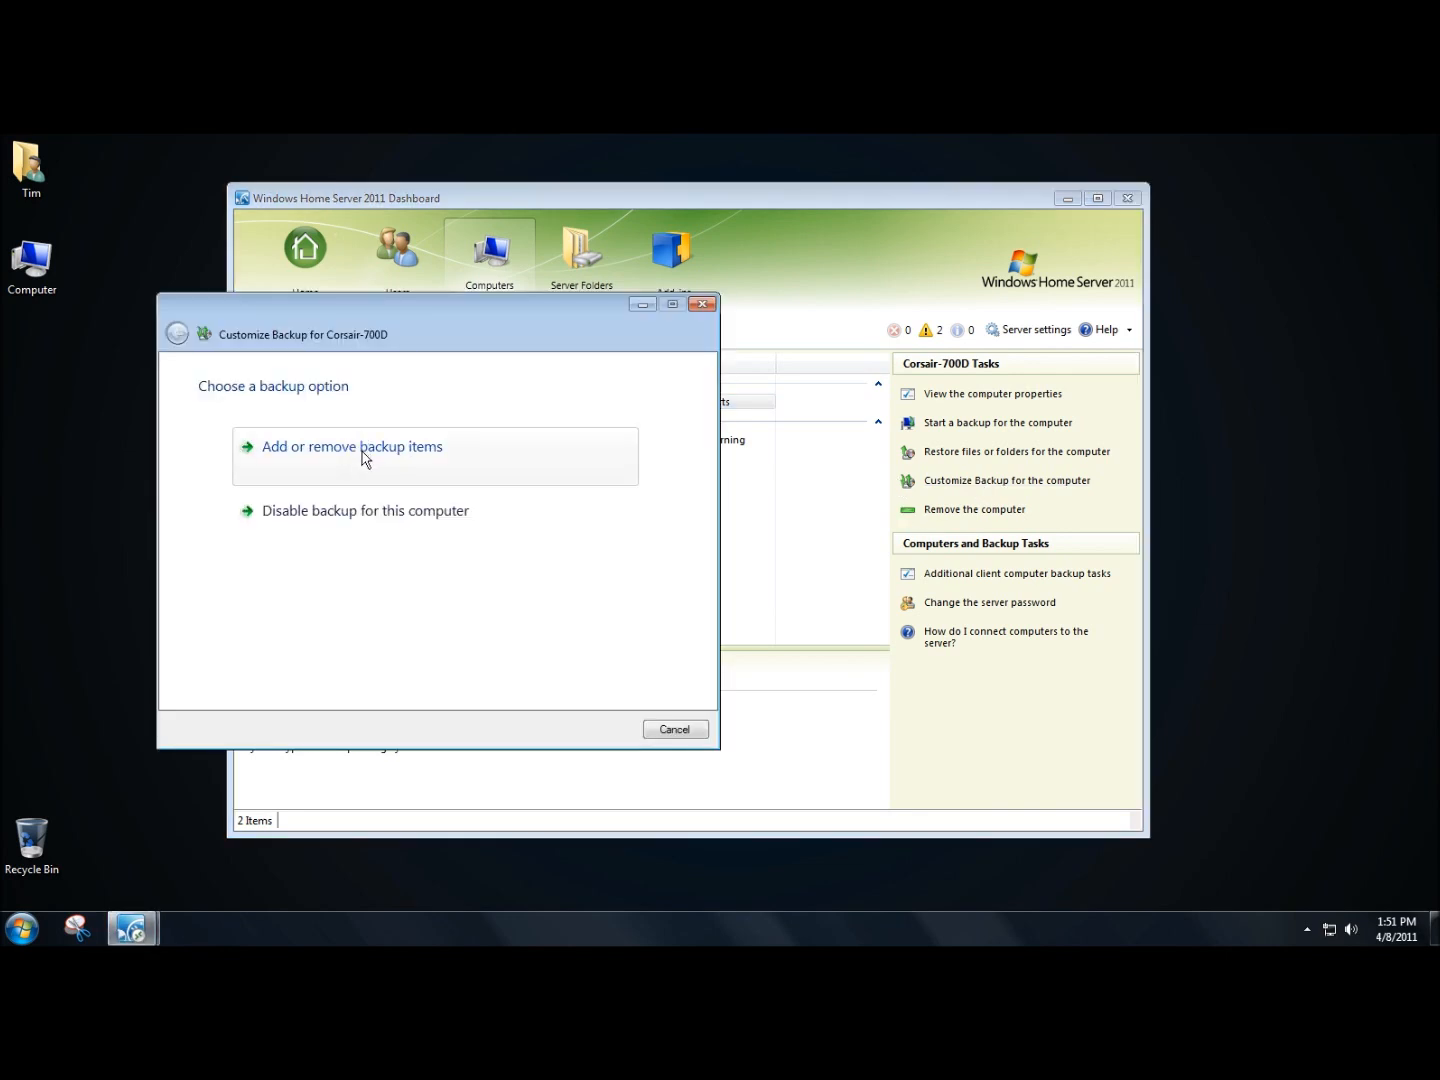
click(305, 463)
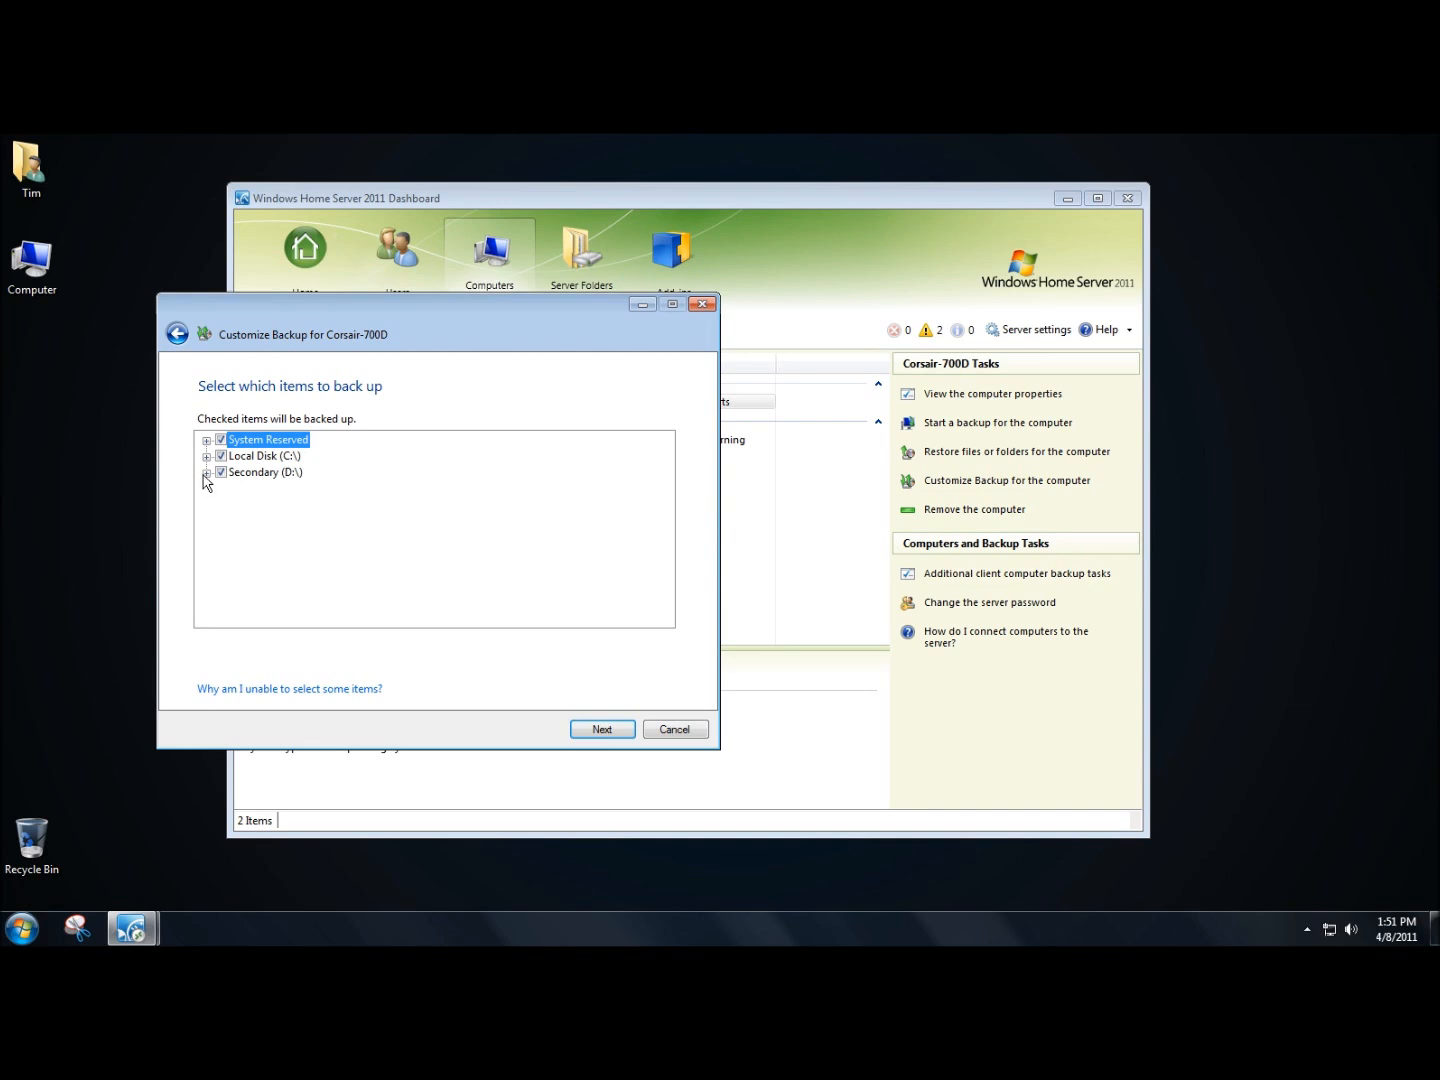
click(254, 459)
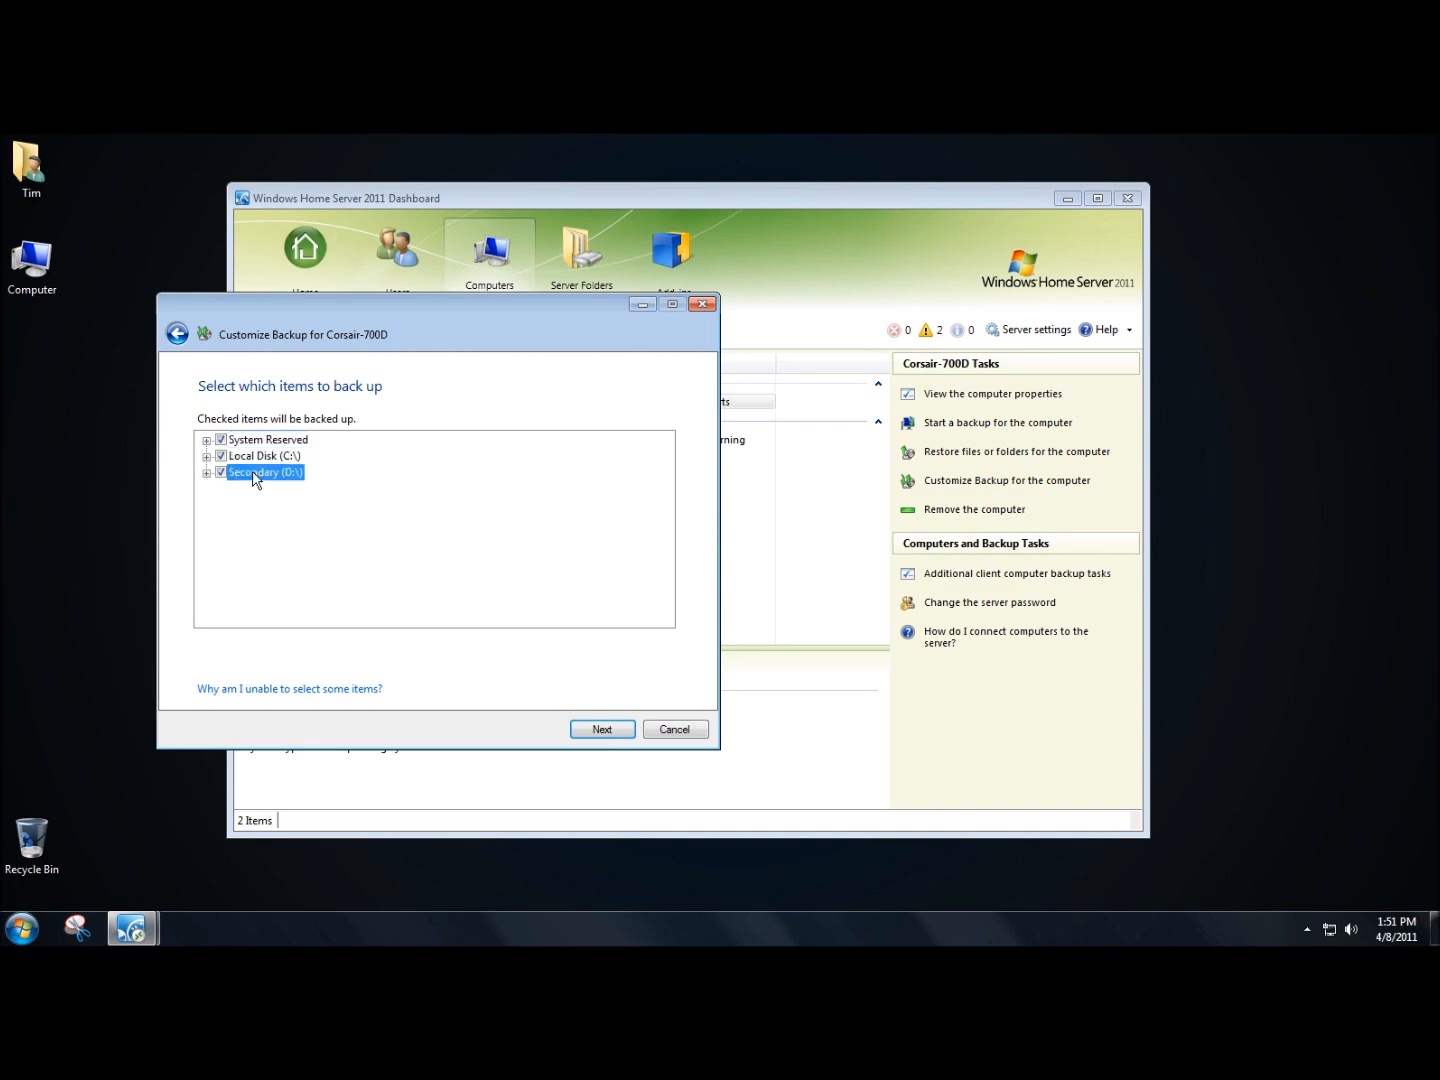
click(206, 440)
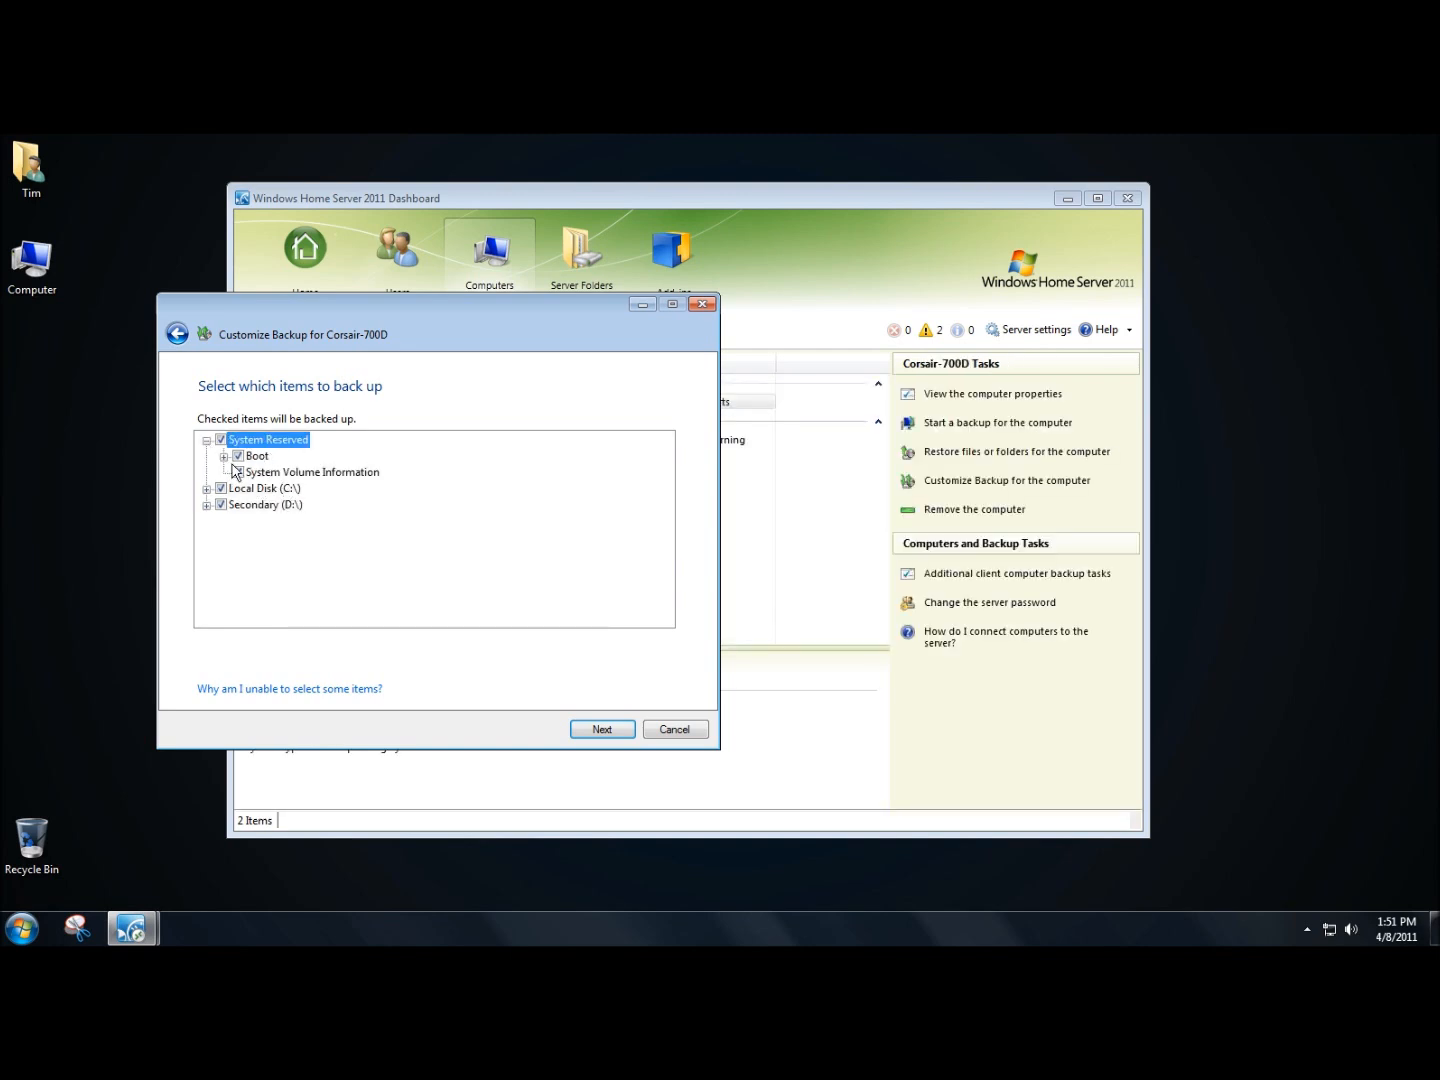
click(206, 440)
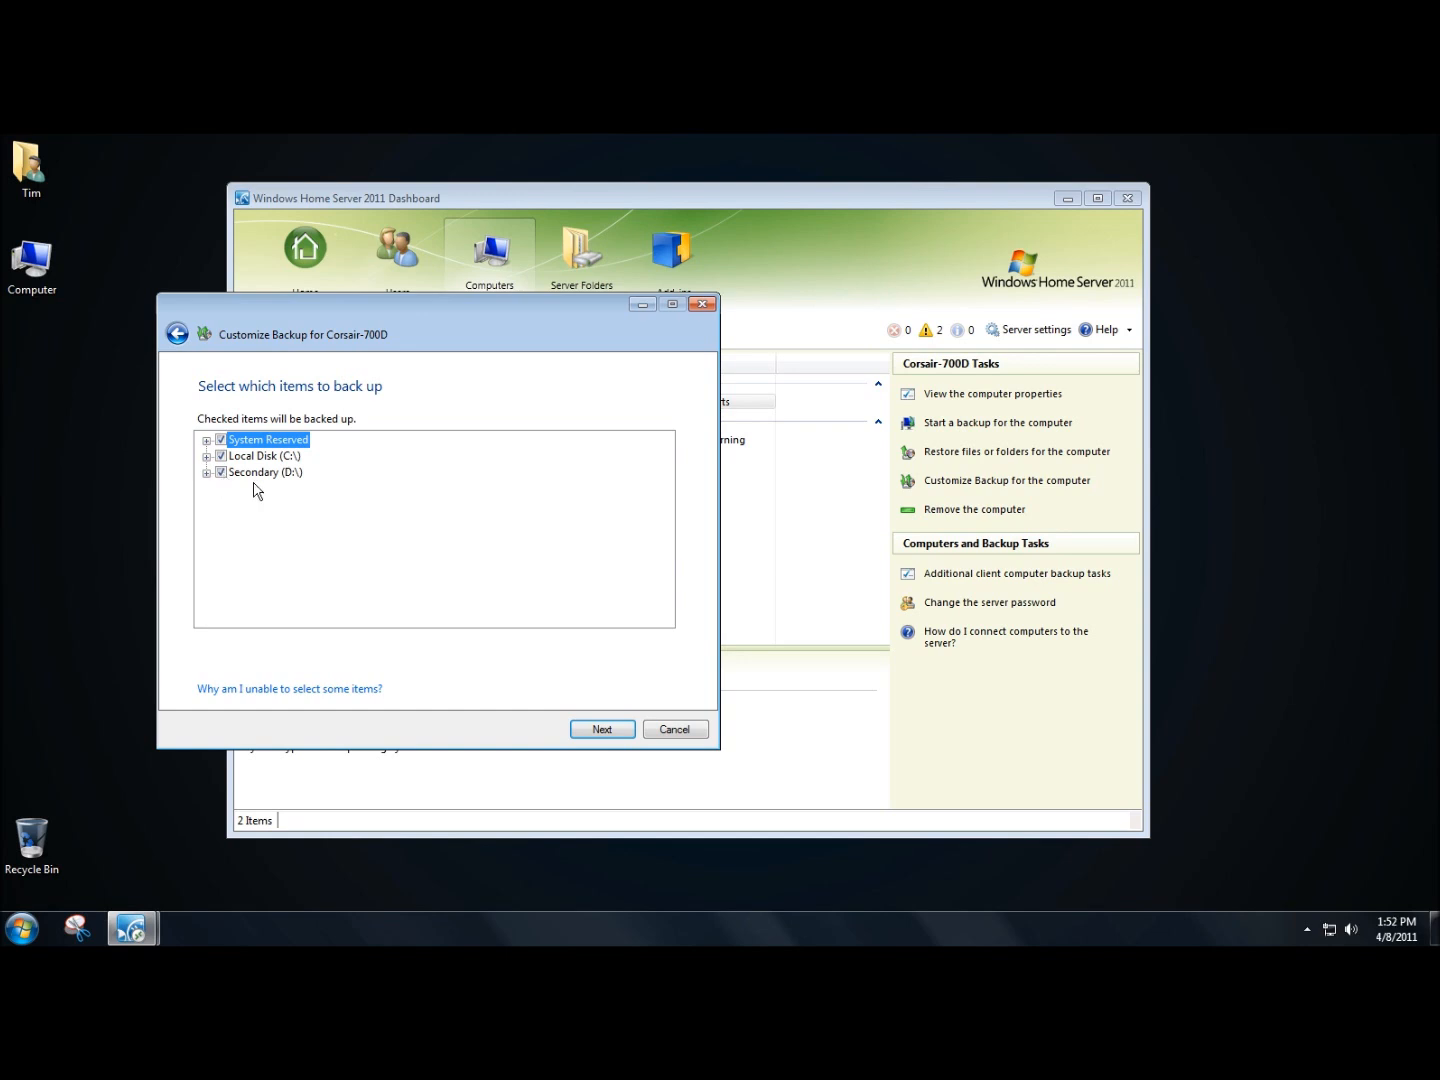
click(220, 473)
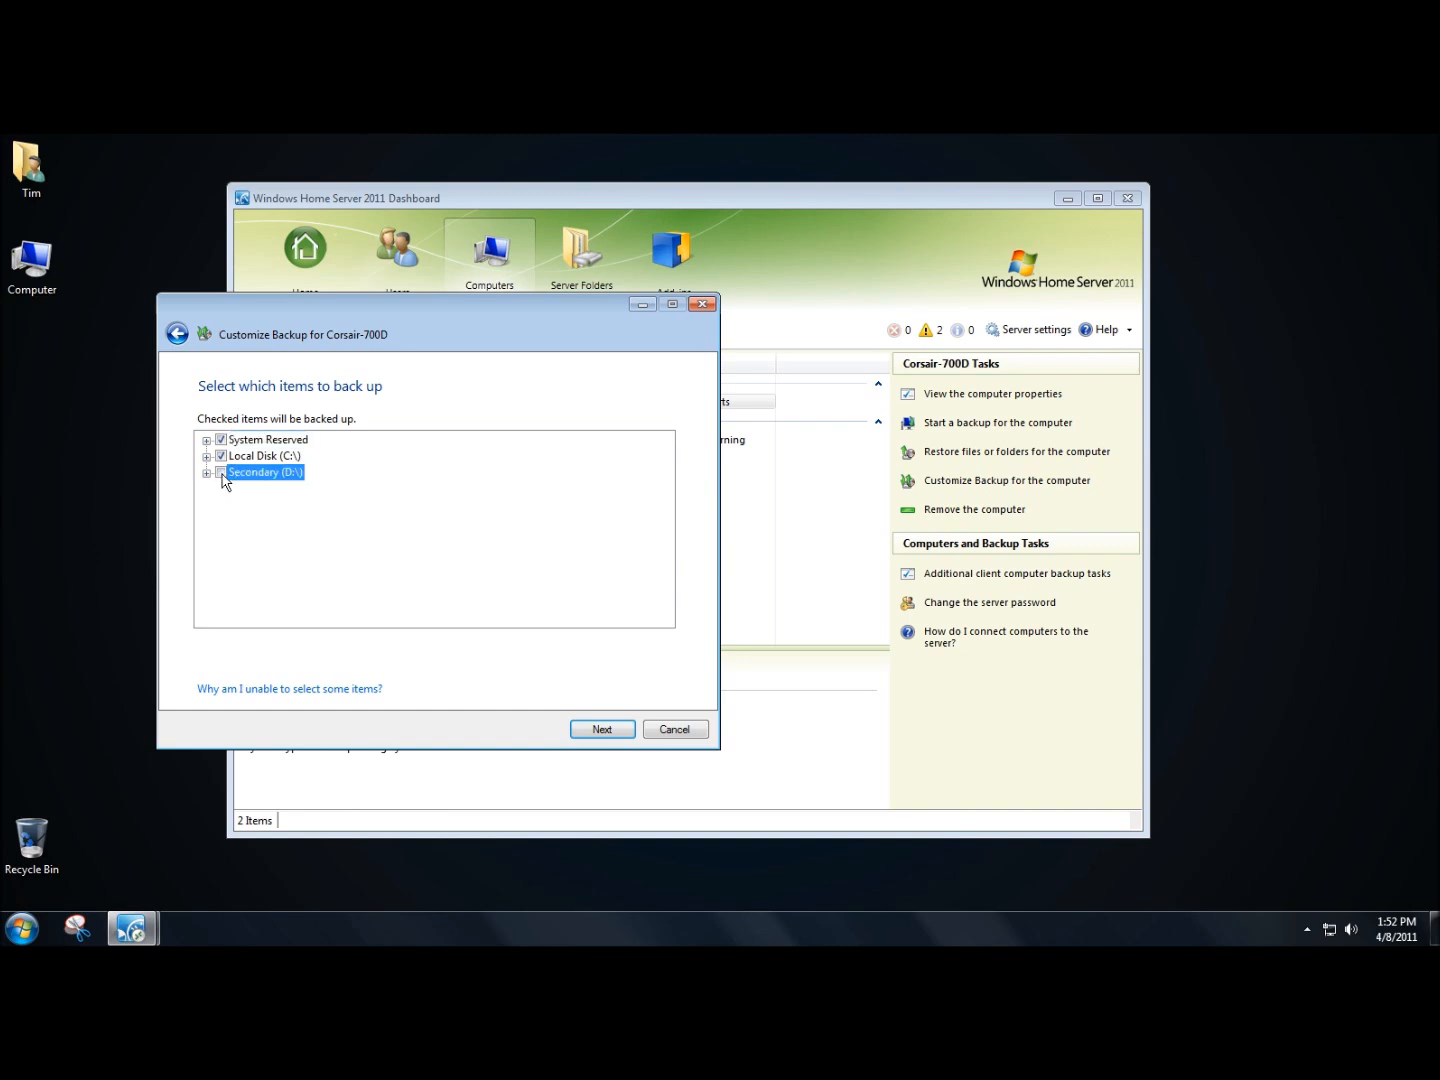
click(220, 472)
Confirm the selected drives, save the backup changes and close the wizard.
click(603, 731)
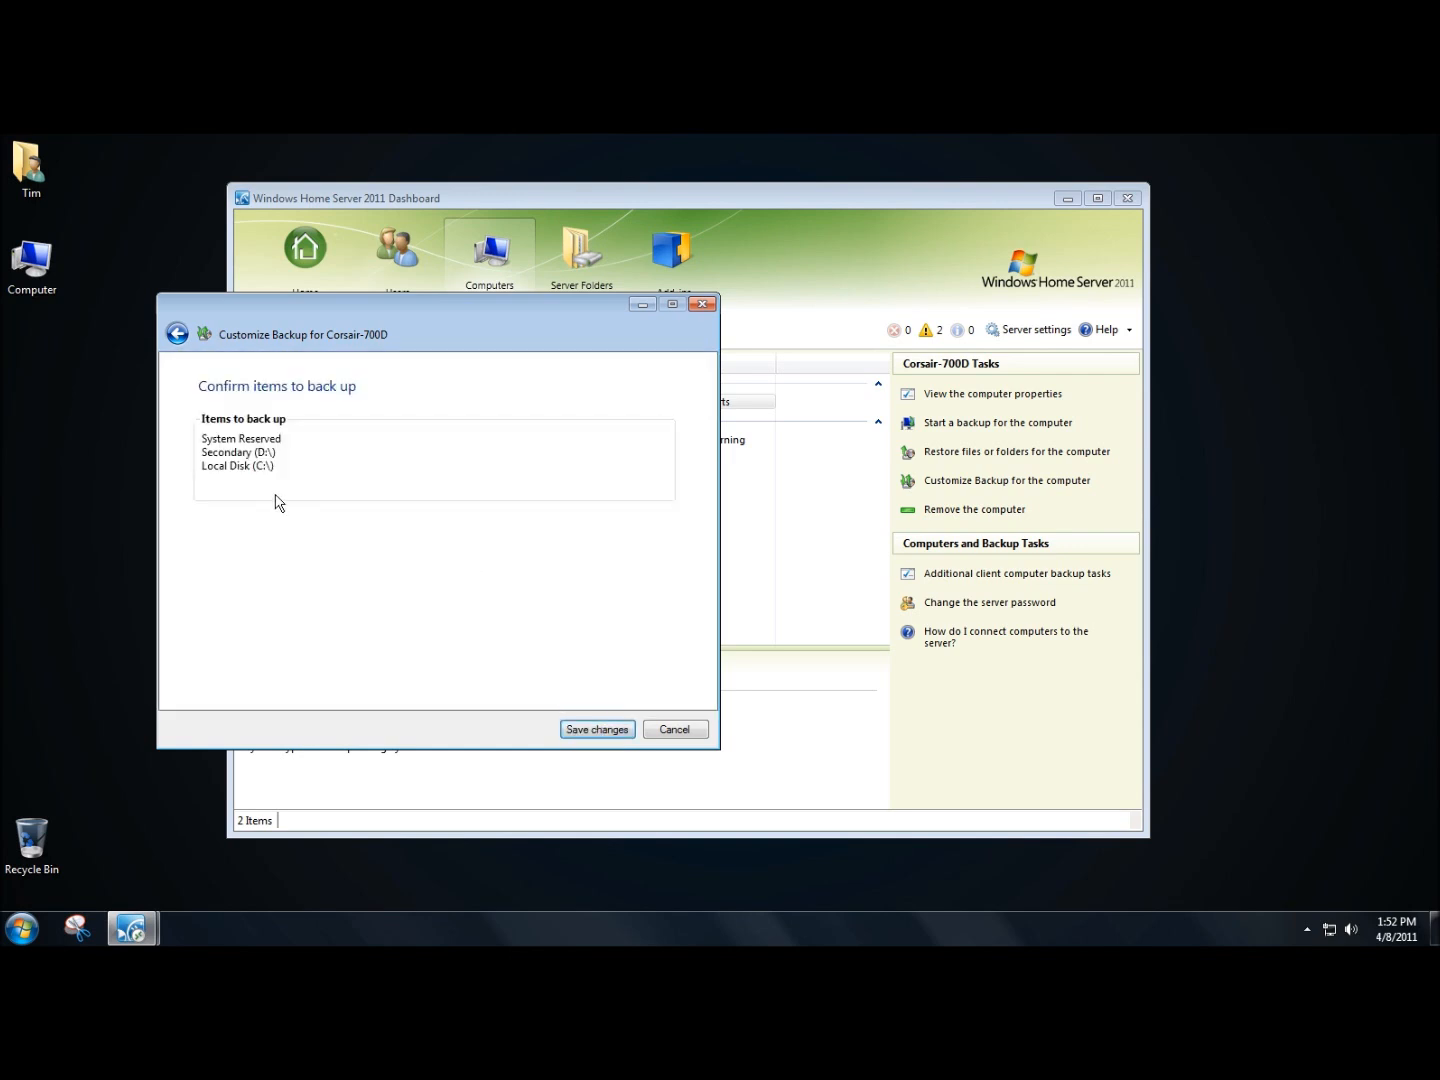
drag(274, 463, 202, 433)
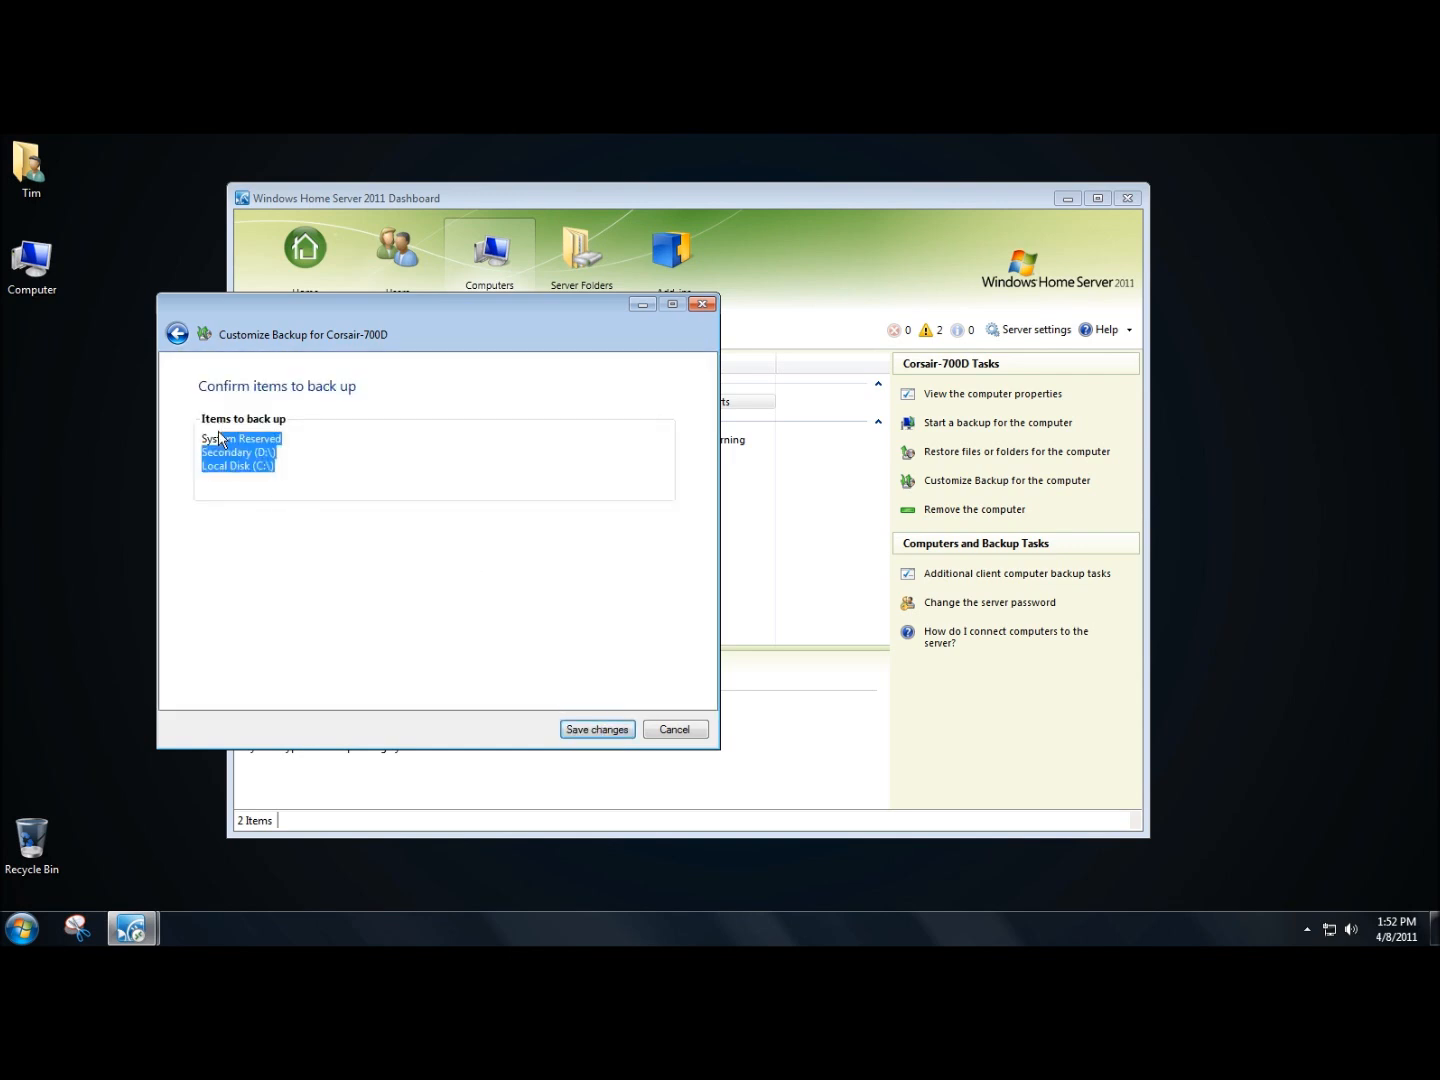
click(597, 729)
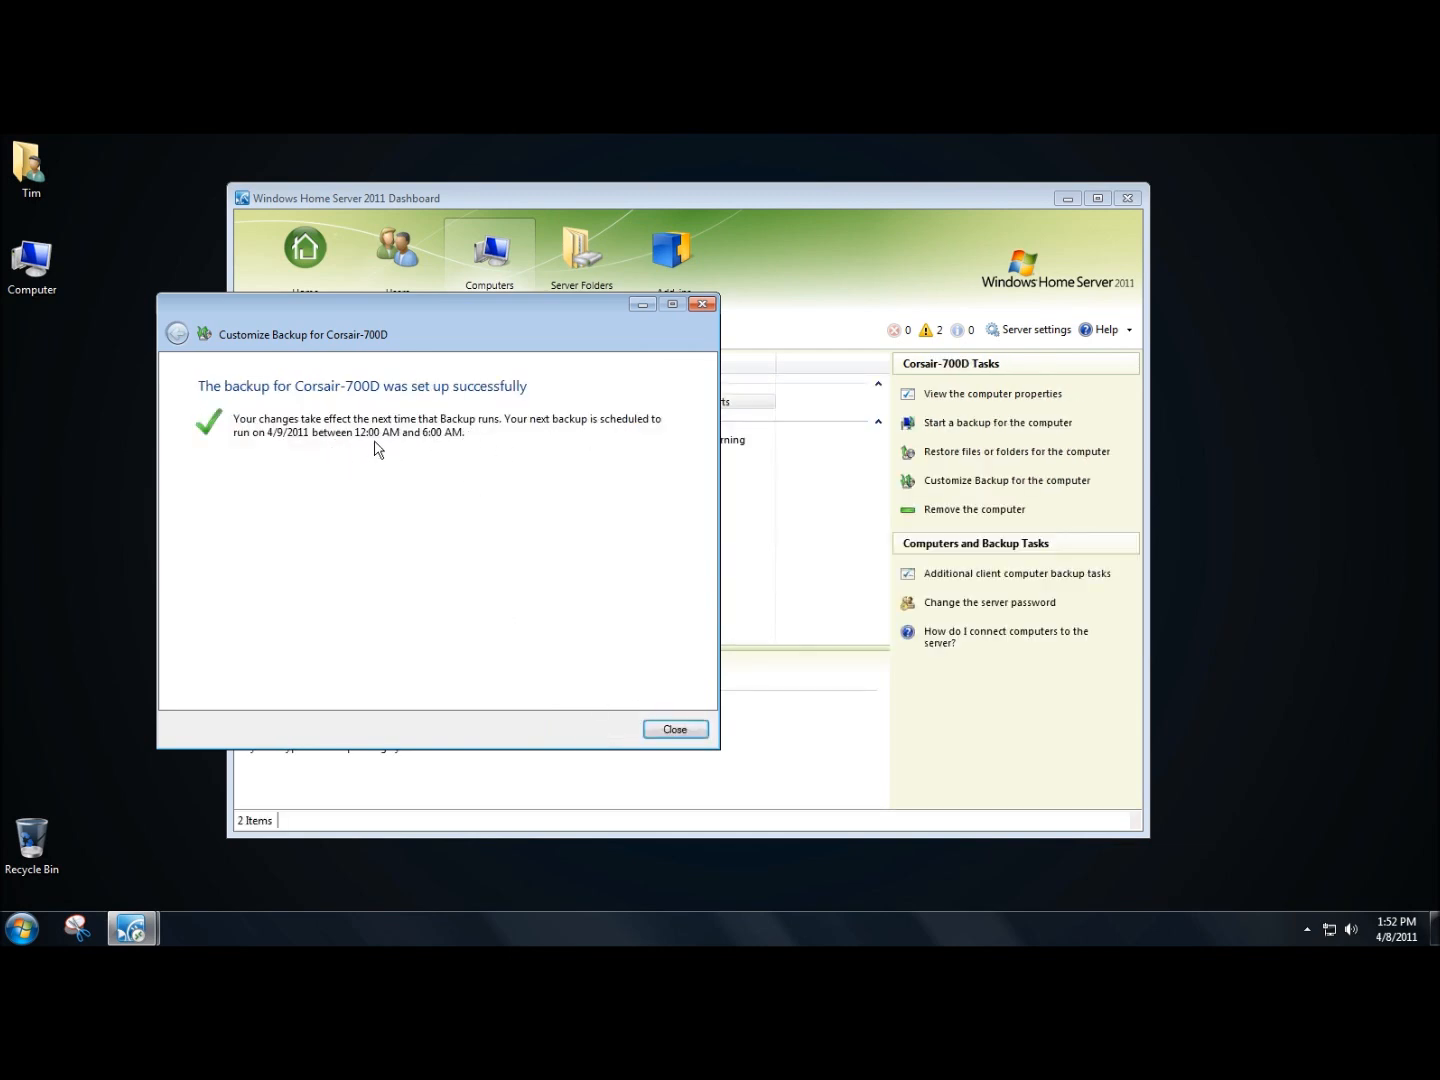
click(671, 730)
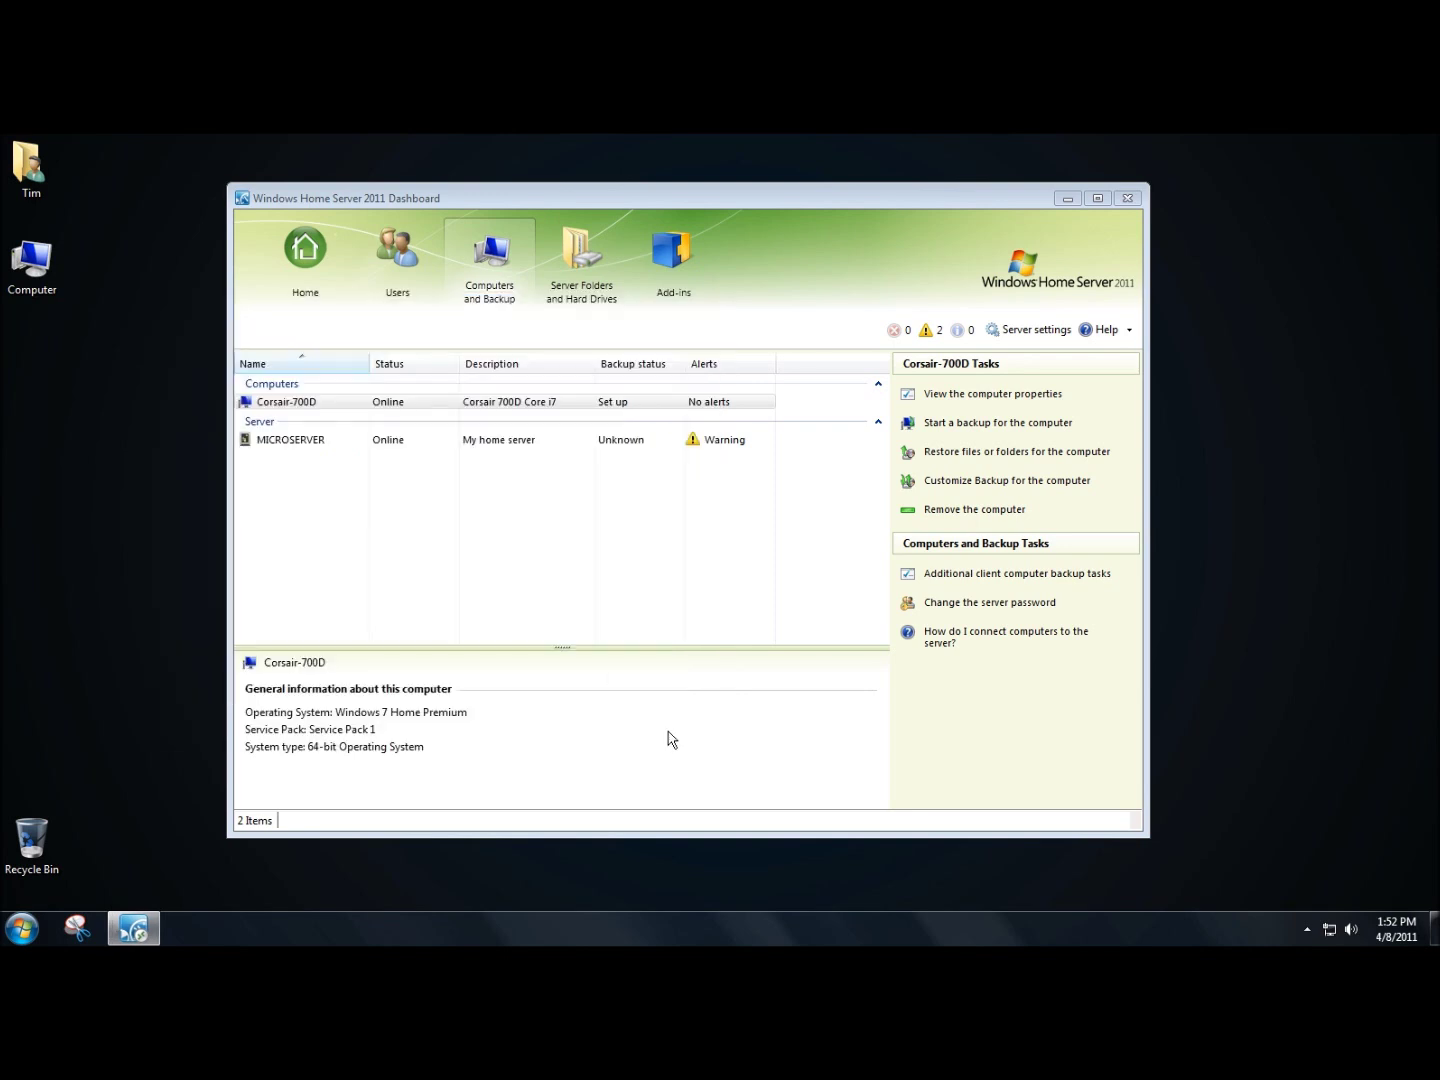
Close the Dashboard and launch Windows Home Server 2011 Launchpad from Start > All Programs.
click(1126, 199)
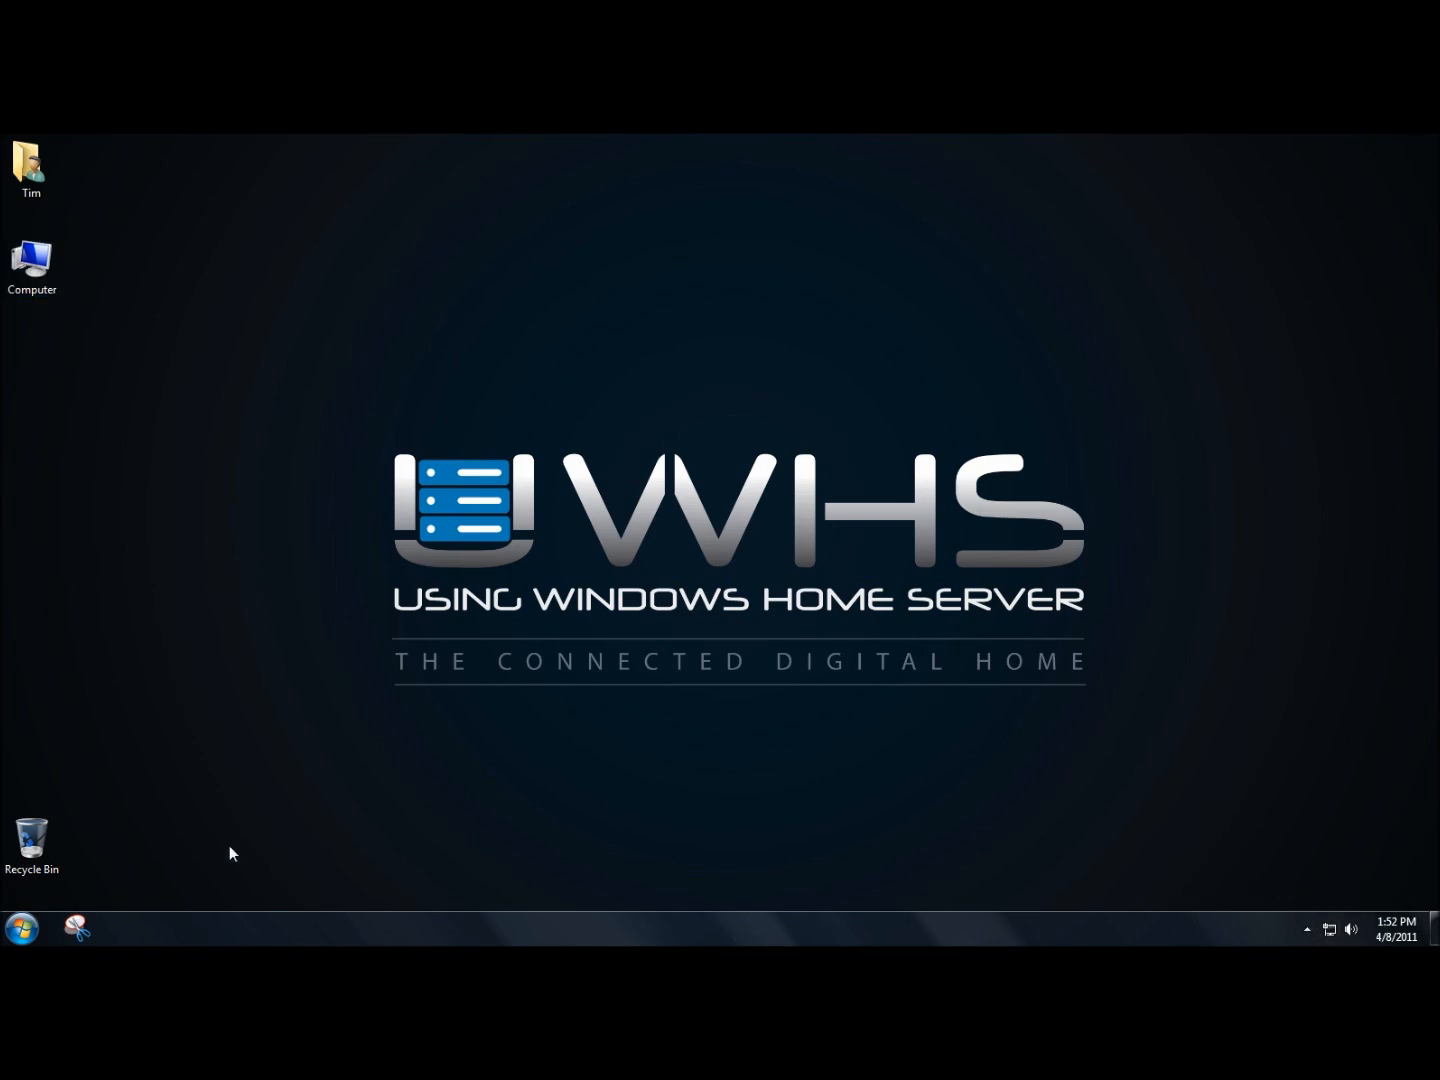
click(23, 928)
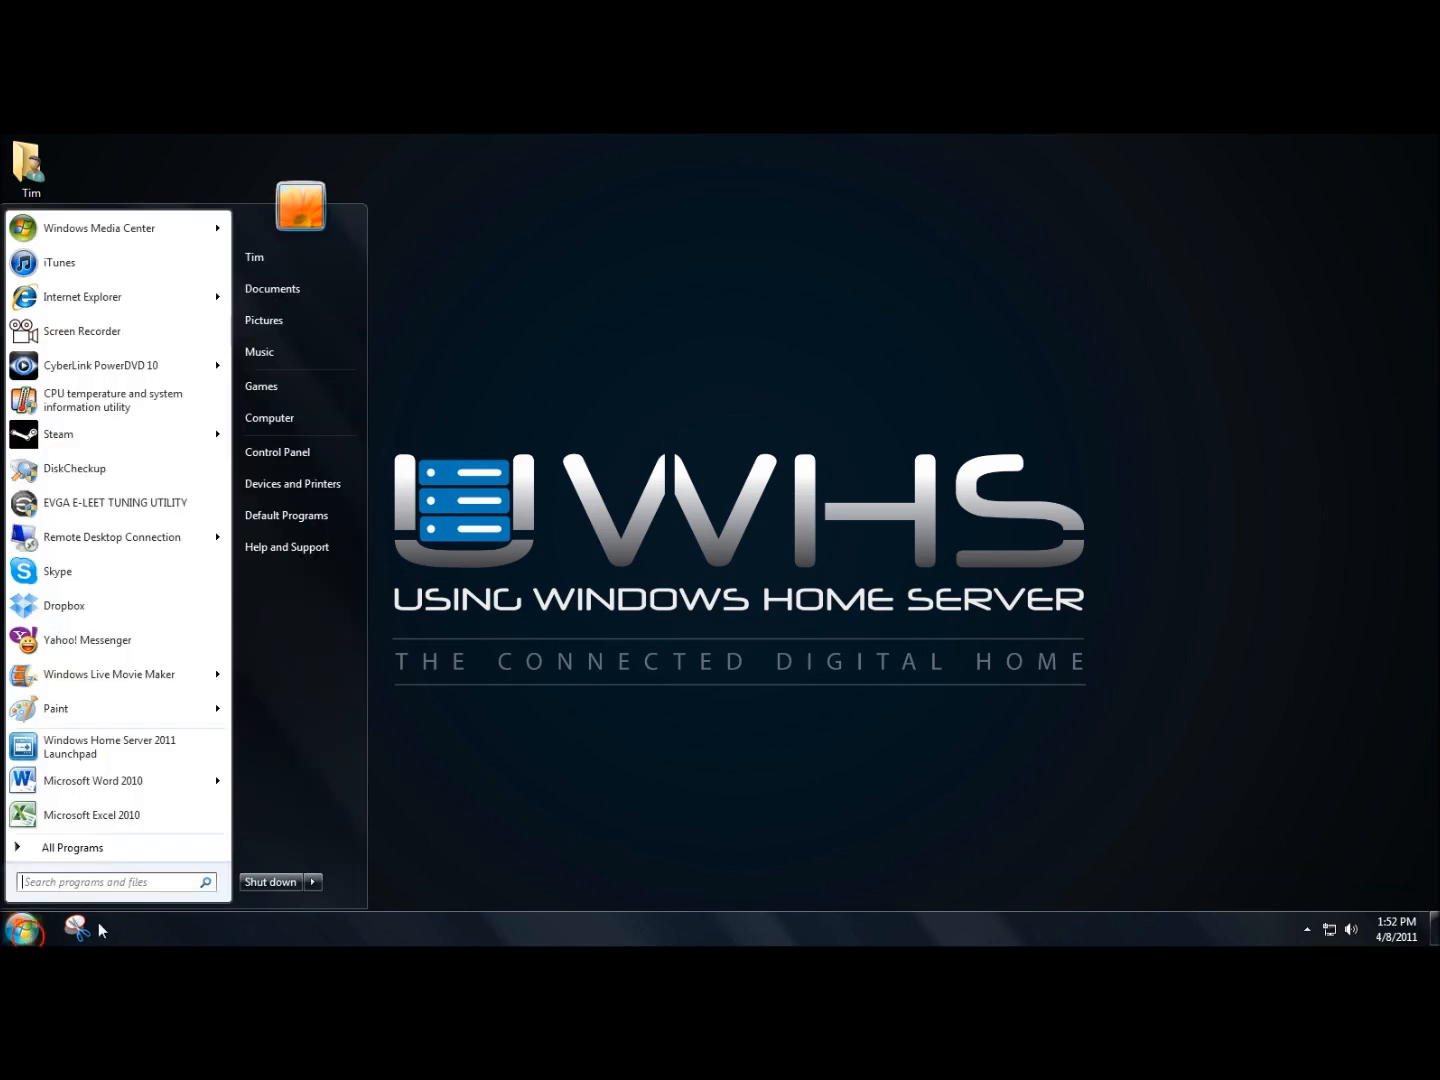
click(72, 855)
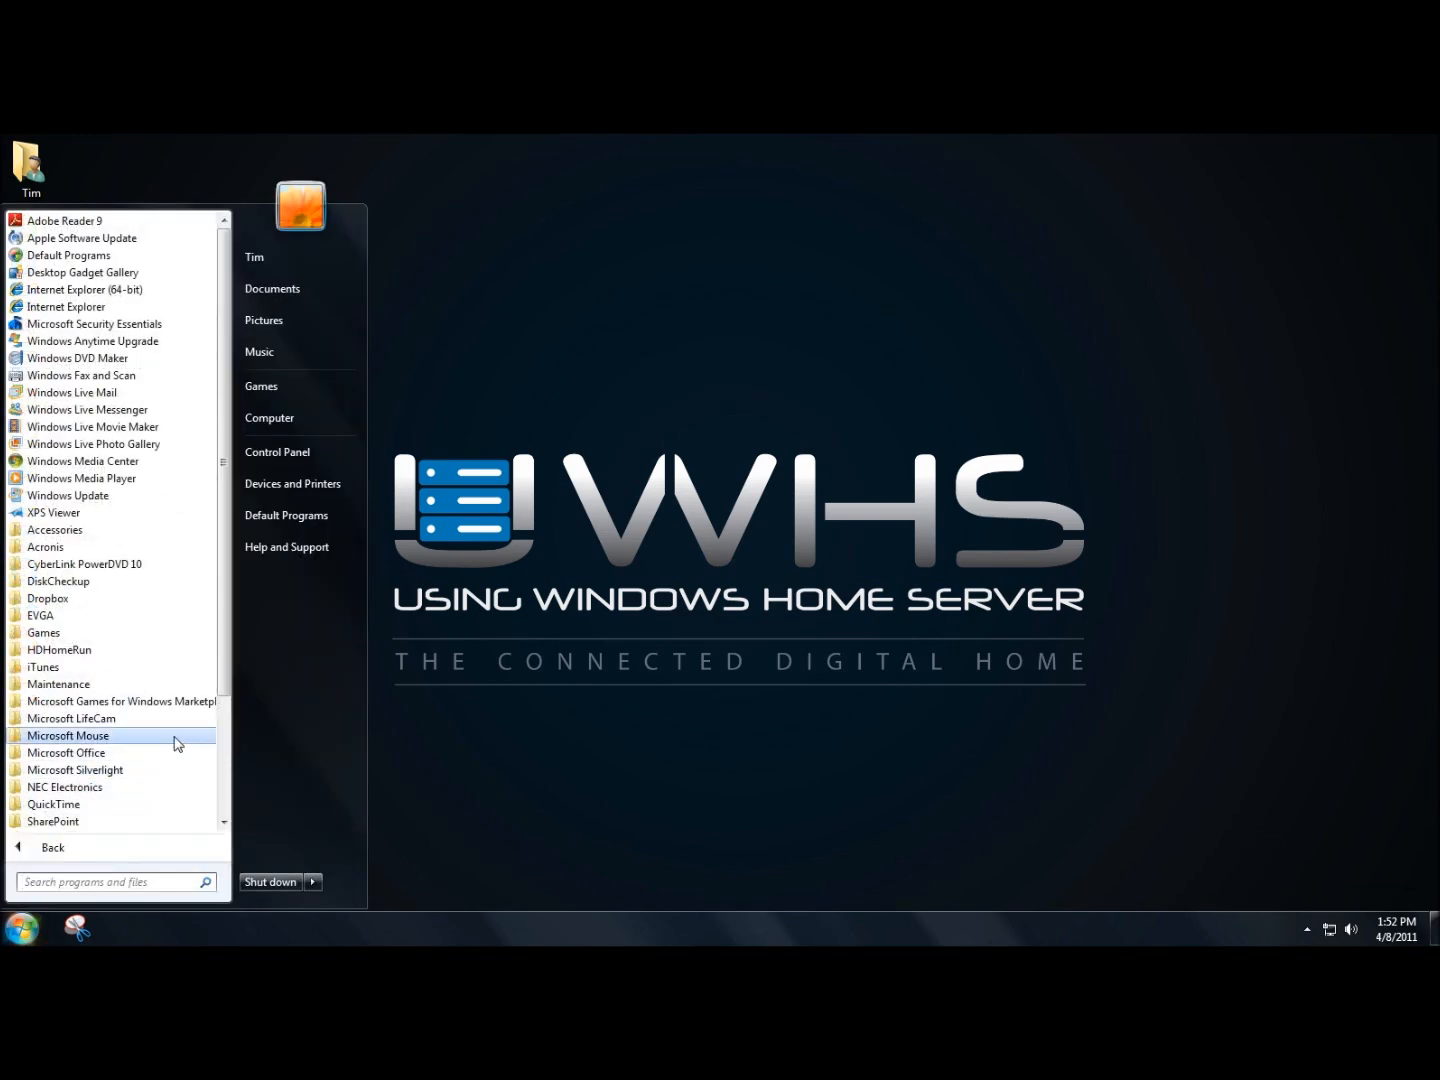
scroll(119, 757, down, 2)
click(103, 826)
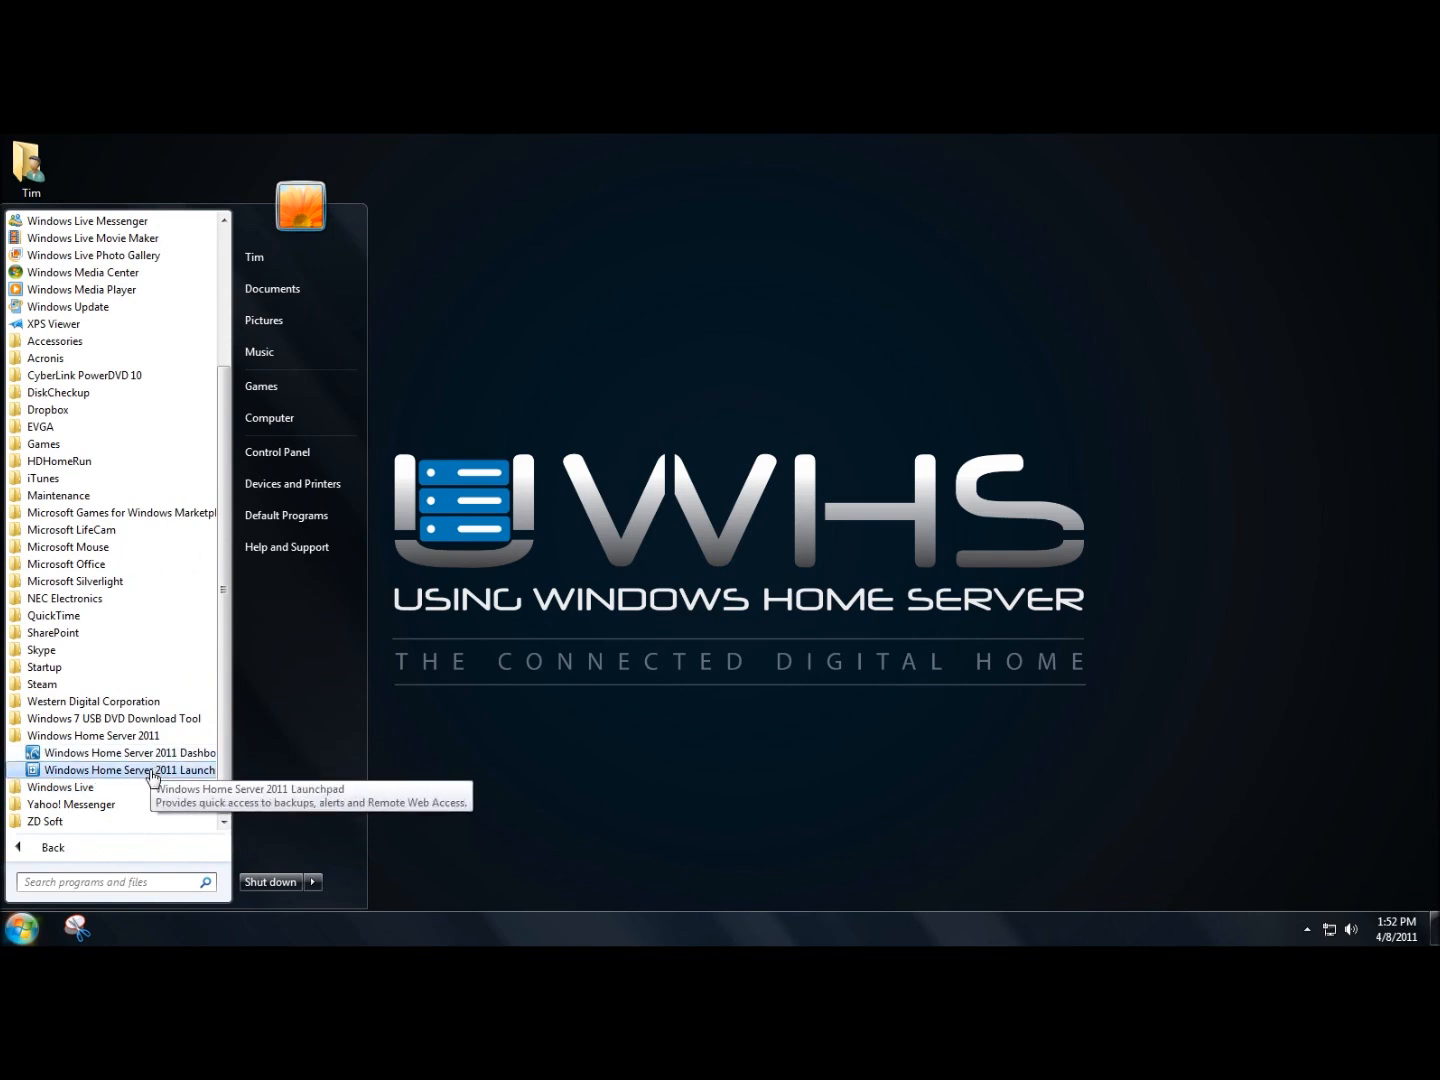
click(151, 771)
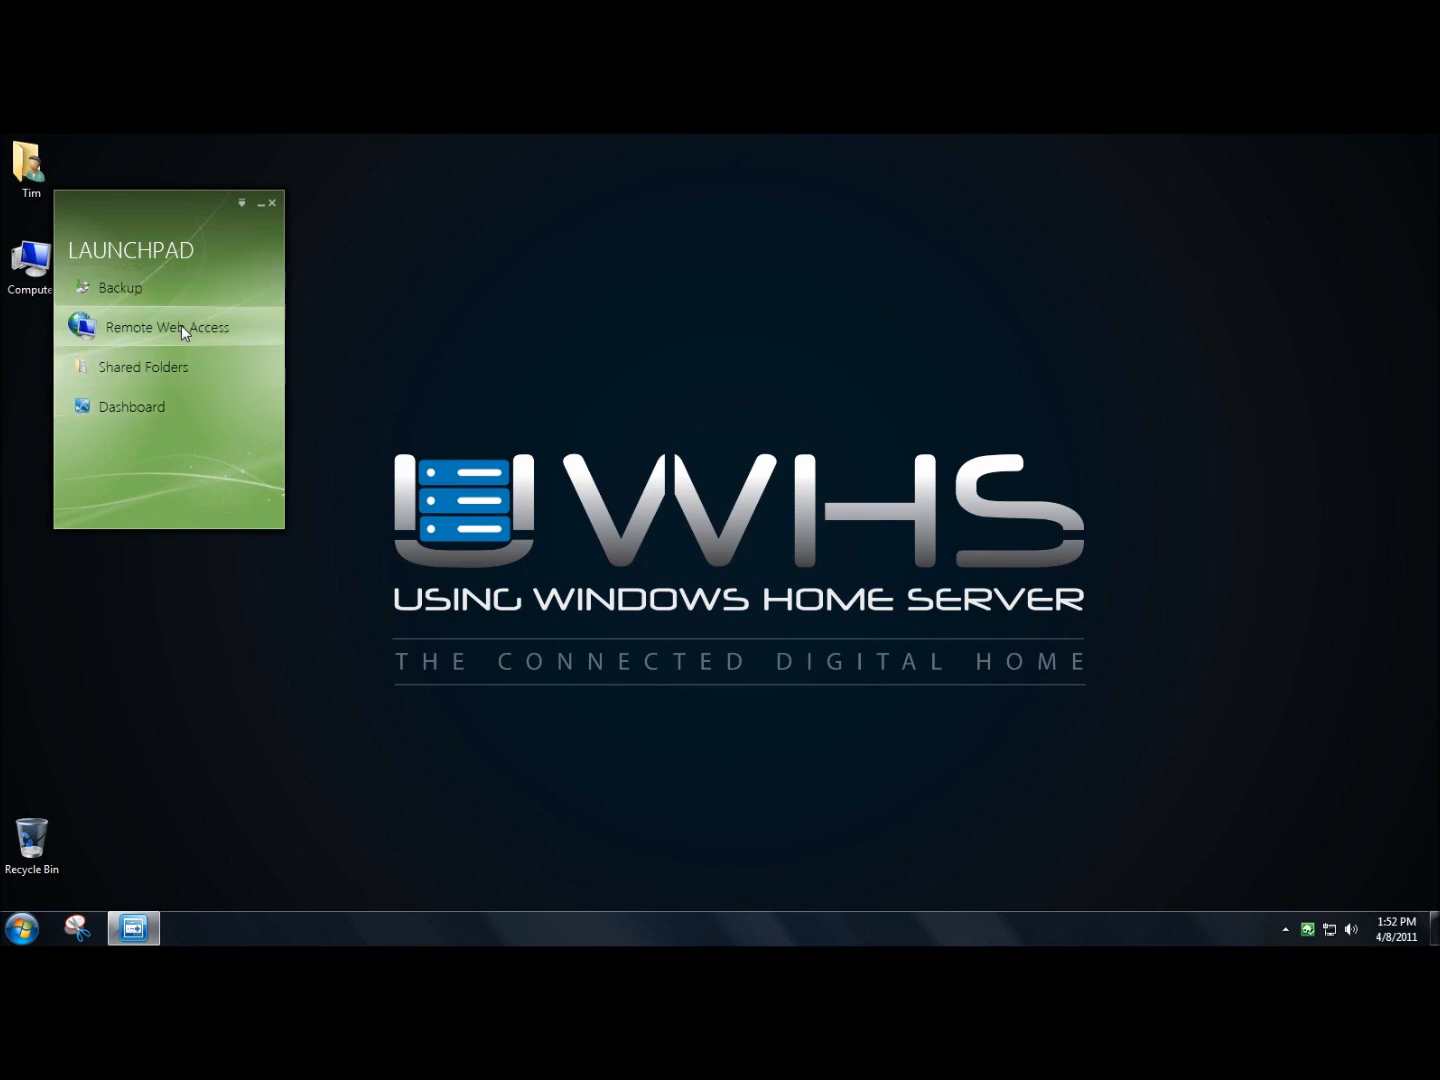
Browse the MICROSERVER shared folders, close them, and show the Launchpad's Settings and About menu.
click(158, 368)
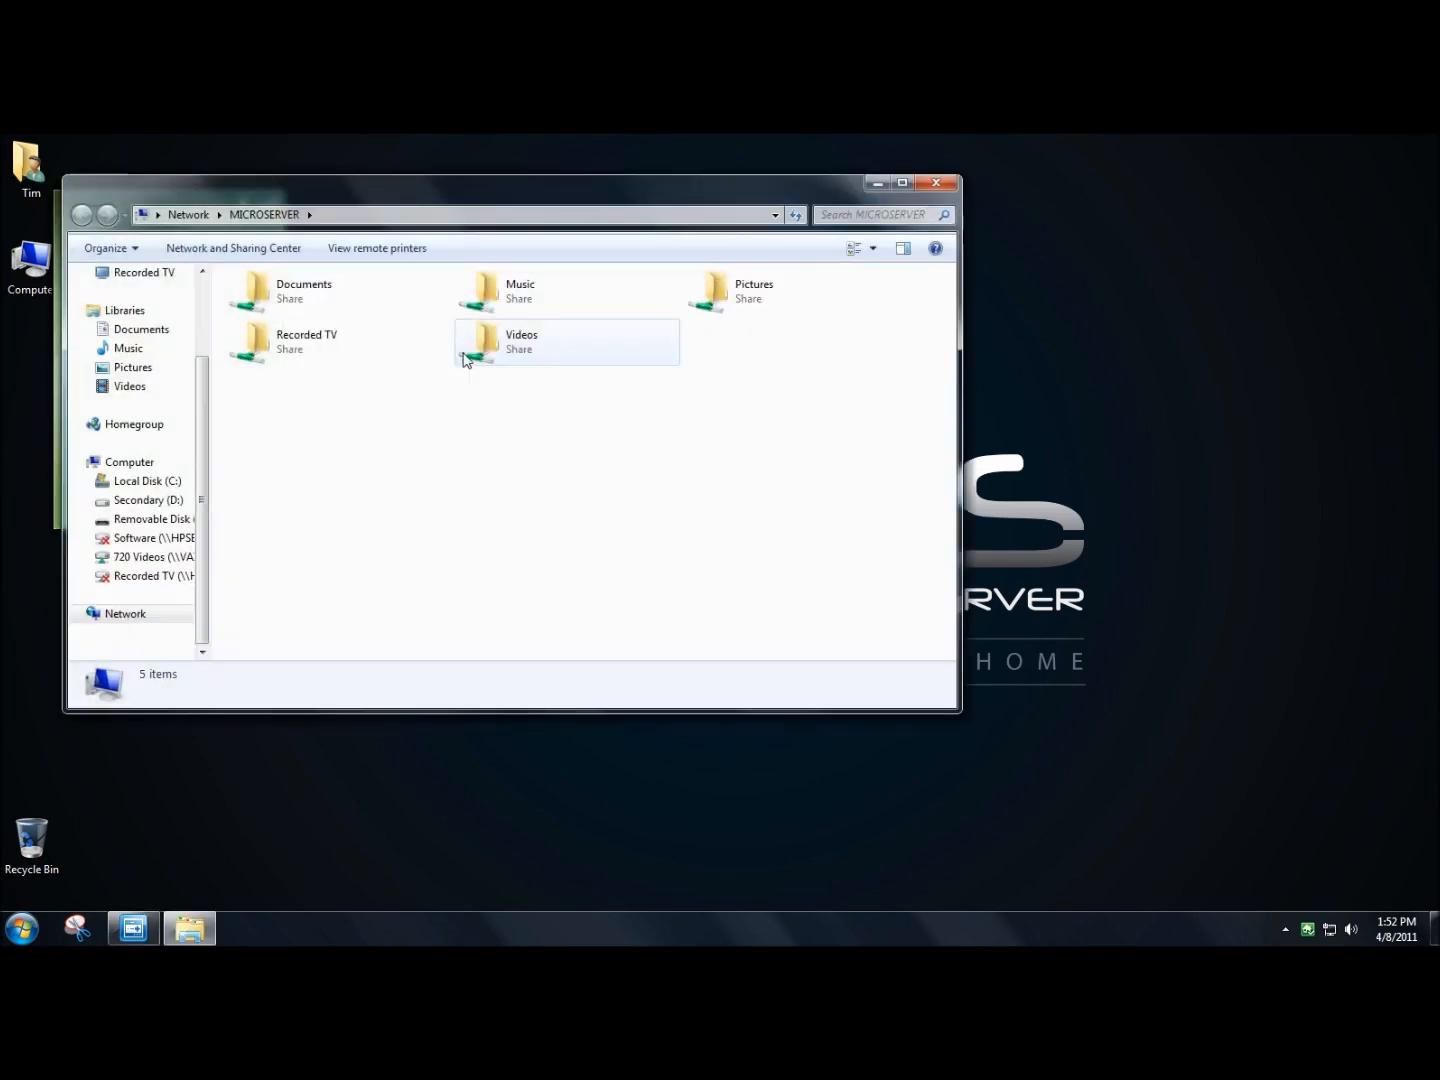
click(933, 182)
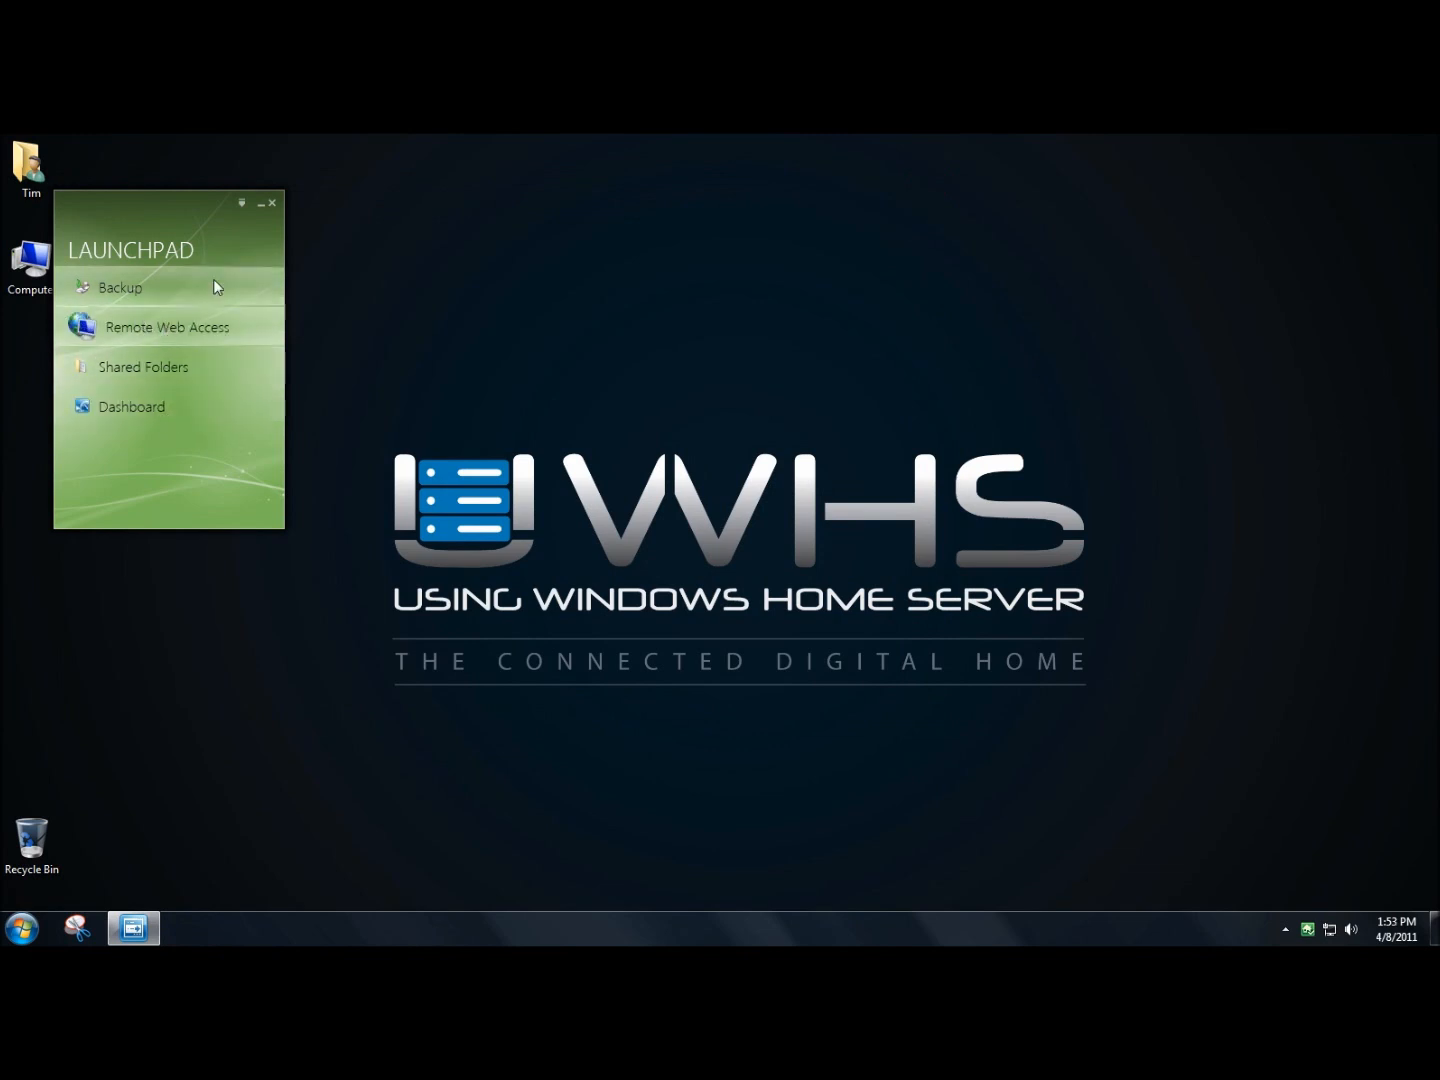
click(242, 206)
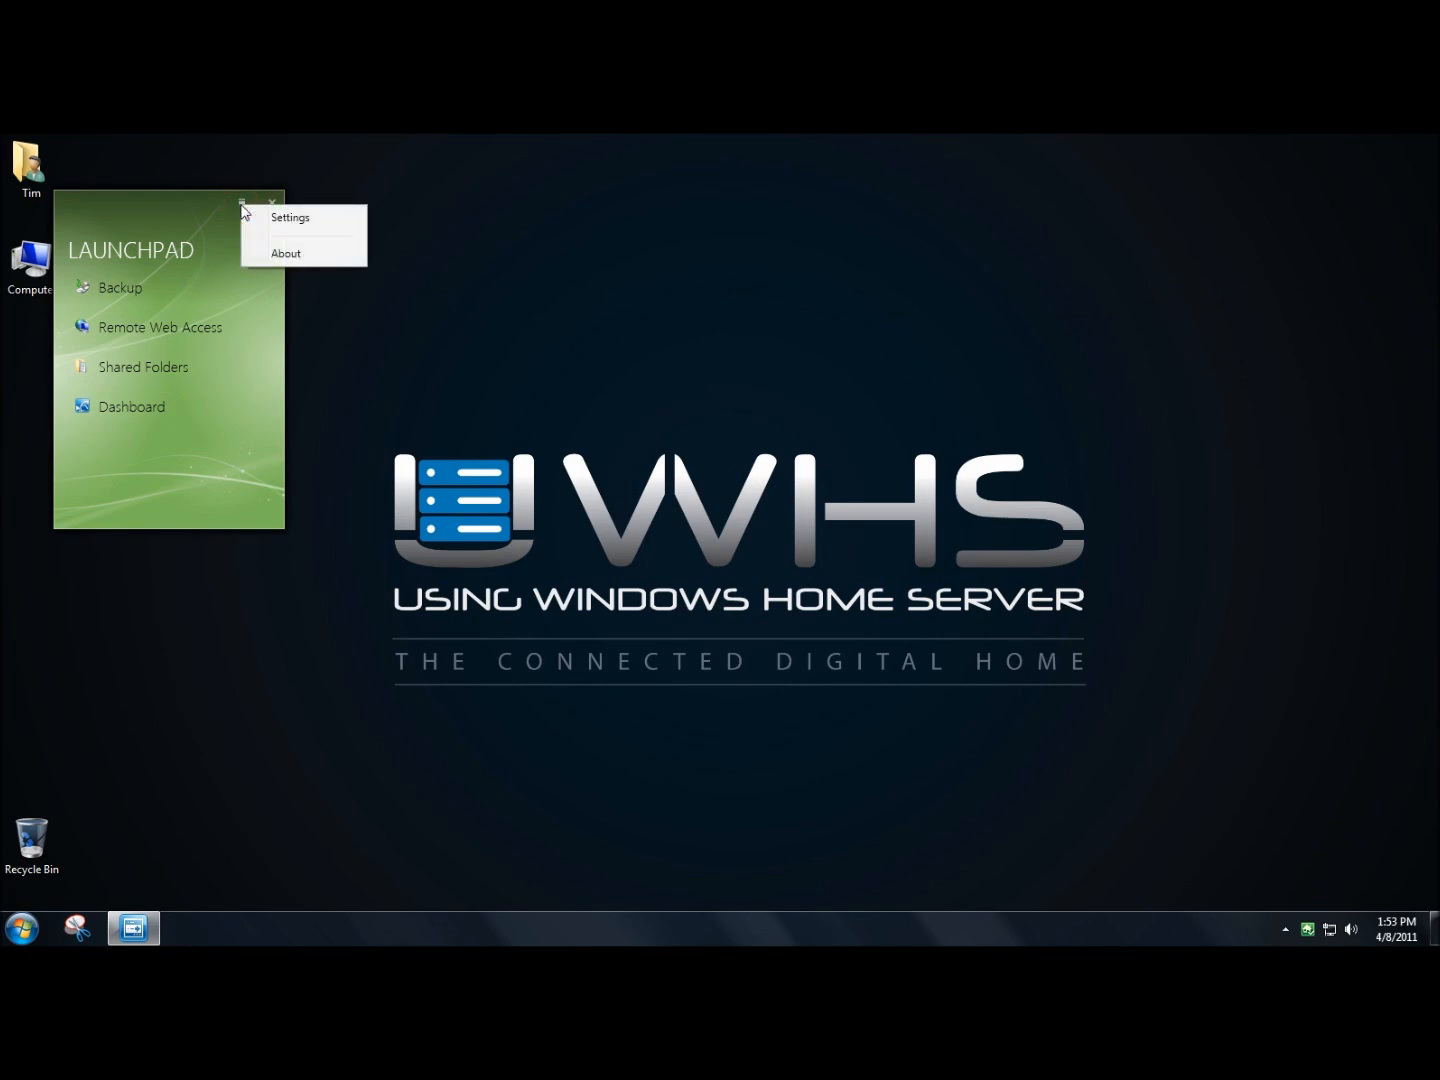
Set the alert scope to Local and Network, then review the server alerts in Alert Viewer.
click(287, 218)
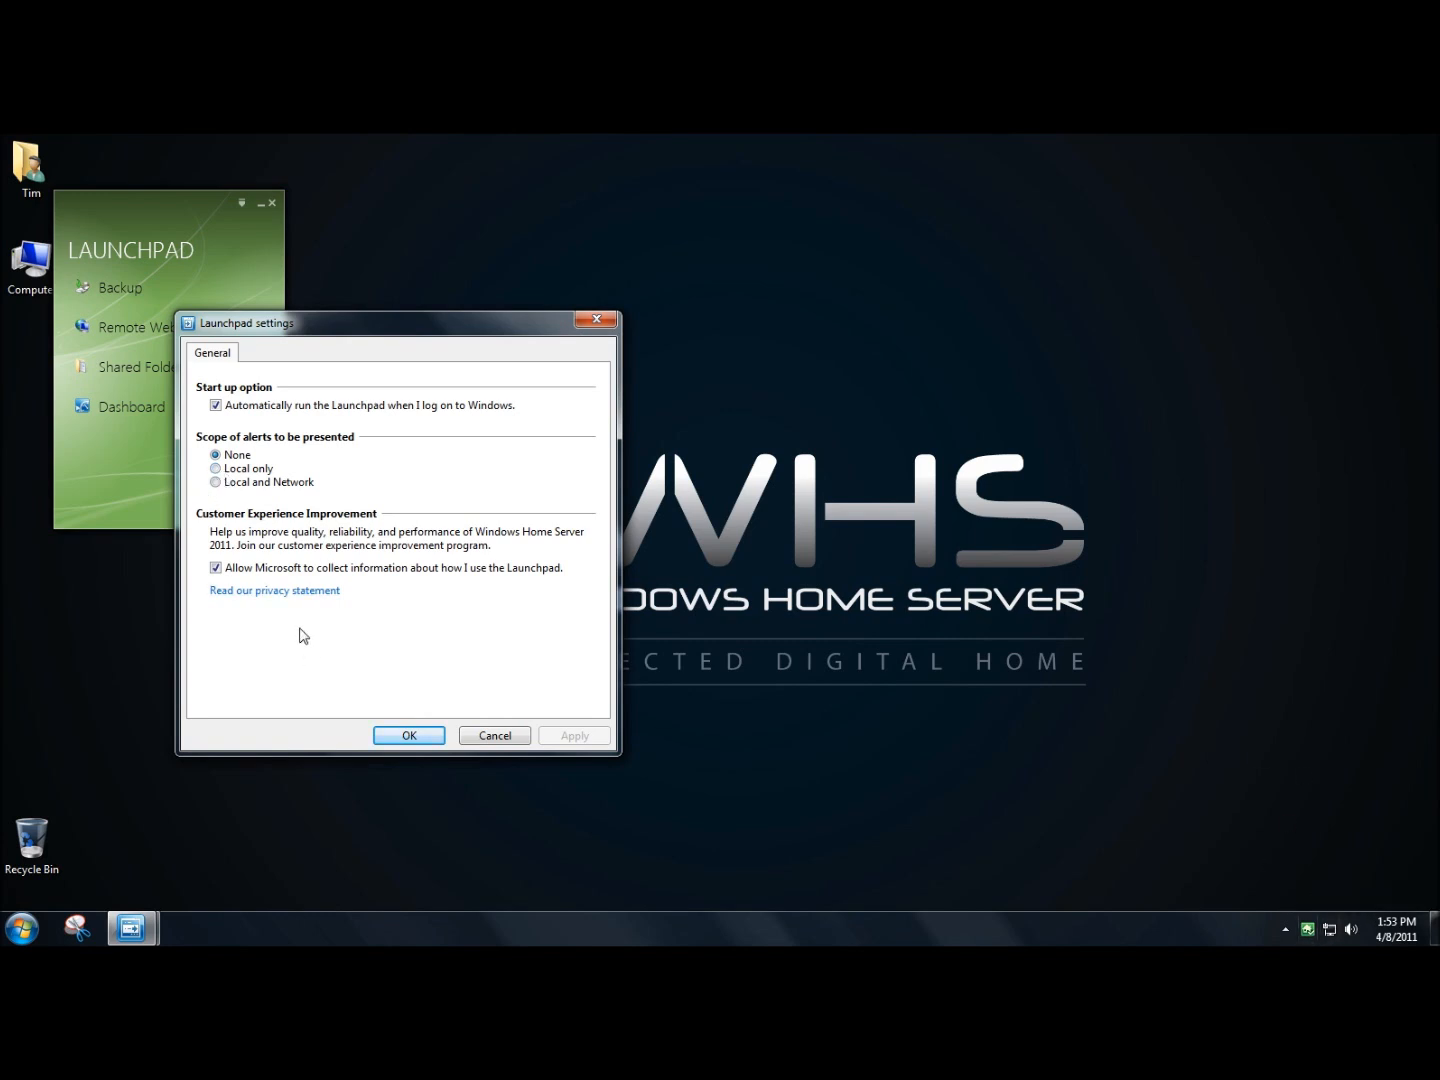
click(215, 481)
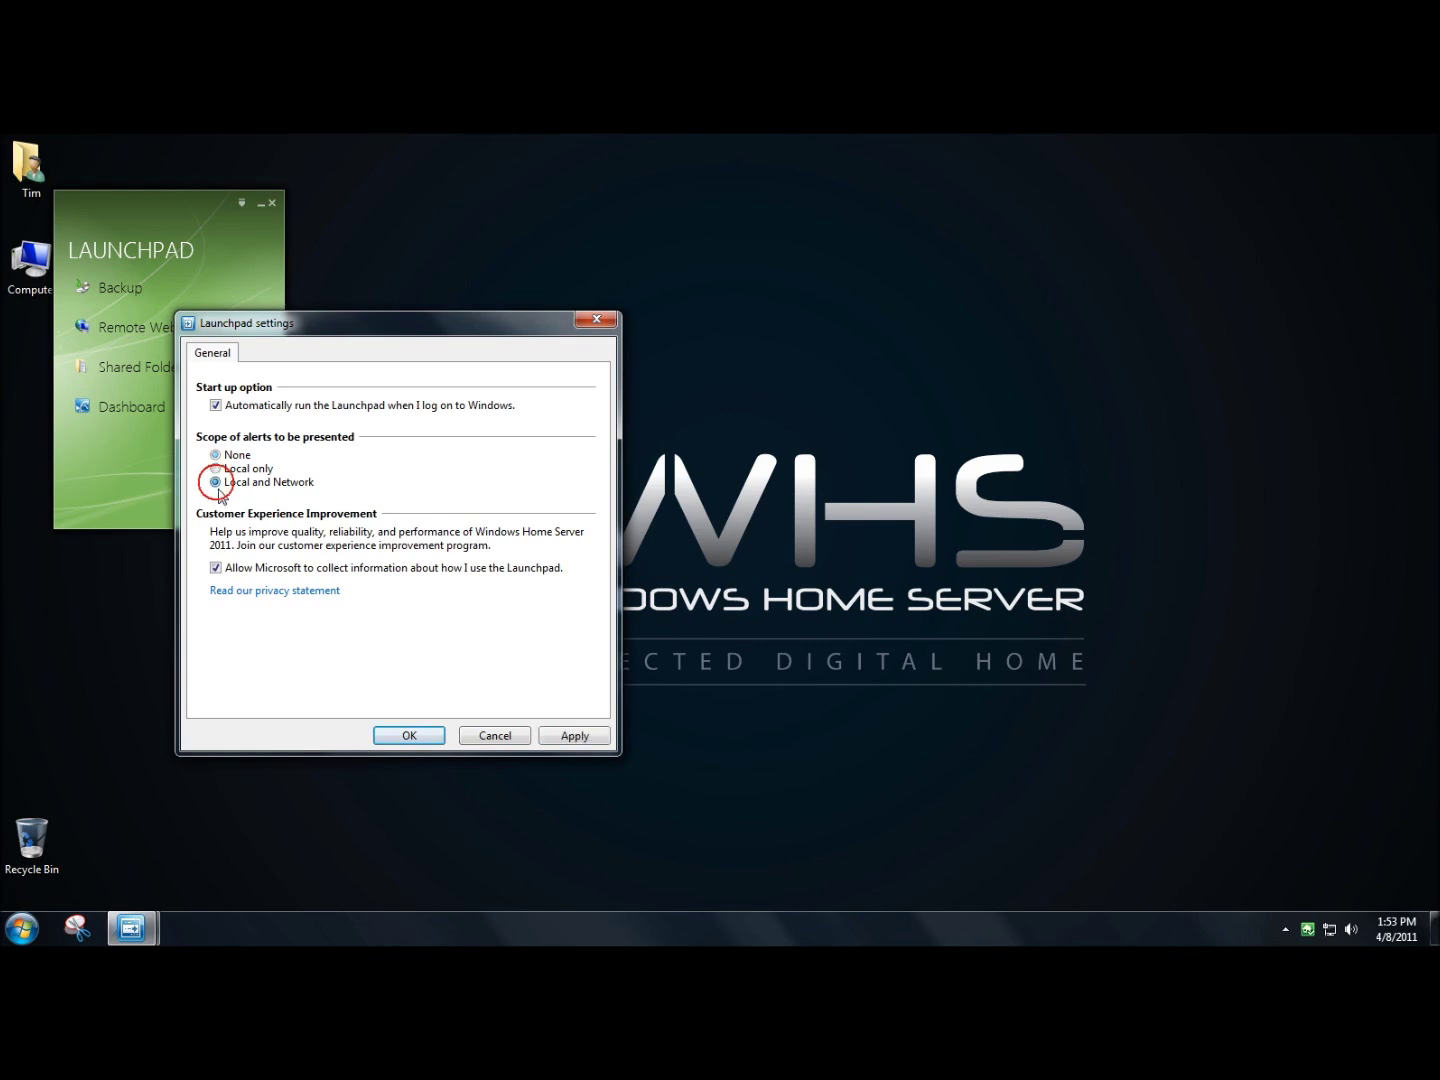
click(563, 738)
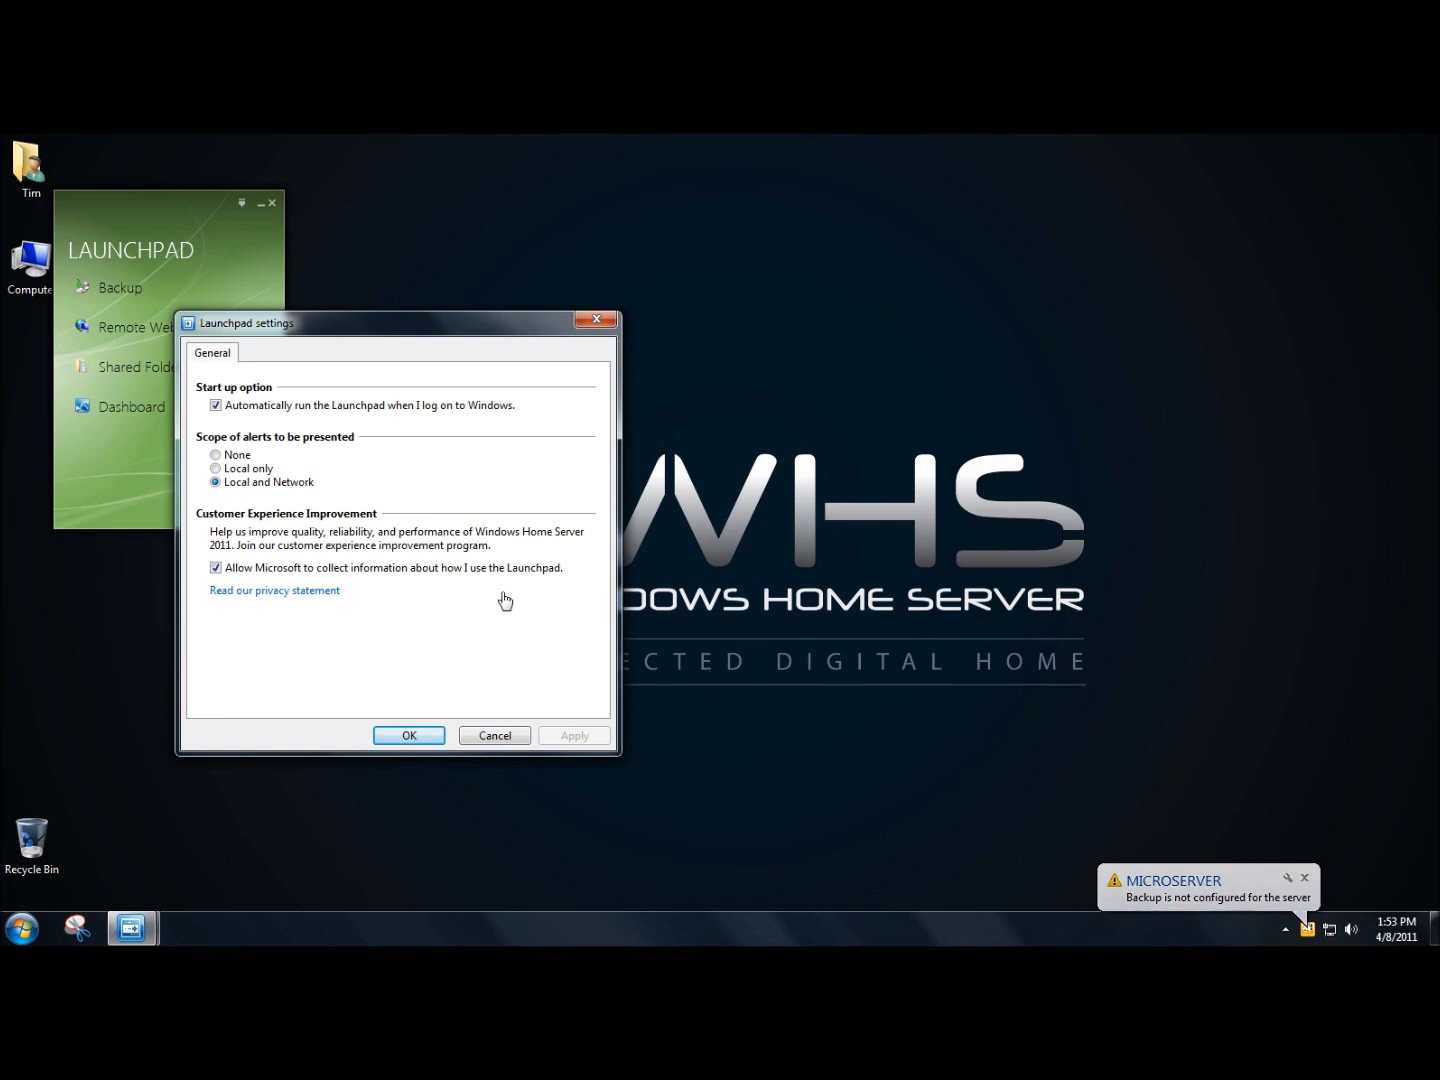
click(425, 739)
click(262, 516)
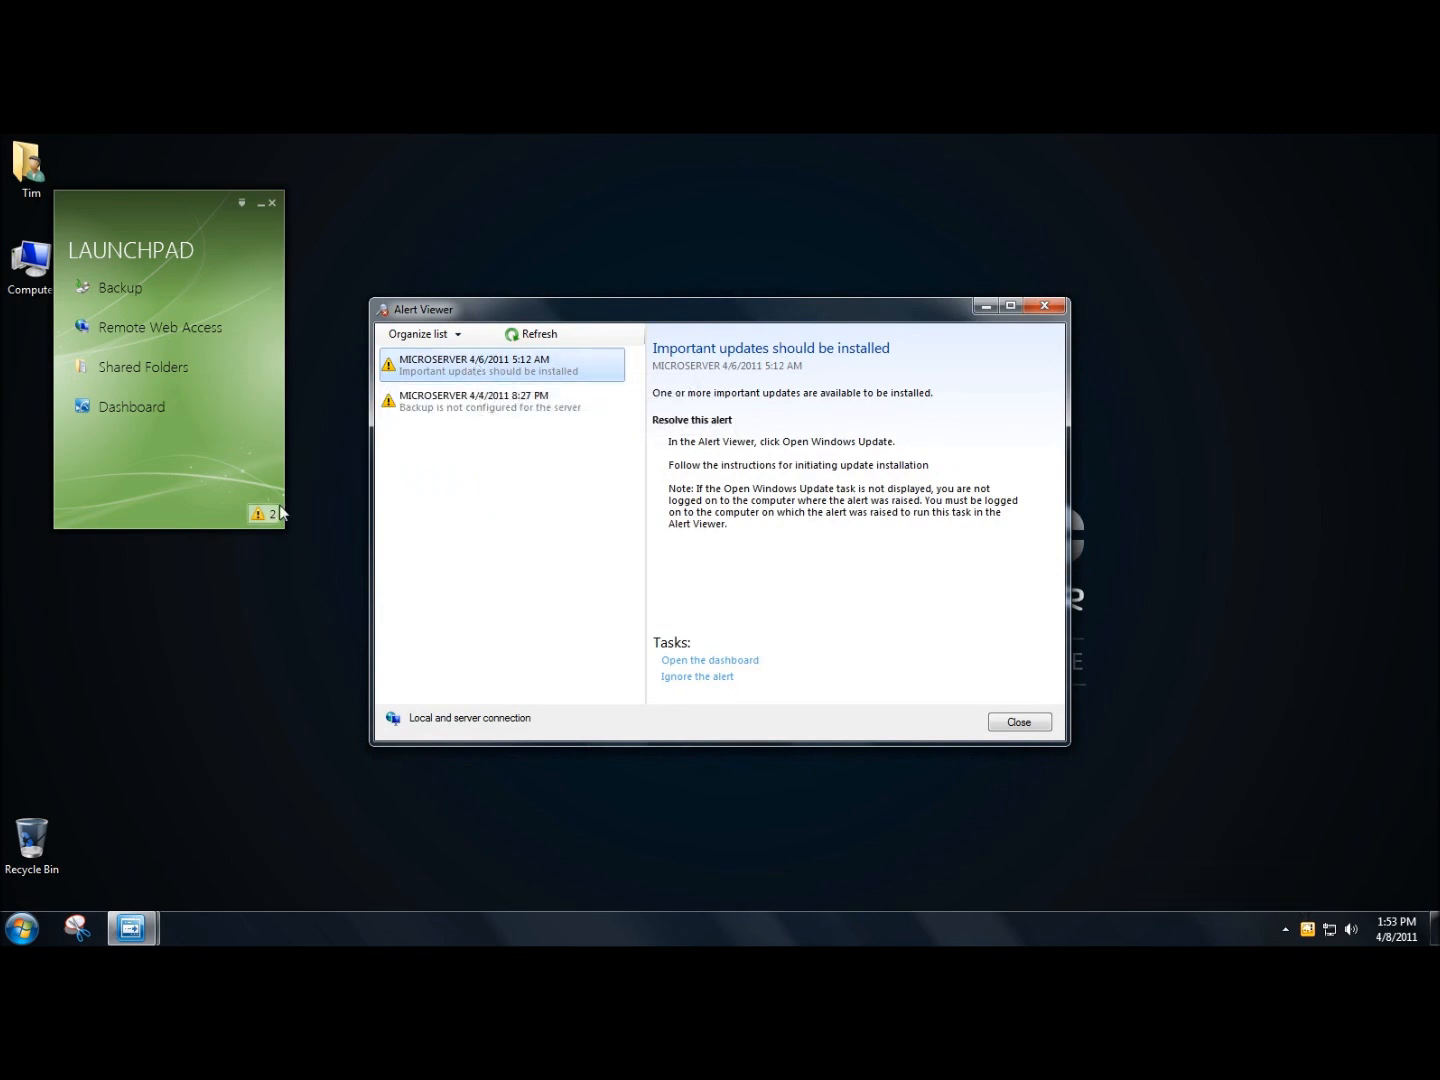
click(1044, 304)
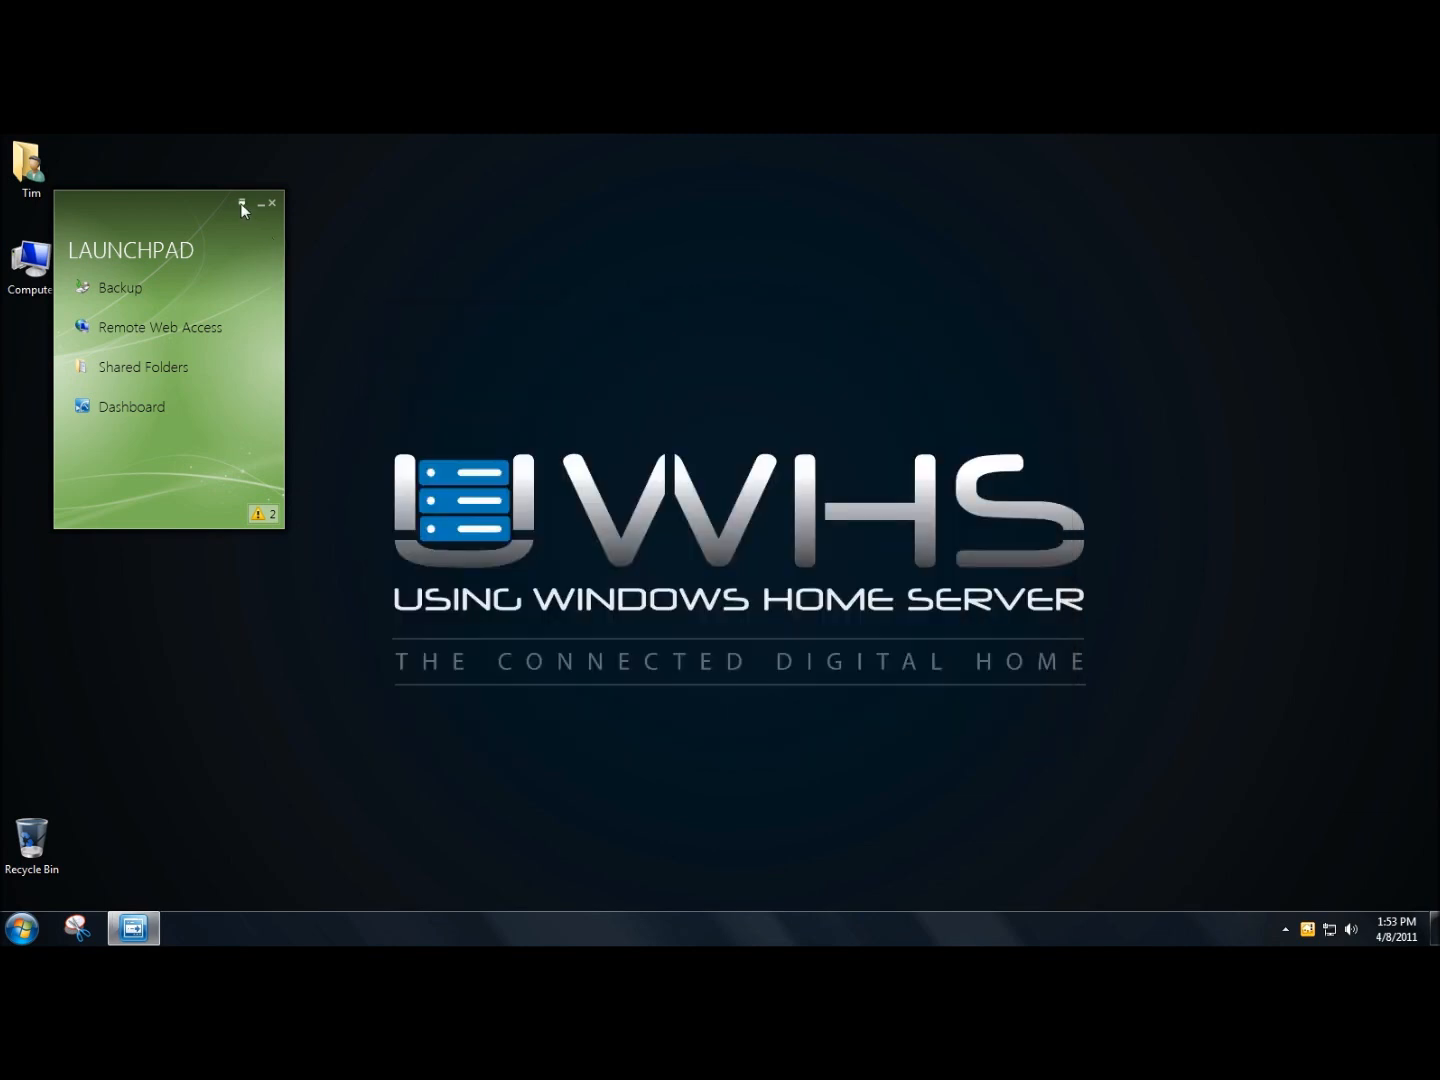
Change the alert scope to None, confirm the settings, and close the Launchpad window.
click(243, 209)
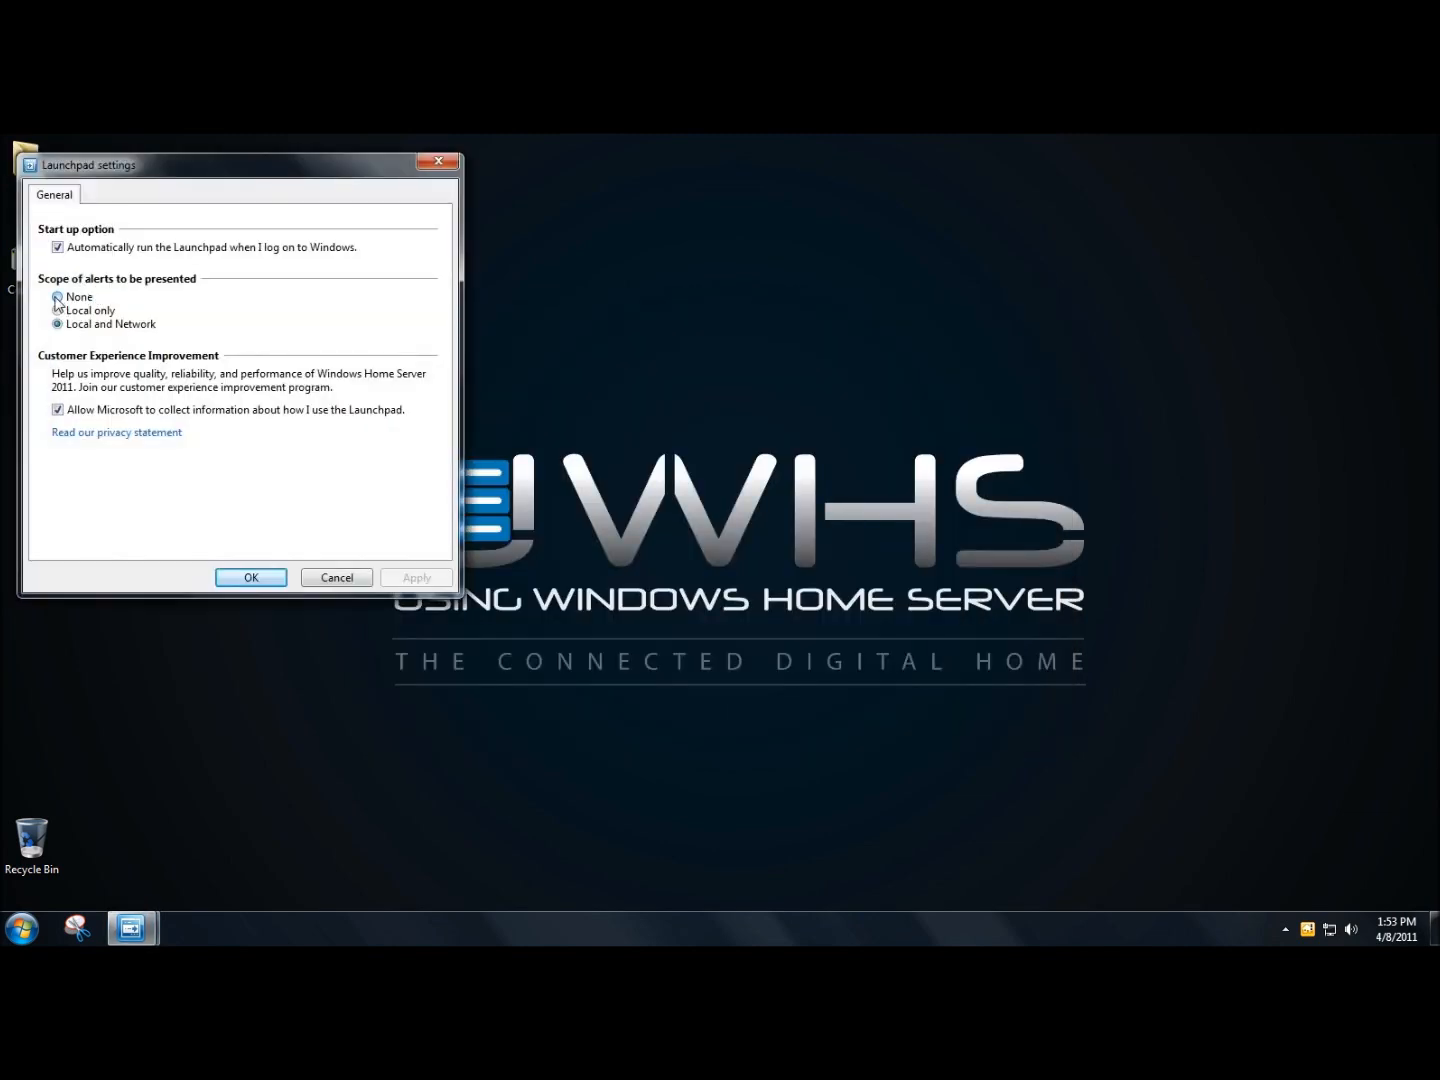
click(57, 297)
click(419, 577)
click(250, 577)
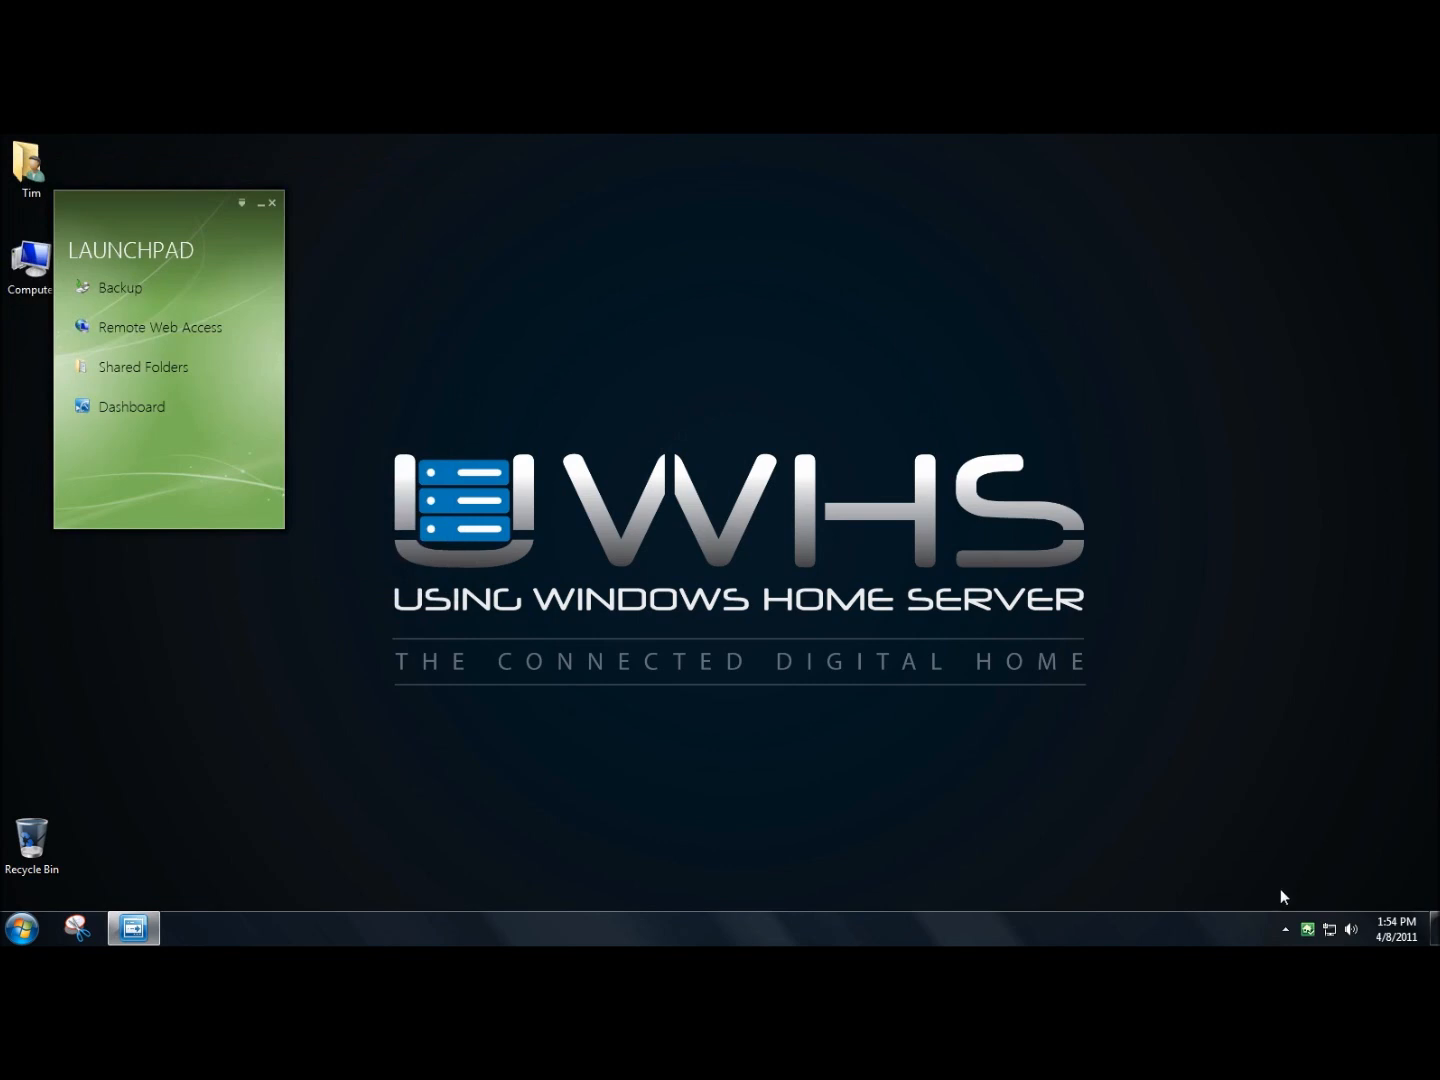
click(272, 203)
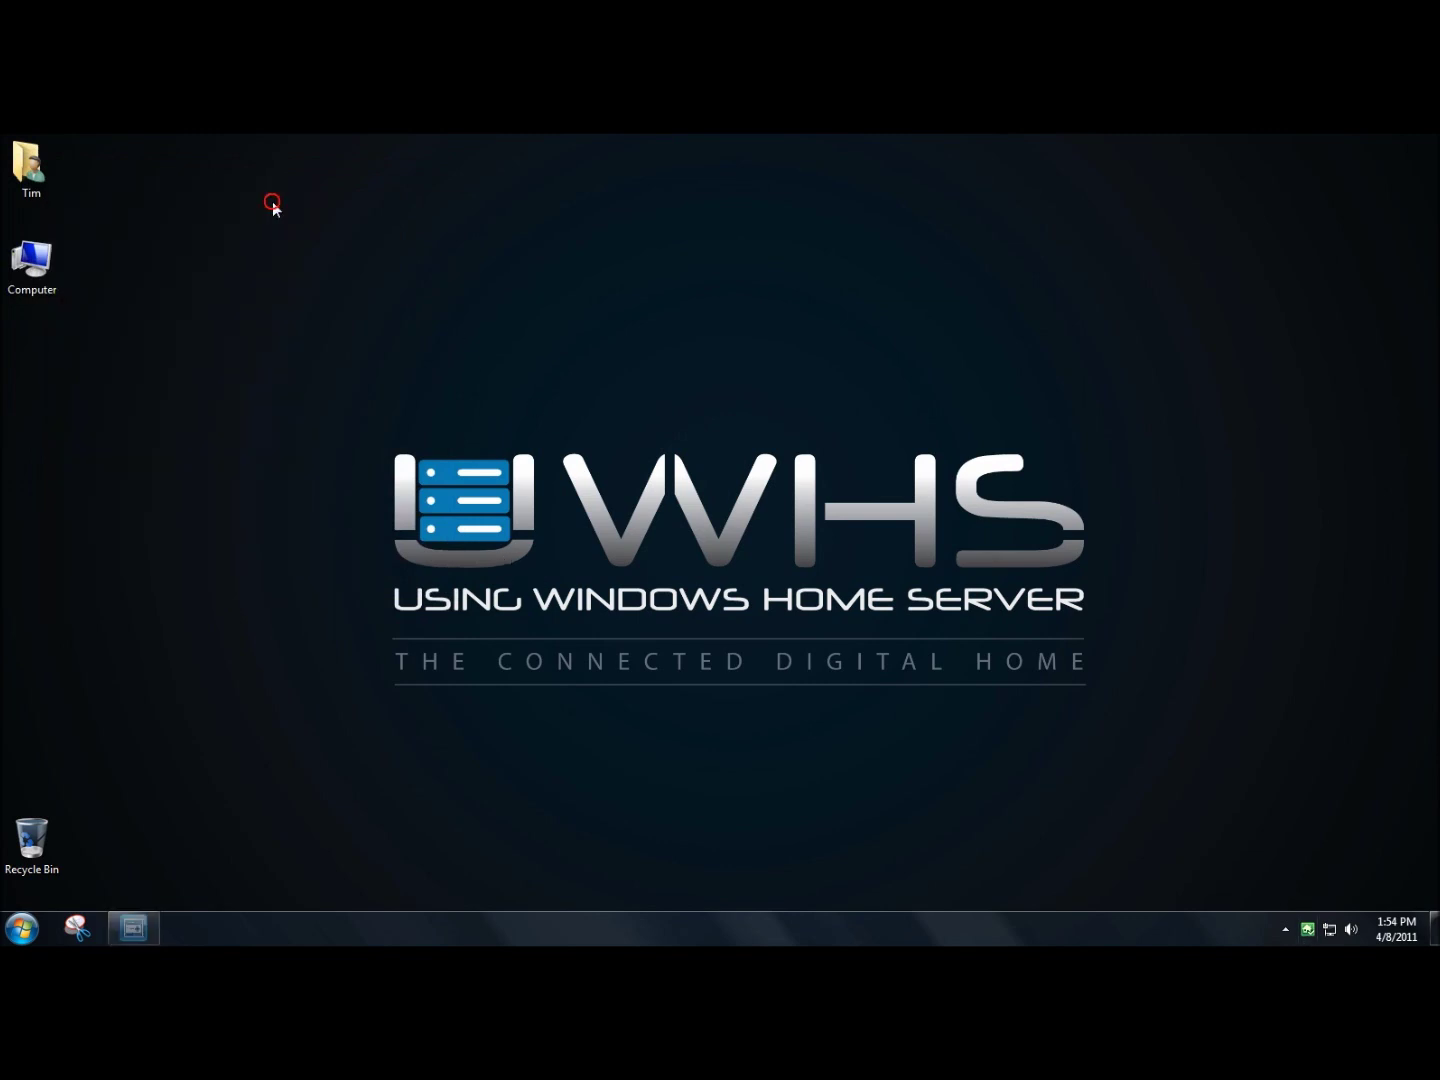
right_click(1309, 929)
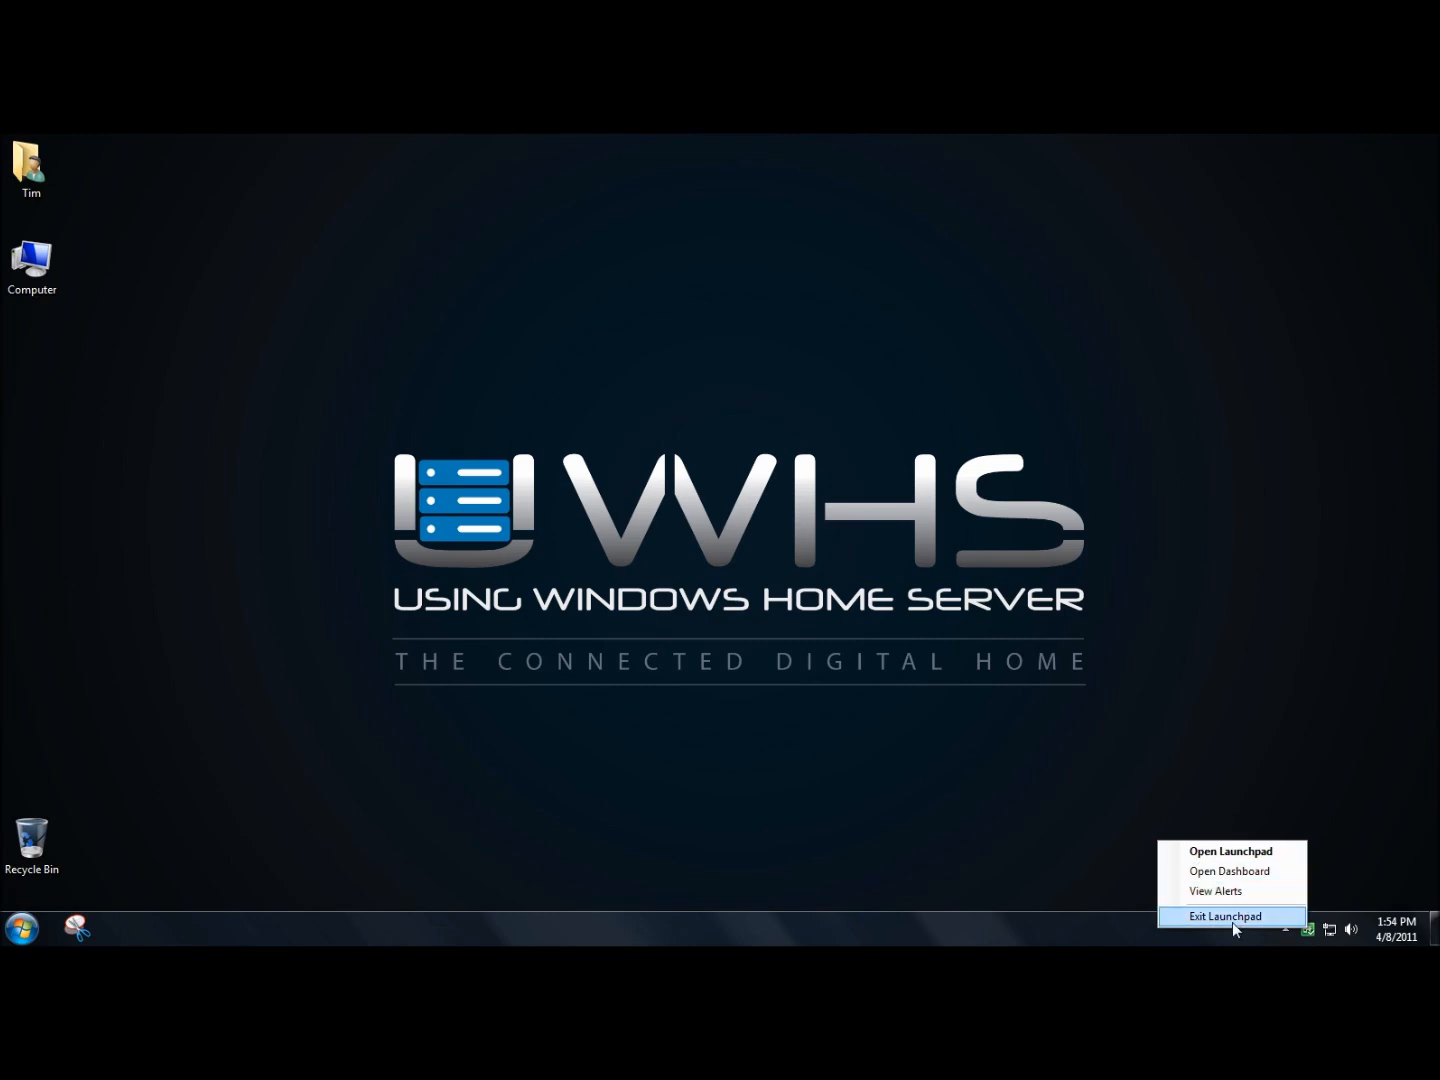
click(582, 599)
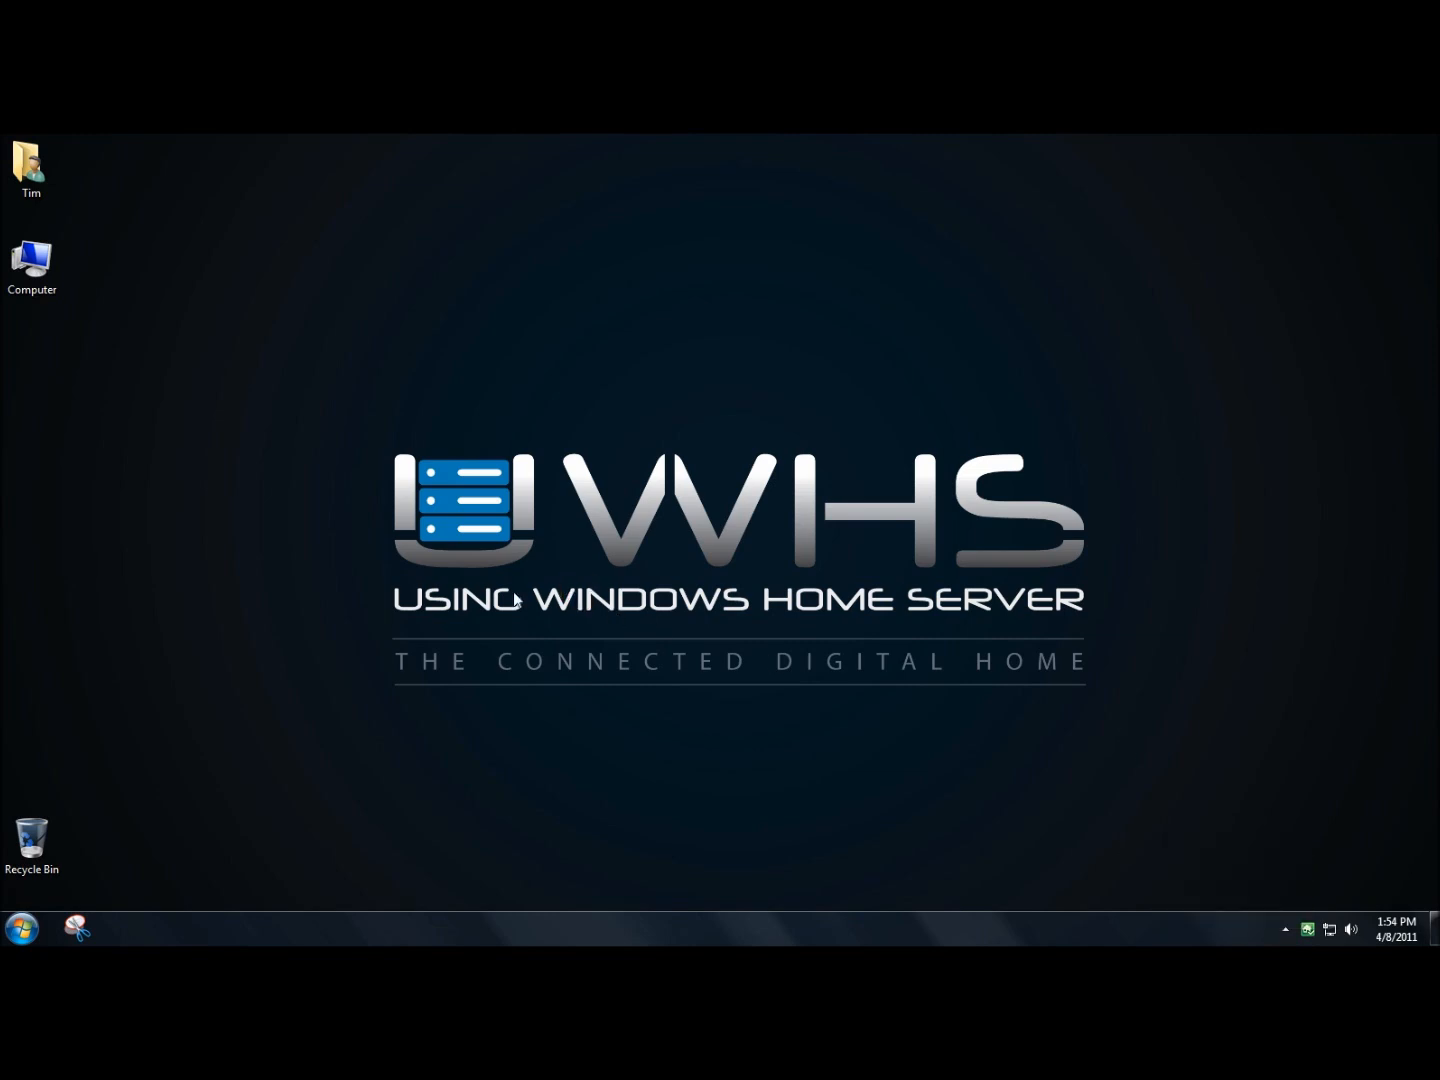